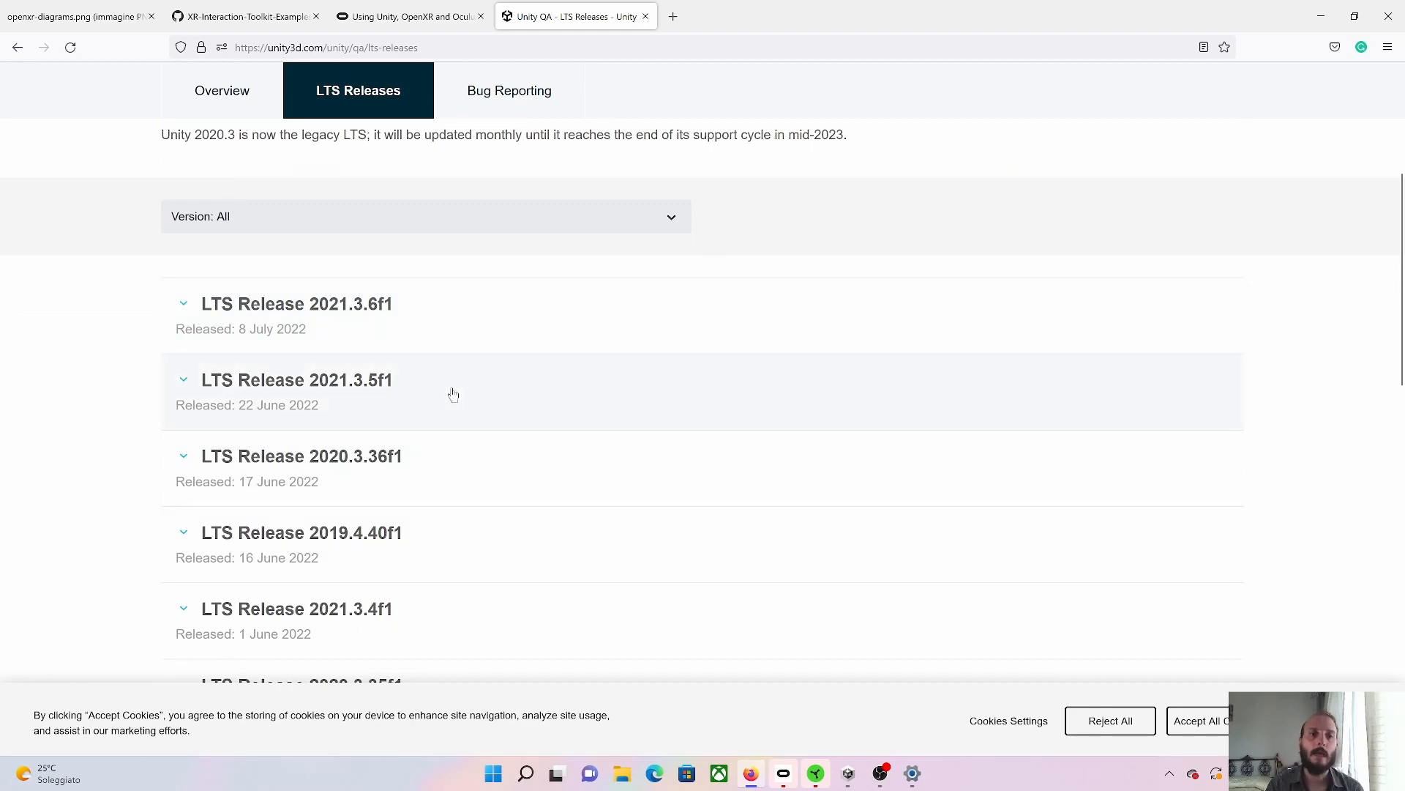
- Expand LTS Release 2021.3.5f1 on the Unity releases page and examine its download and component installer links
{"action": "scroll", "coordinate": [453, 395], "scroll_direction": "up", "scroll_amount": 5}
{"action": "scroll", "coordinate": [260, 392], "scroll_direction": "down", "scroll_amount": 3}
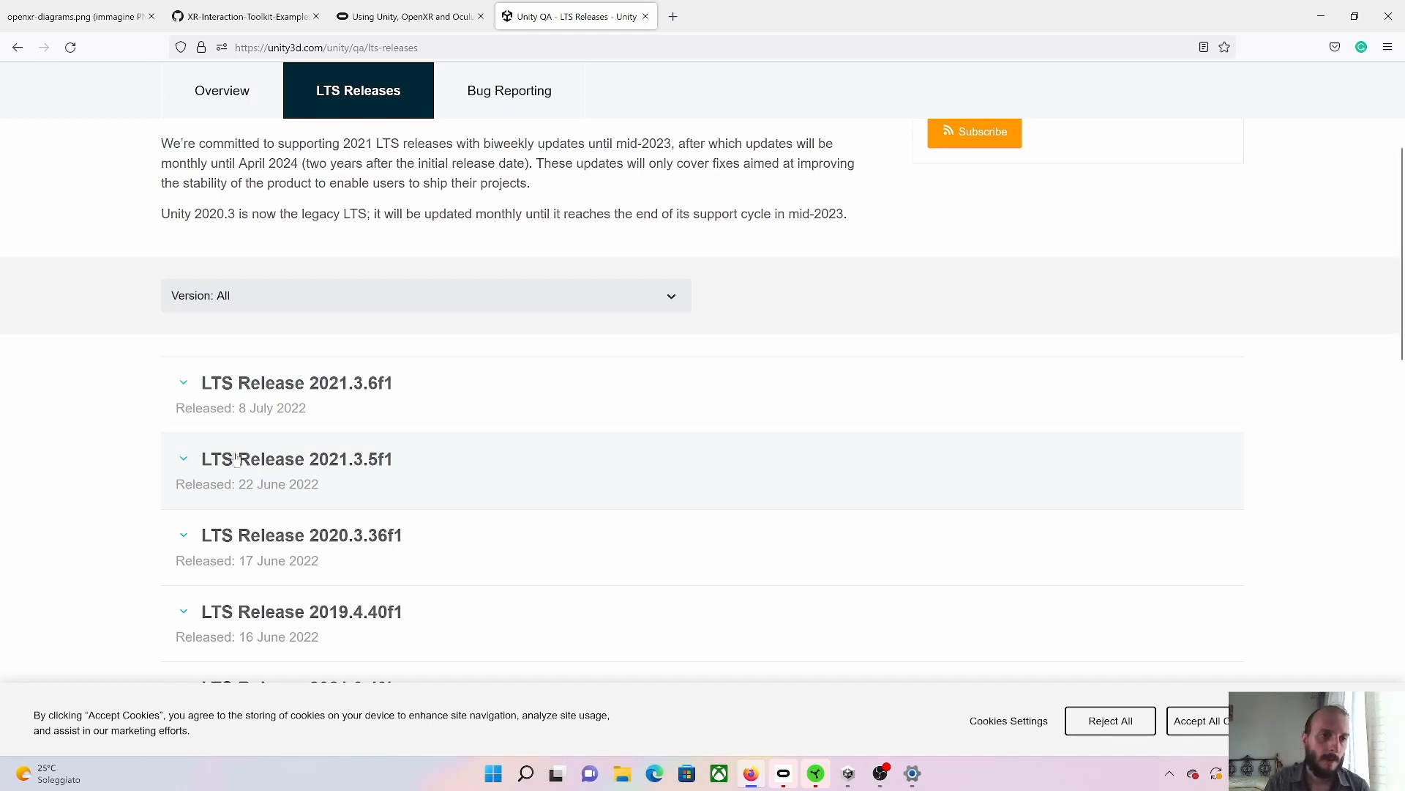
{"action": "left_click", "coordinate": [185, 459]}
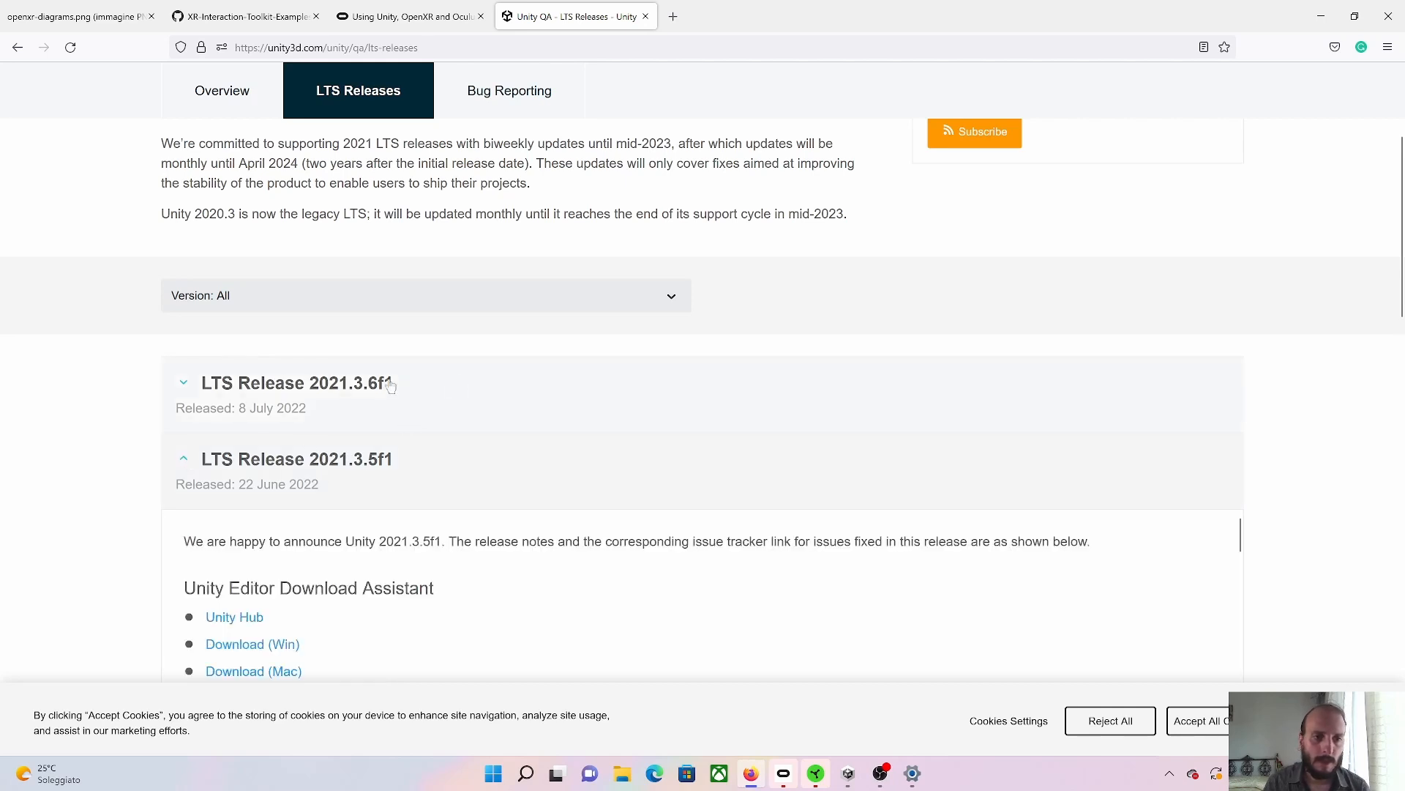
{"action": "scroll", "coordinate": [464, 406], "scroll_direction": "down", "scroll_amount": 4}
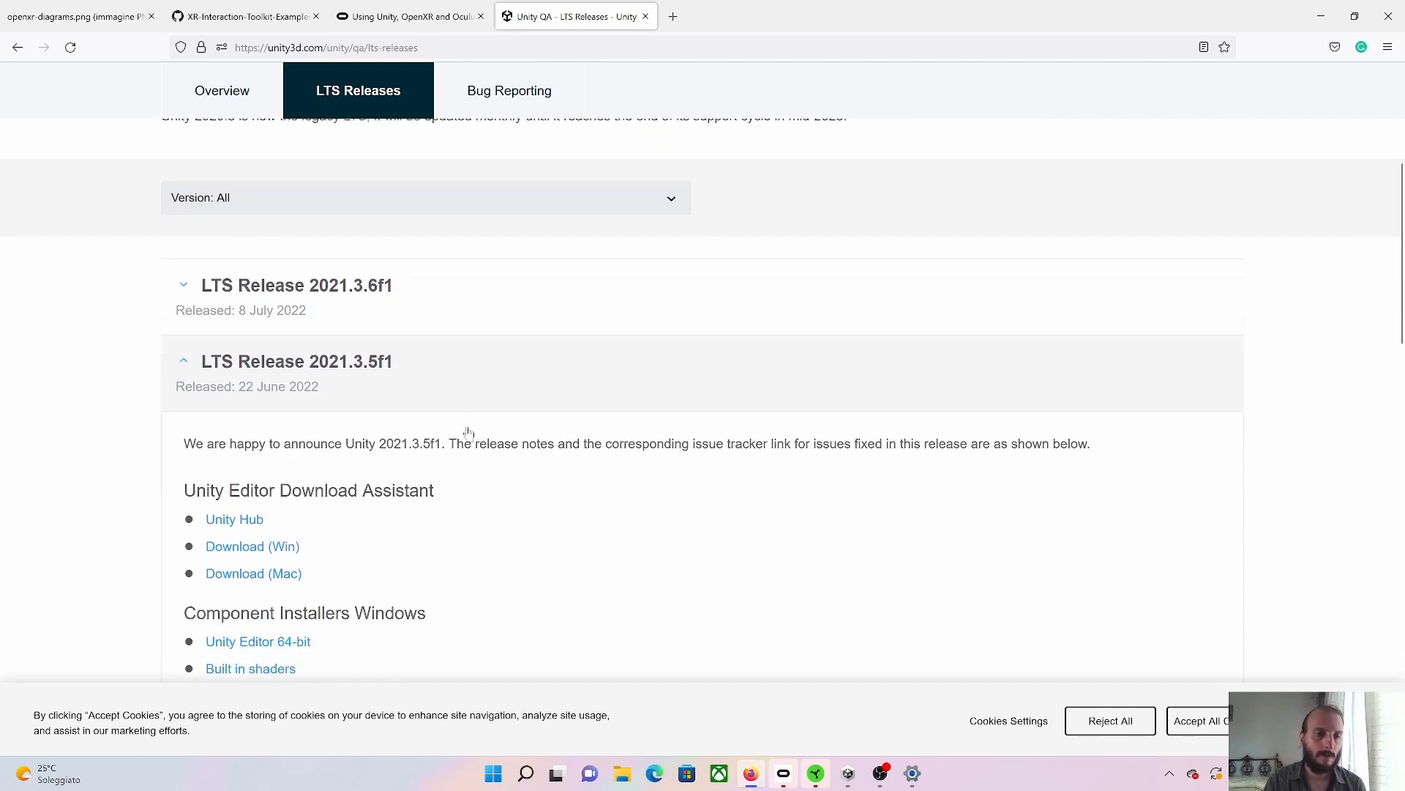
{"action": "scroll", "coordinate": [493, 386], "scroll_direction": "up", "scroll_amount": 1}
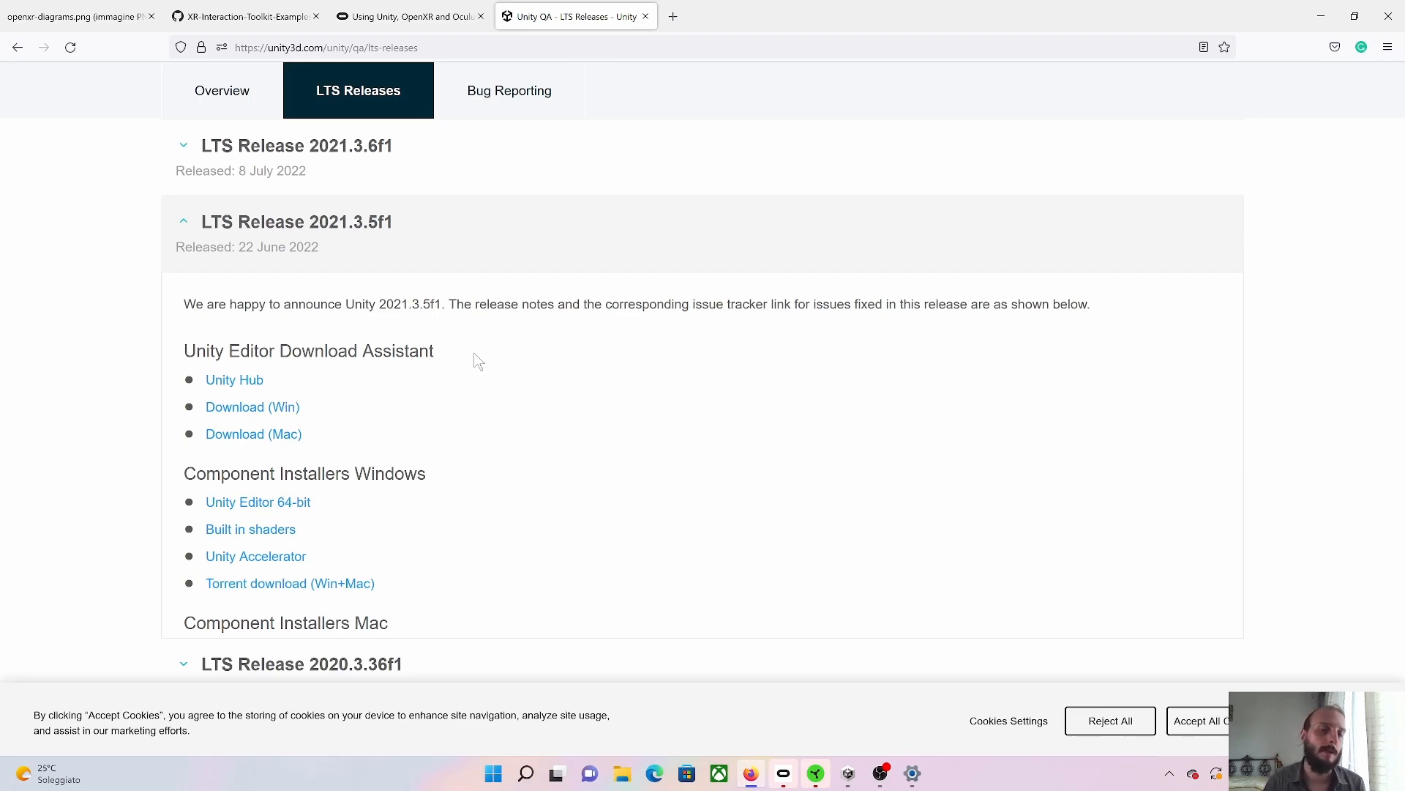
{"action": "scroll", "coordinate": [570, 388], "scroll_direction": "up", "scroll_amount": 3}
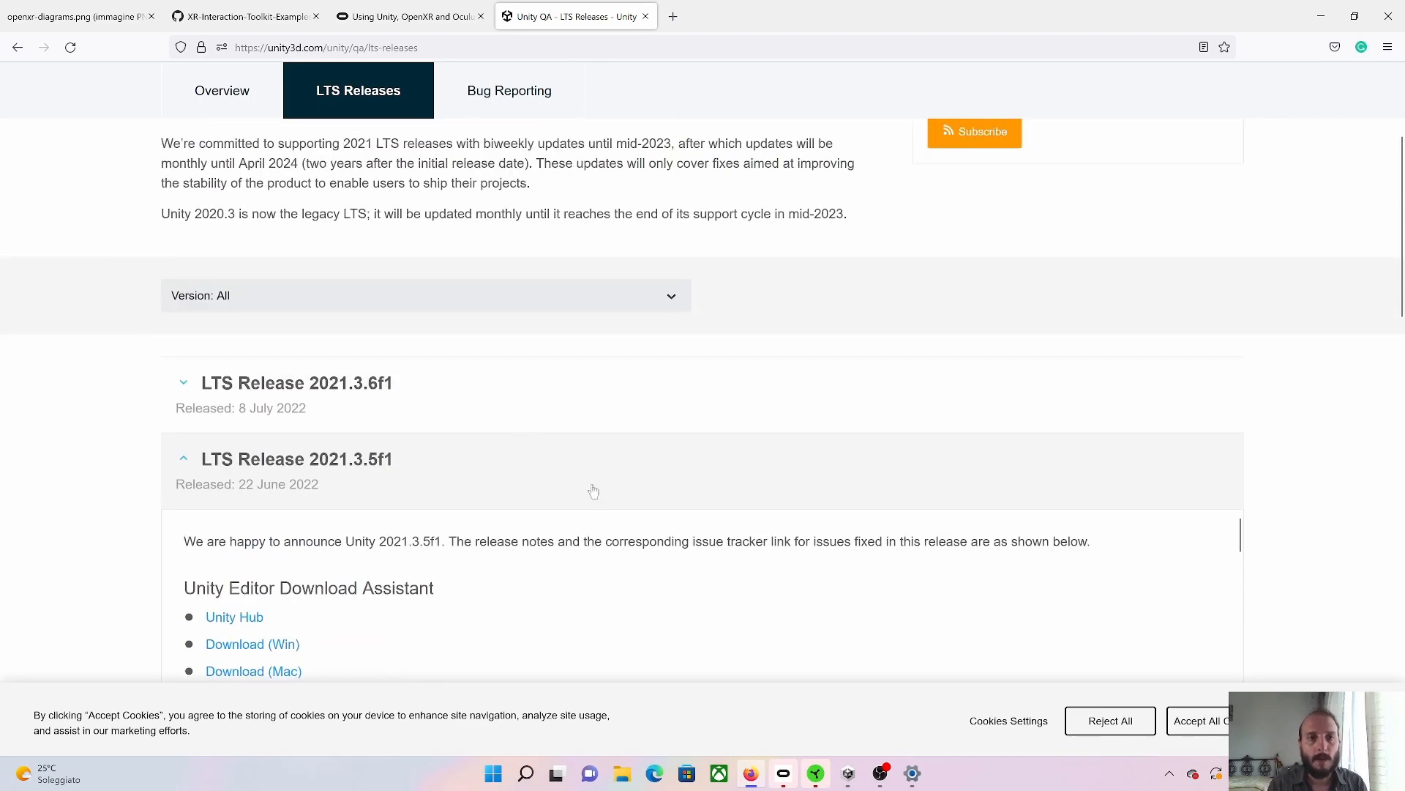
{"action": "scroll", "coordinate": [532, 554], "scroll_direction": "up", "scroll_amount": 1}
{"action": "scroll", "coordinate": [532, 553], "scroll_direction": "down", "scroll_amount": 2}
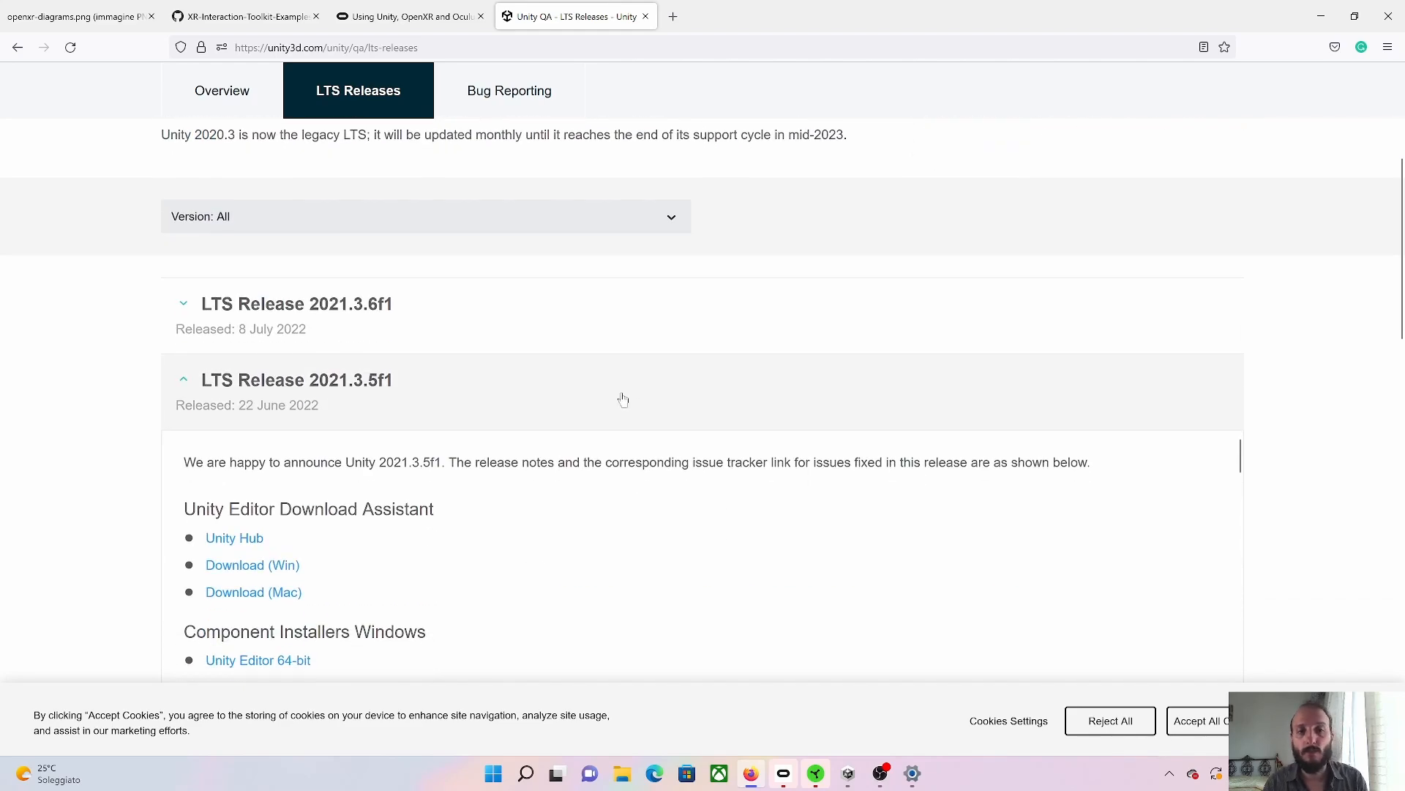
{"action": "scroll", "coordinate": [623, 399], "scroll_direction": "down", "scroll_amount": 2}
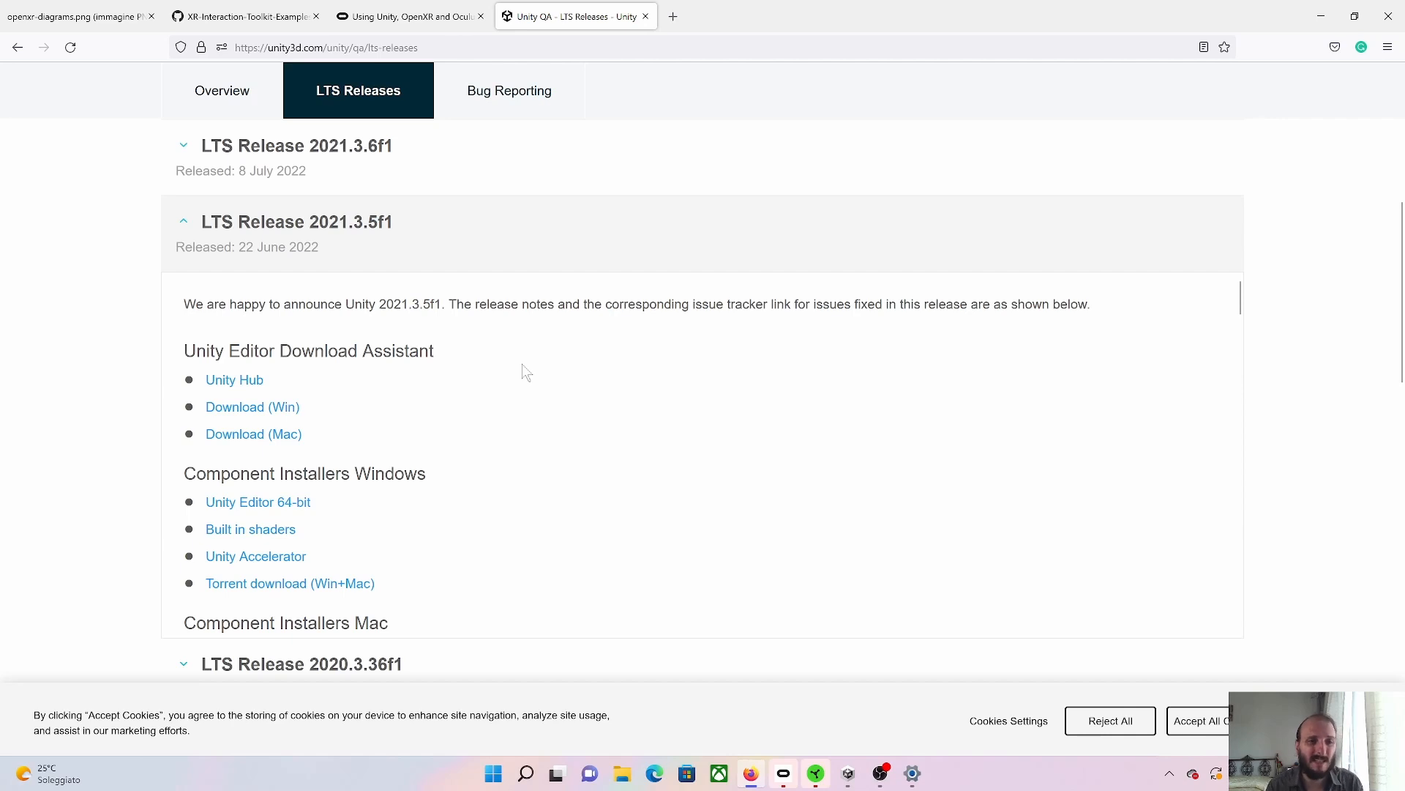
{"action": "scroll", "coordinate": [521, 366], "scroll_direction": "up", "scroll_amount": 2}
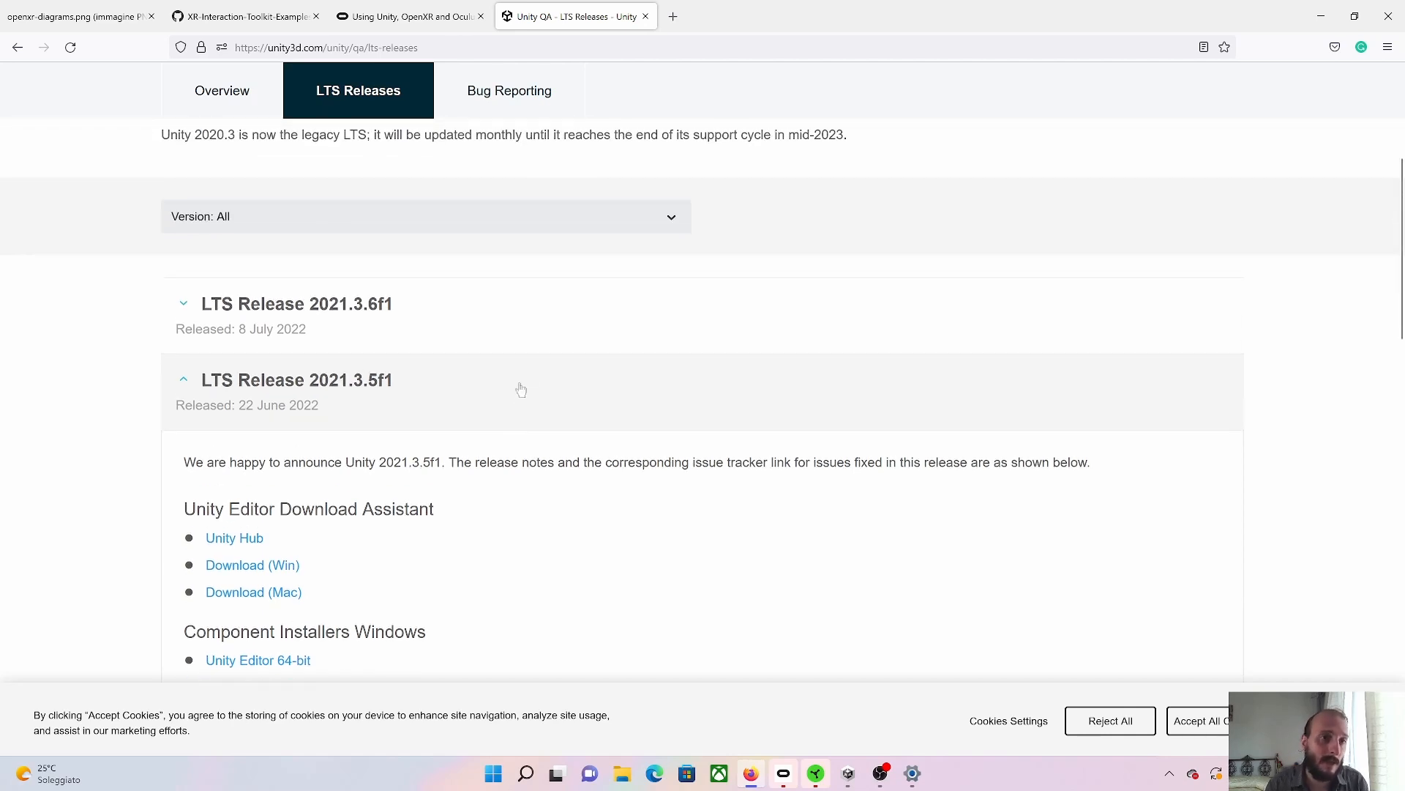
{"action": "scroll", "coordinate": [513, 414], "scroll_direction": "down", "scroll_amount": 1}
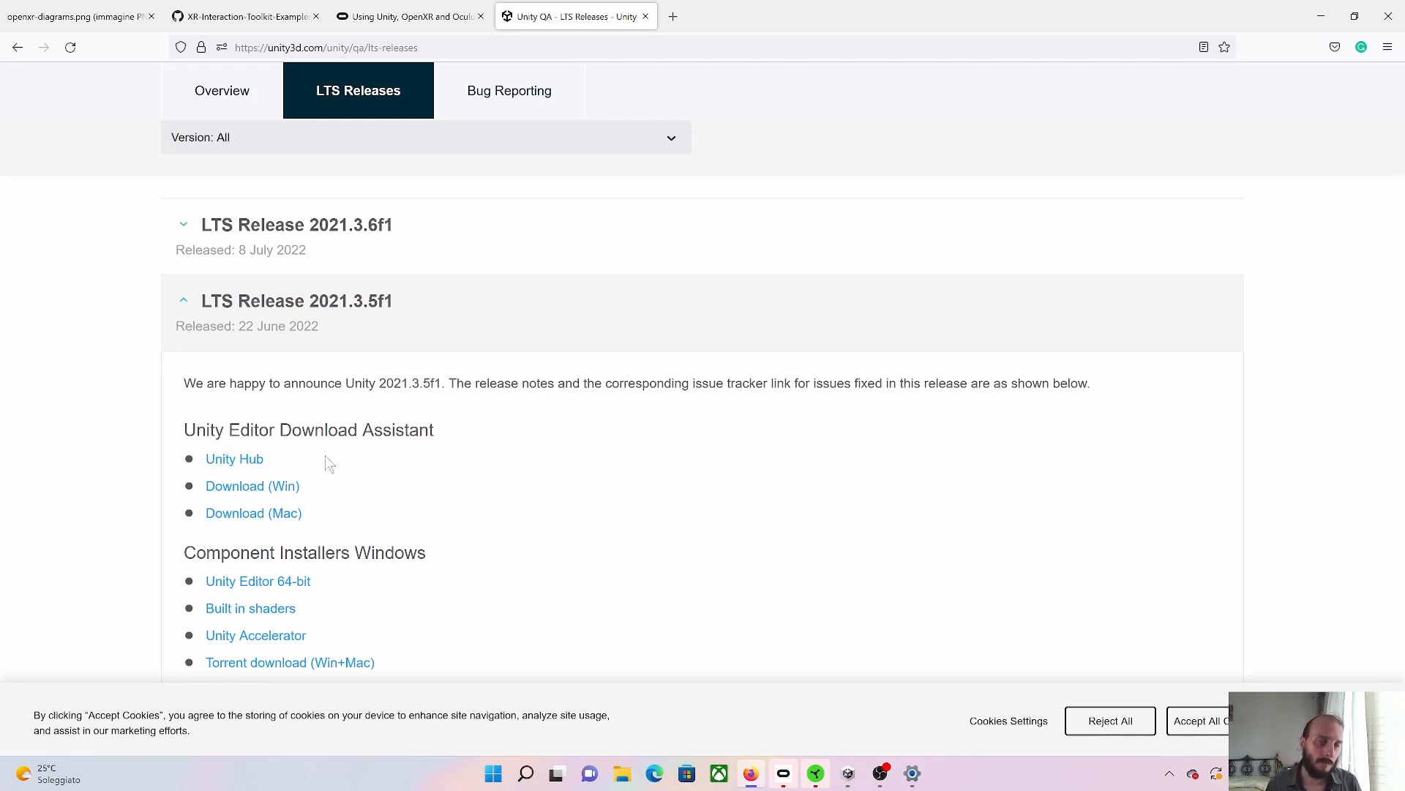
- Download the XR-Interaction-Toolkit-Examples repository from GitHub as a ZIP and show the downloaded archive in its folder
{"action": "left_click", "coordinate": [242, 16]}
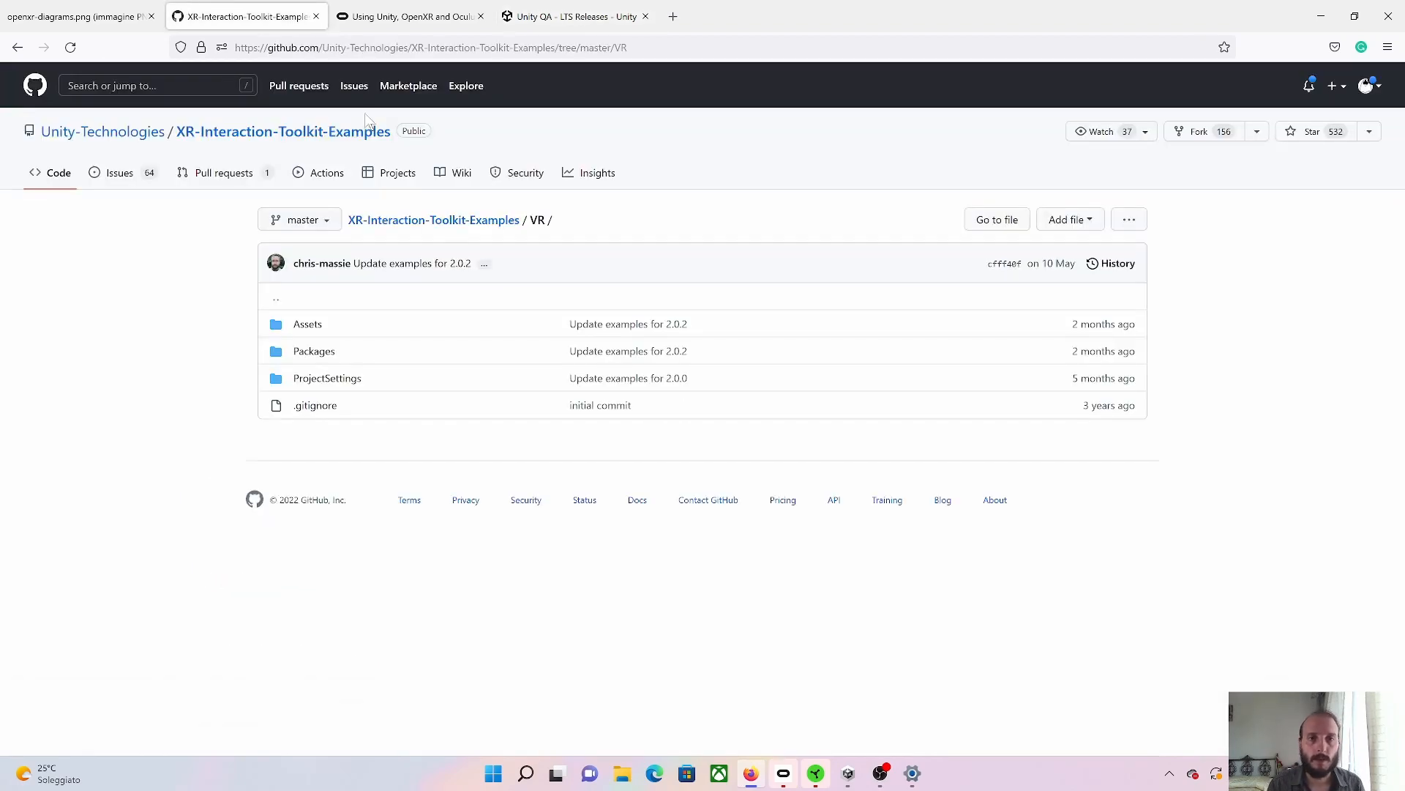
{"action": "left_click", "coordinate": [233, 134]}
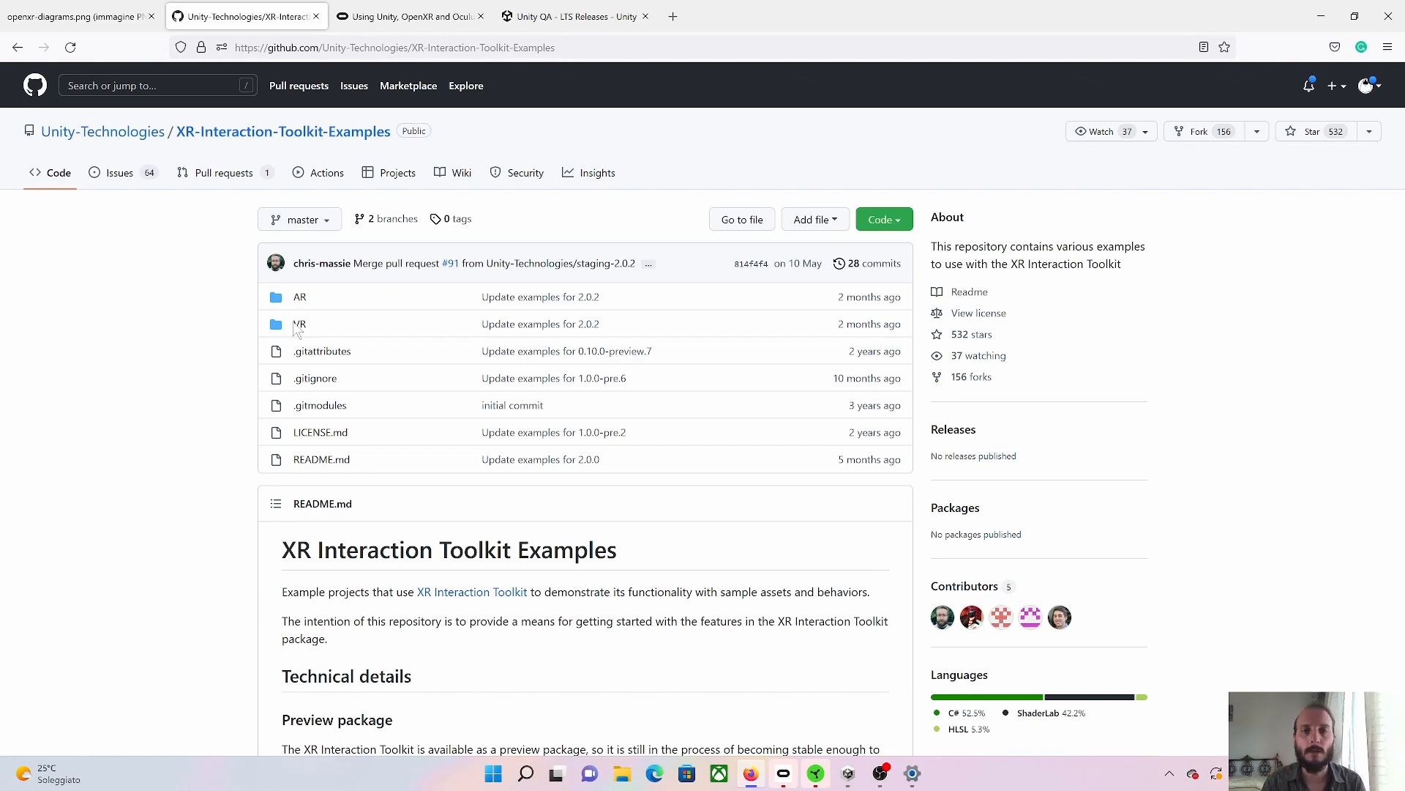
{"action": "left_click", "coordinate": [905, 219]}
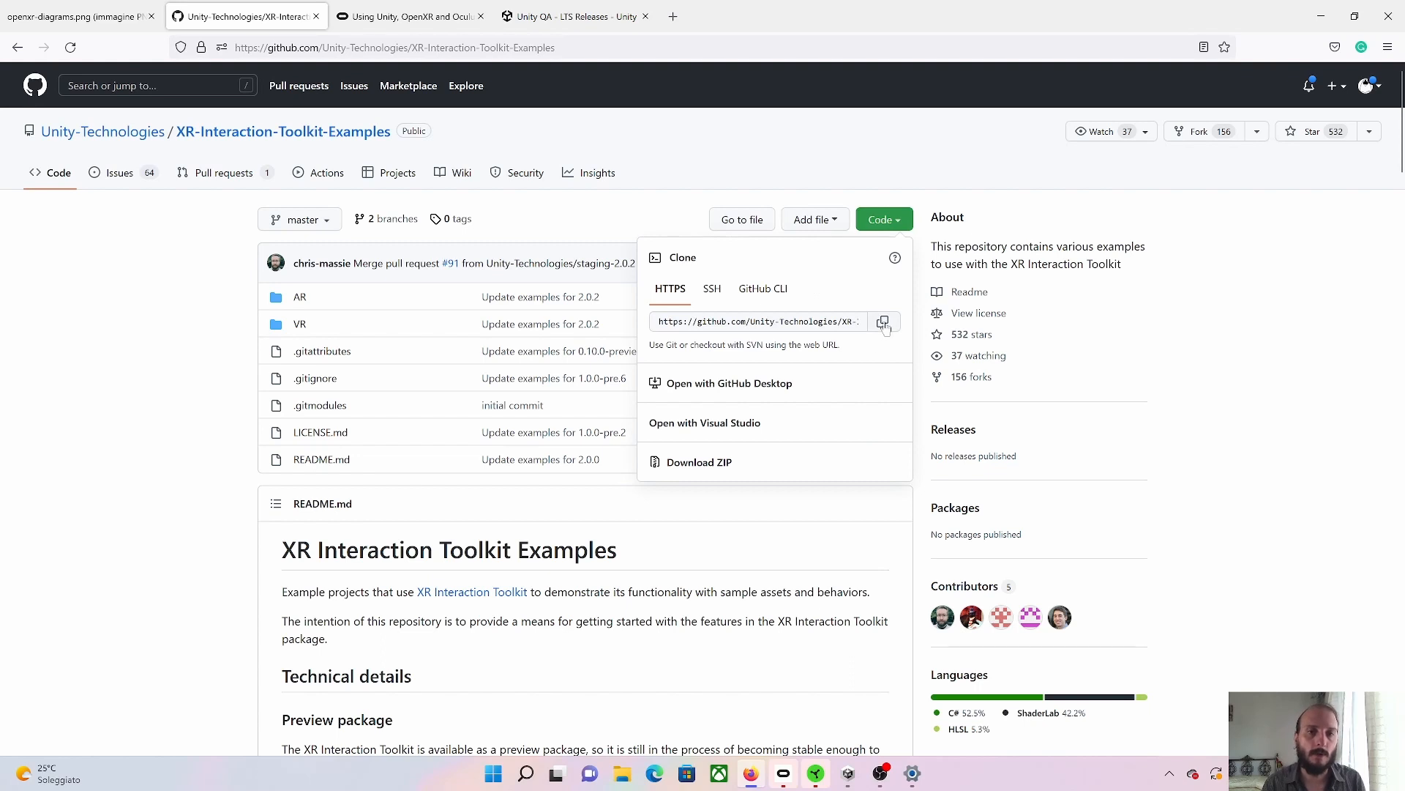
{"action": "left_click", "coordinate": [734, 463]}
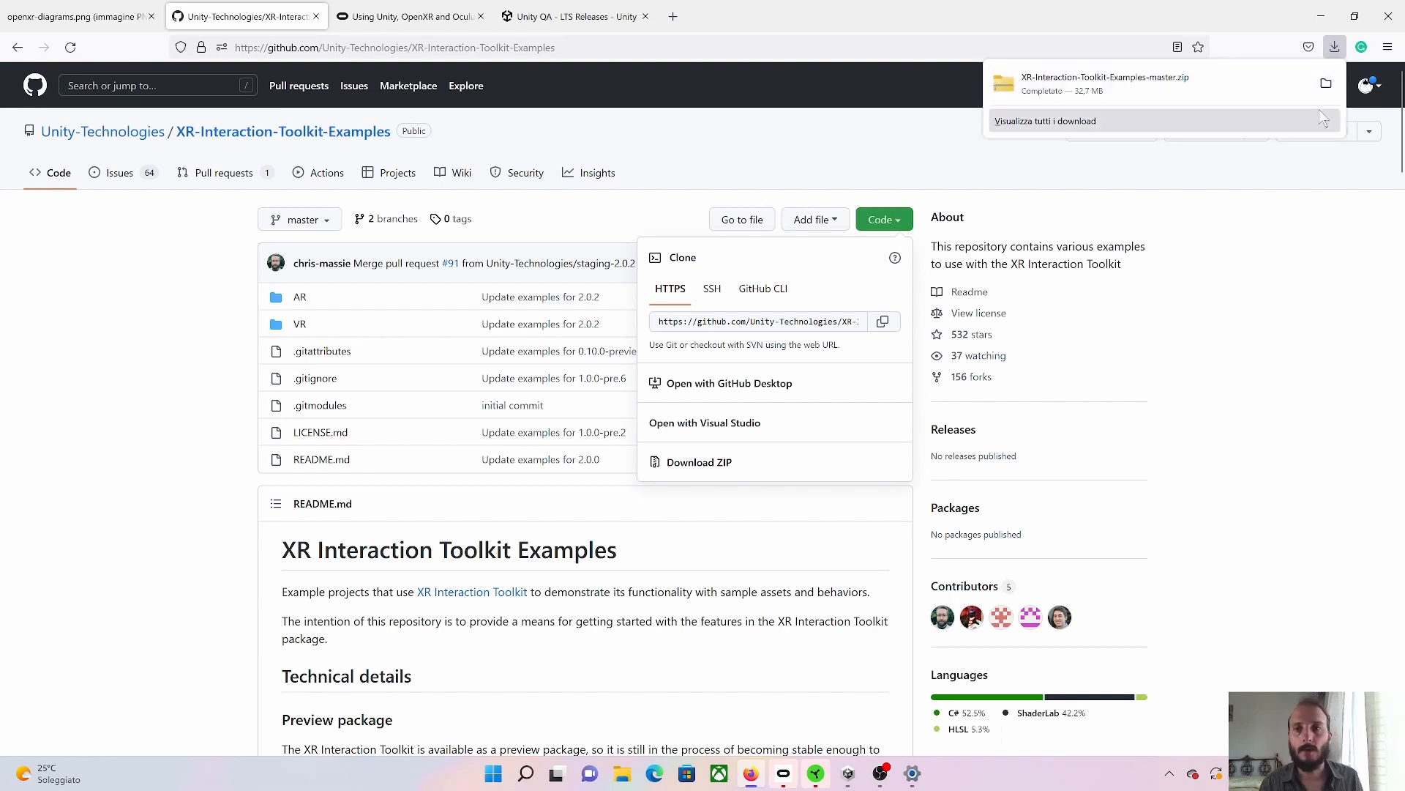
{"action": "left_click", "coordinate": [1335, 89]}
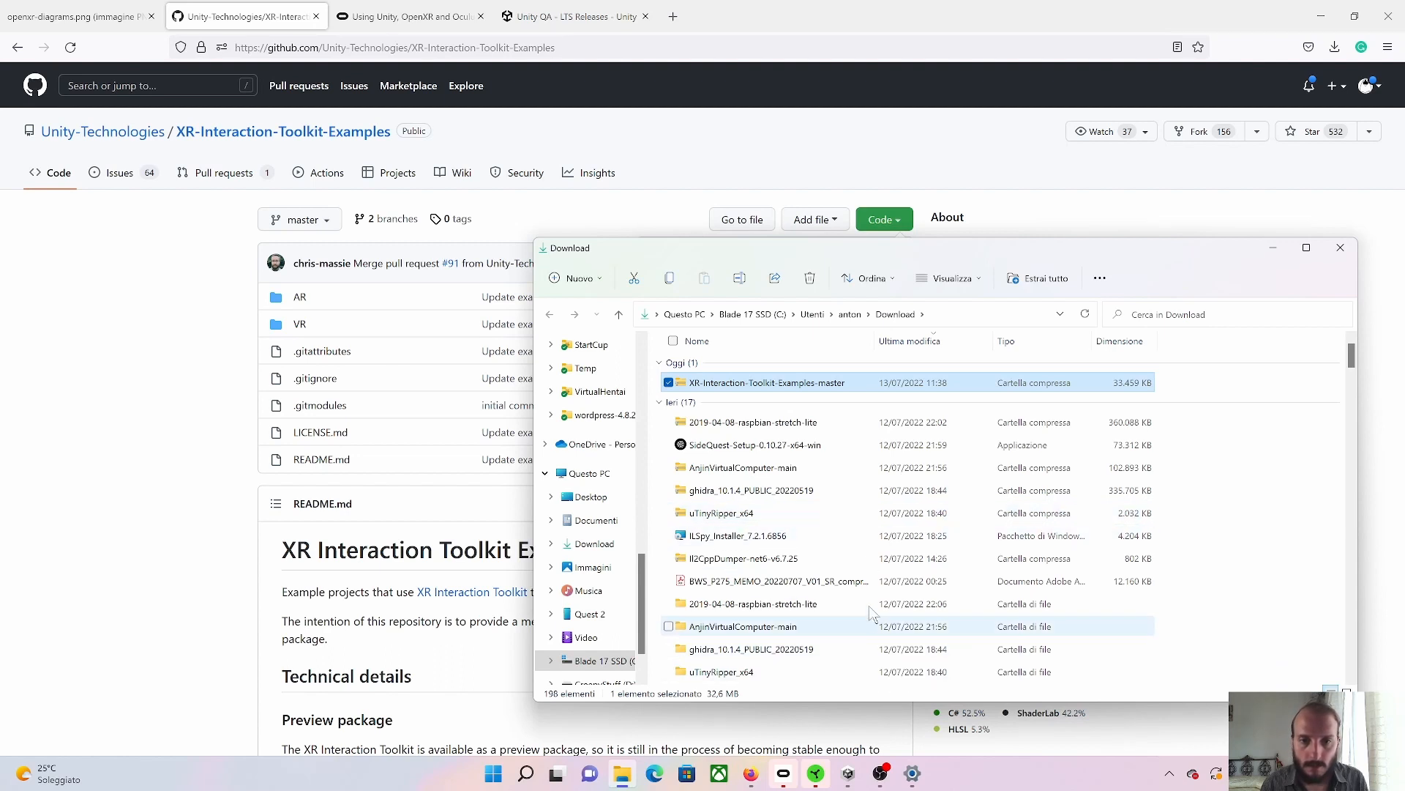
- Look through the contents of the XR-Interaction-Toolkit-Examples-master archive down to its AR and VR folders
{"action": "double_click", "coordinate": [794, 387]}
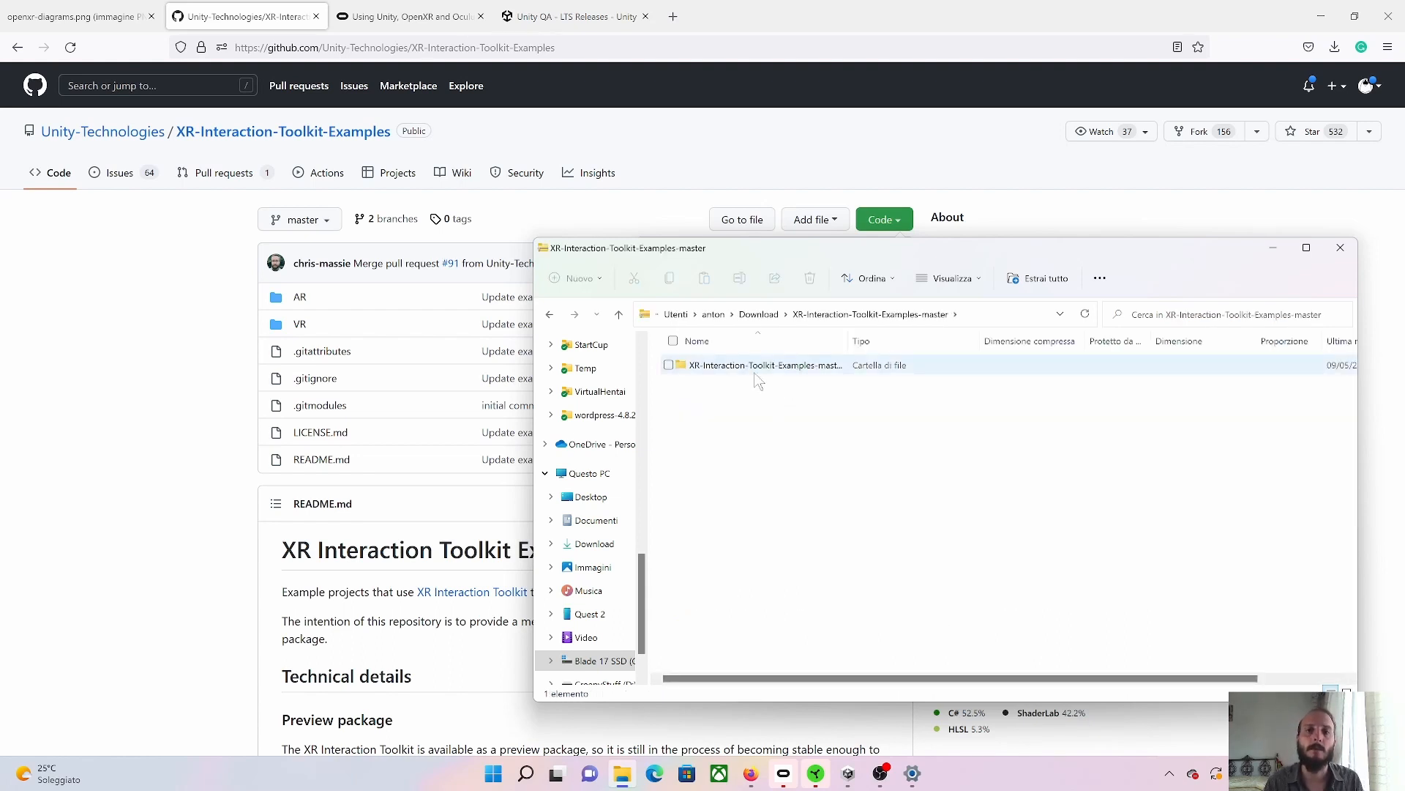
{"action": "double_click", "coordinate": [758, 366]}
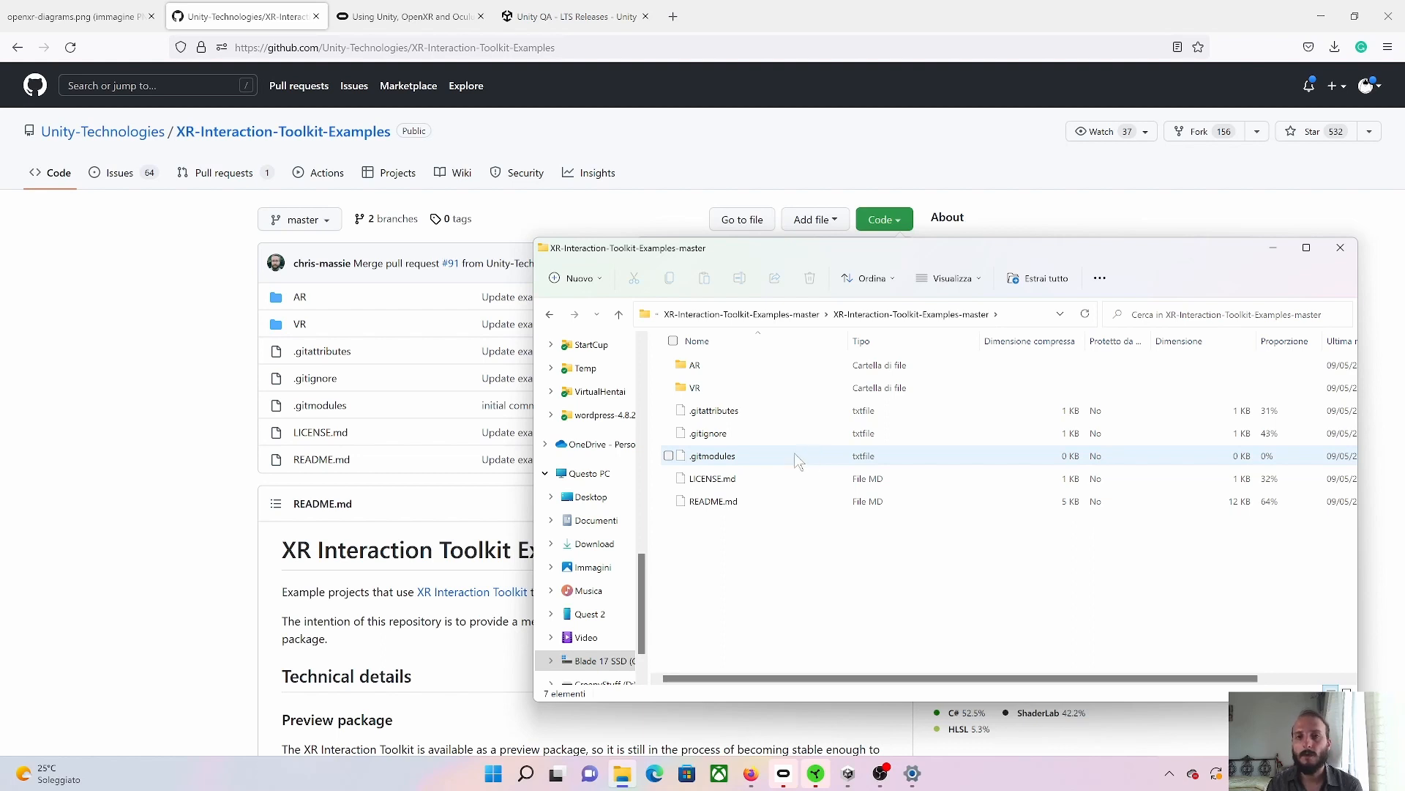
{"action": "left_click", "coordinate": [672, 313]}
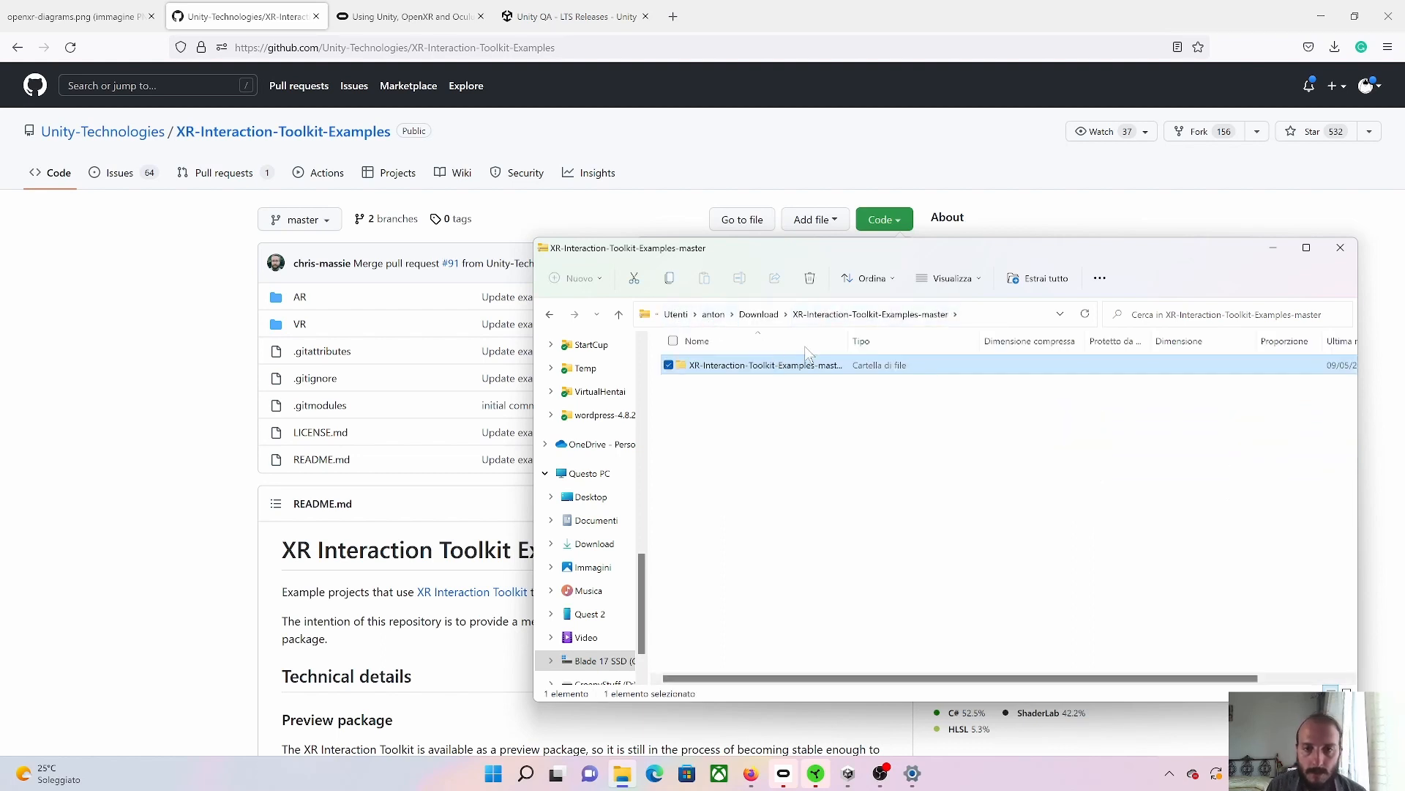
- Rename the downloaded archive in the Download folder as XR-Interaction-Toolkit-Examples-master__
{"action": "left_click", "coordinate": [758, 313]}
{"action": "key", "text": "F2"}
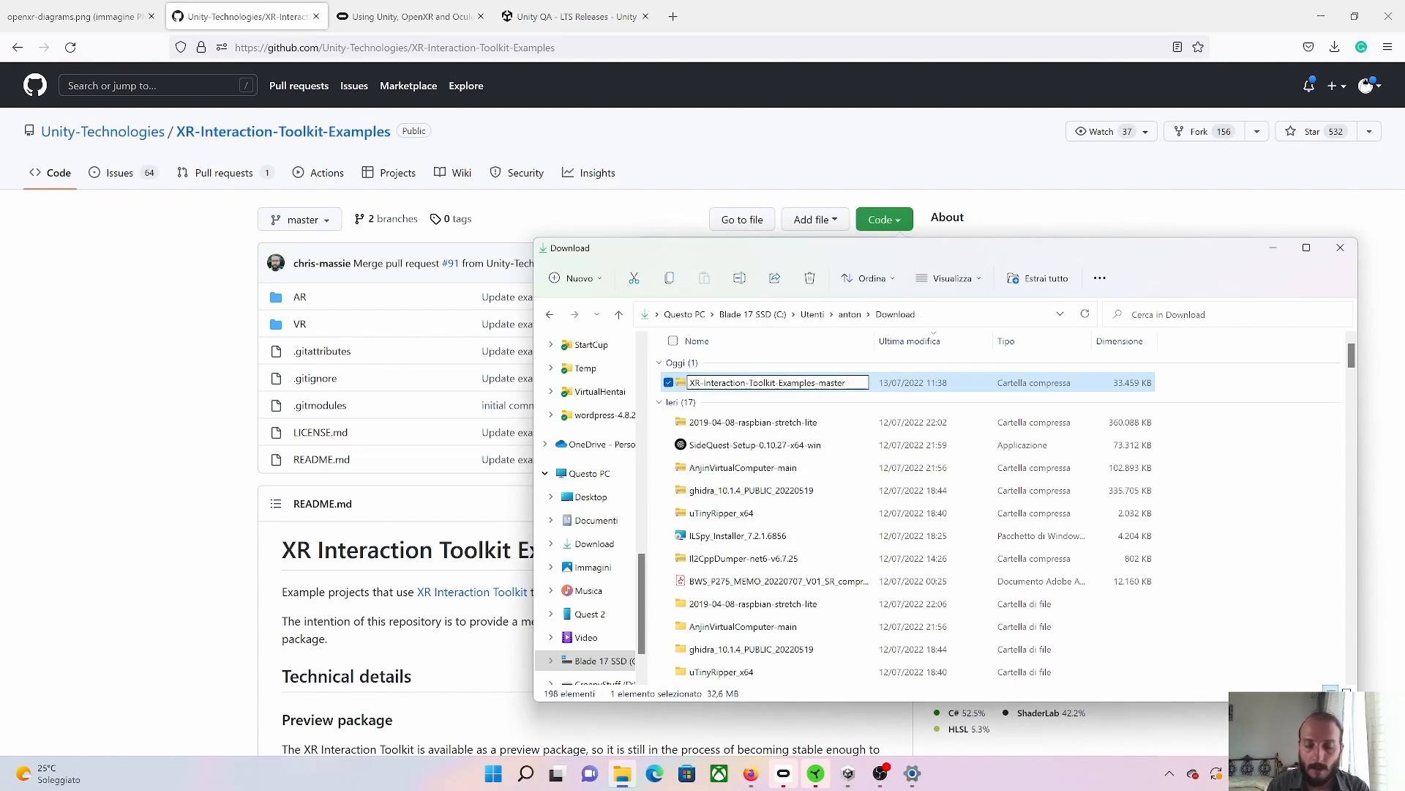
{"action": "key", "text": "Return"}
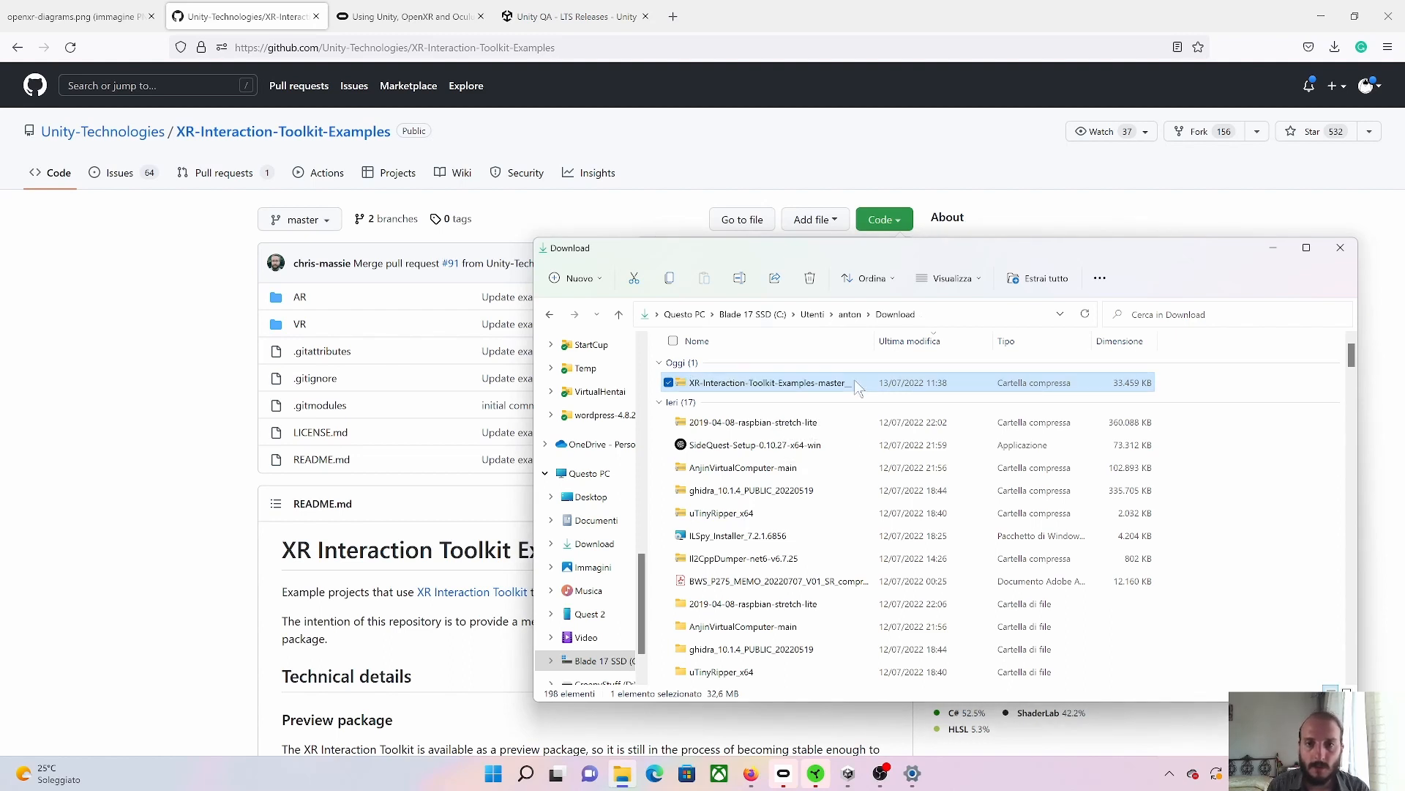
- Extract the renamed archive with 7-Zip into its own folder, XR-Interaction-Toolkit-Examples-master__
{"action": "right_click", "coordinate": [840, 377]}
{"action": "left_click", "coordinate": [832, 384]}
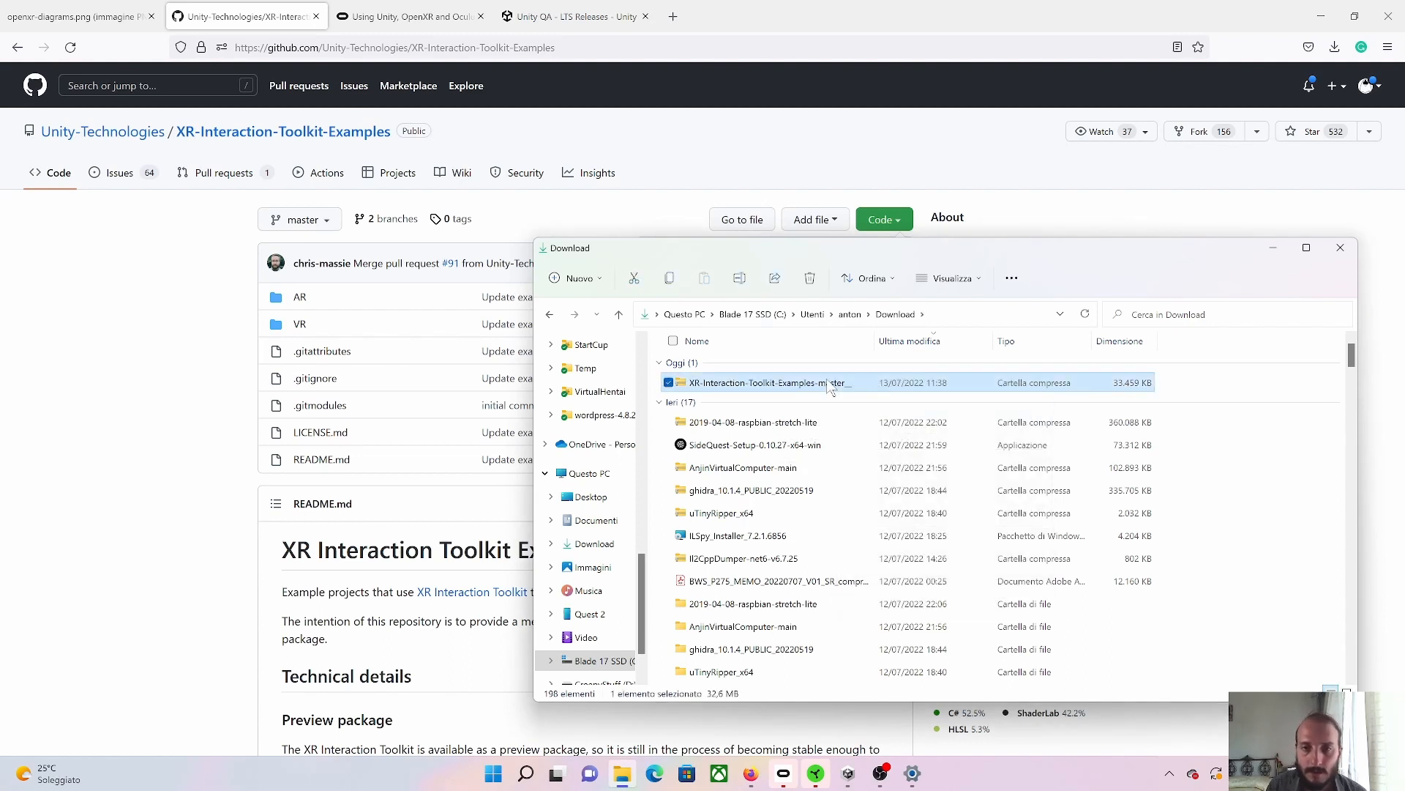
{"action": "right_click", "coordinate": [832, 384]}
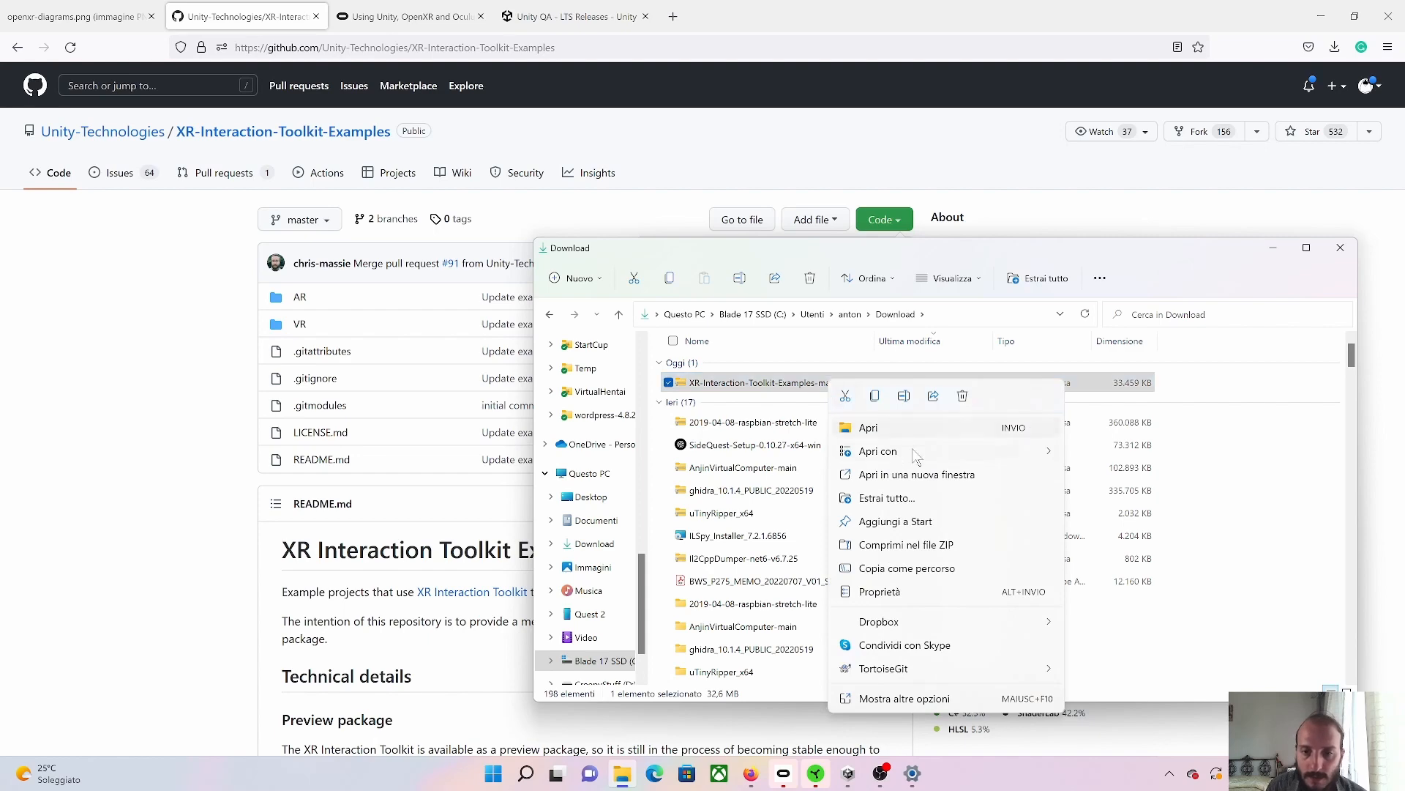
{"action": "left_click", "coordinate": [937, 699]}
{"action": "mouse_move", "coordinate": [970, 338]}
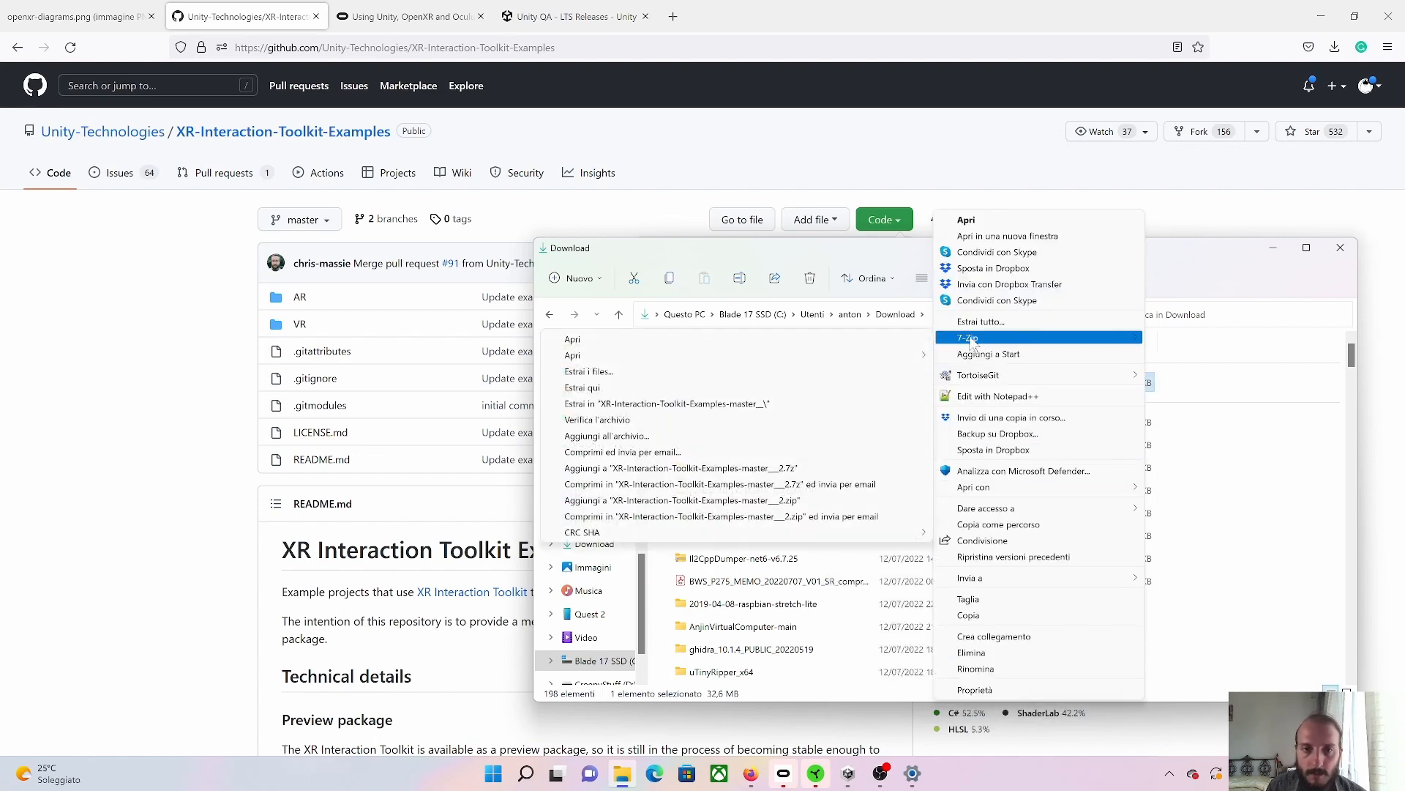
{"action": "left_click", "coordinate": [814, 405]}
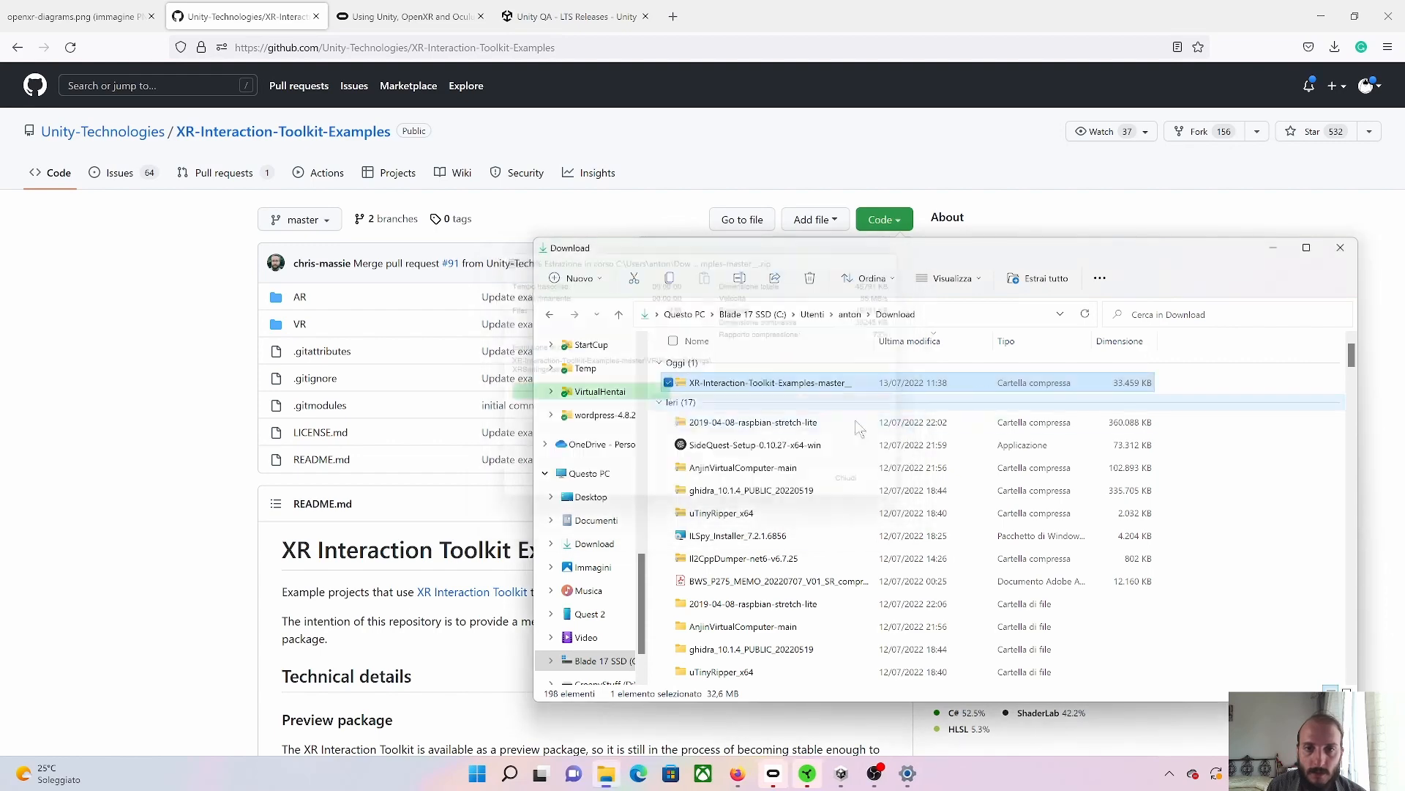
- Rename the VR folder inside the extracted XR-Interaction-Toolkit-Examples-master folder as VR_tutorial
{"action": "double_click", "coordinate": [833, 414]}
{"action": "double_click", "coordinate": [801, 364]}
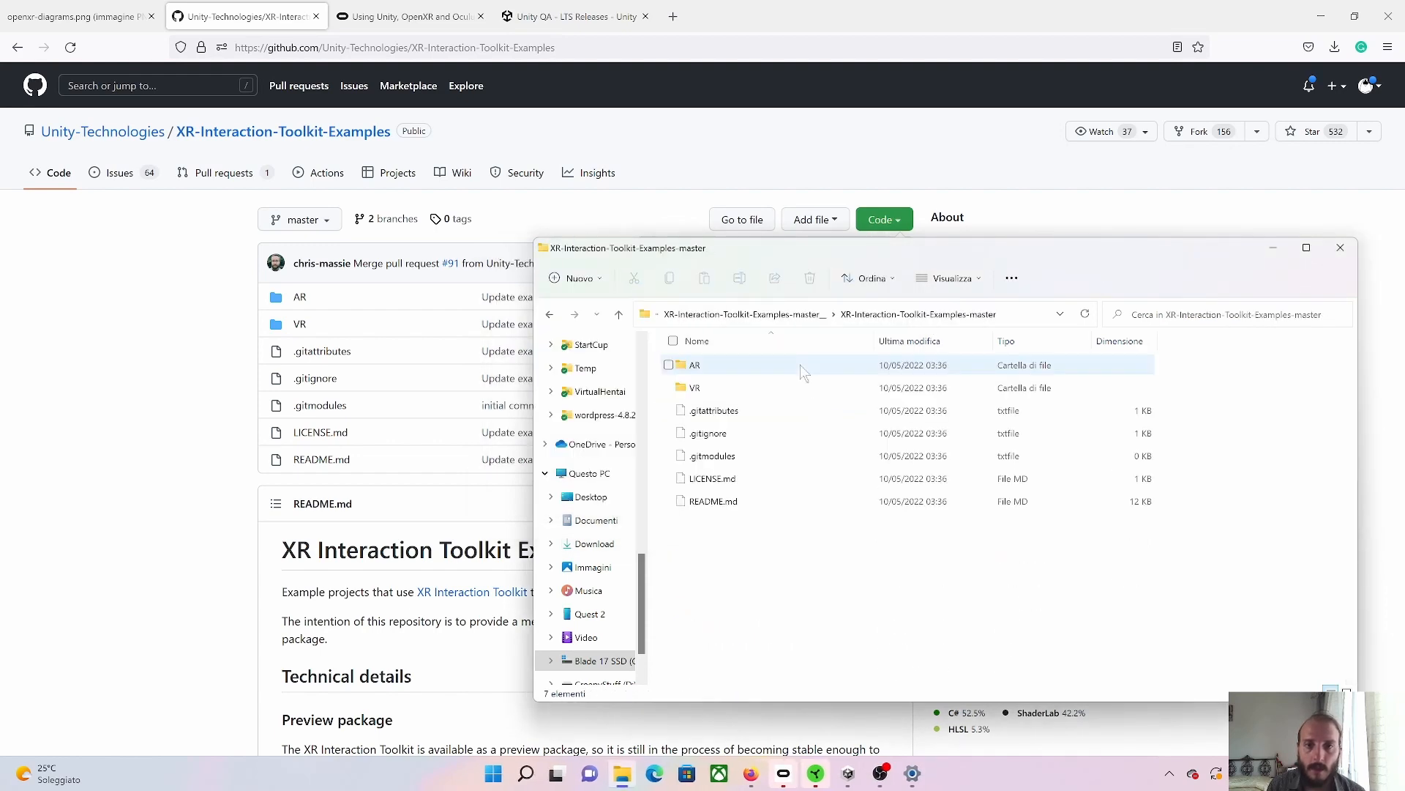
{"action": "left_click", "coordinate": [769, 387]}
{"action": "key", "text": "F2"}
{"action": "key", "text": "Right"}
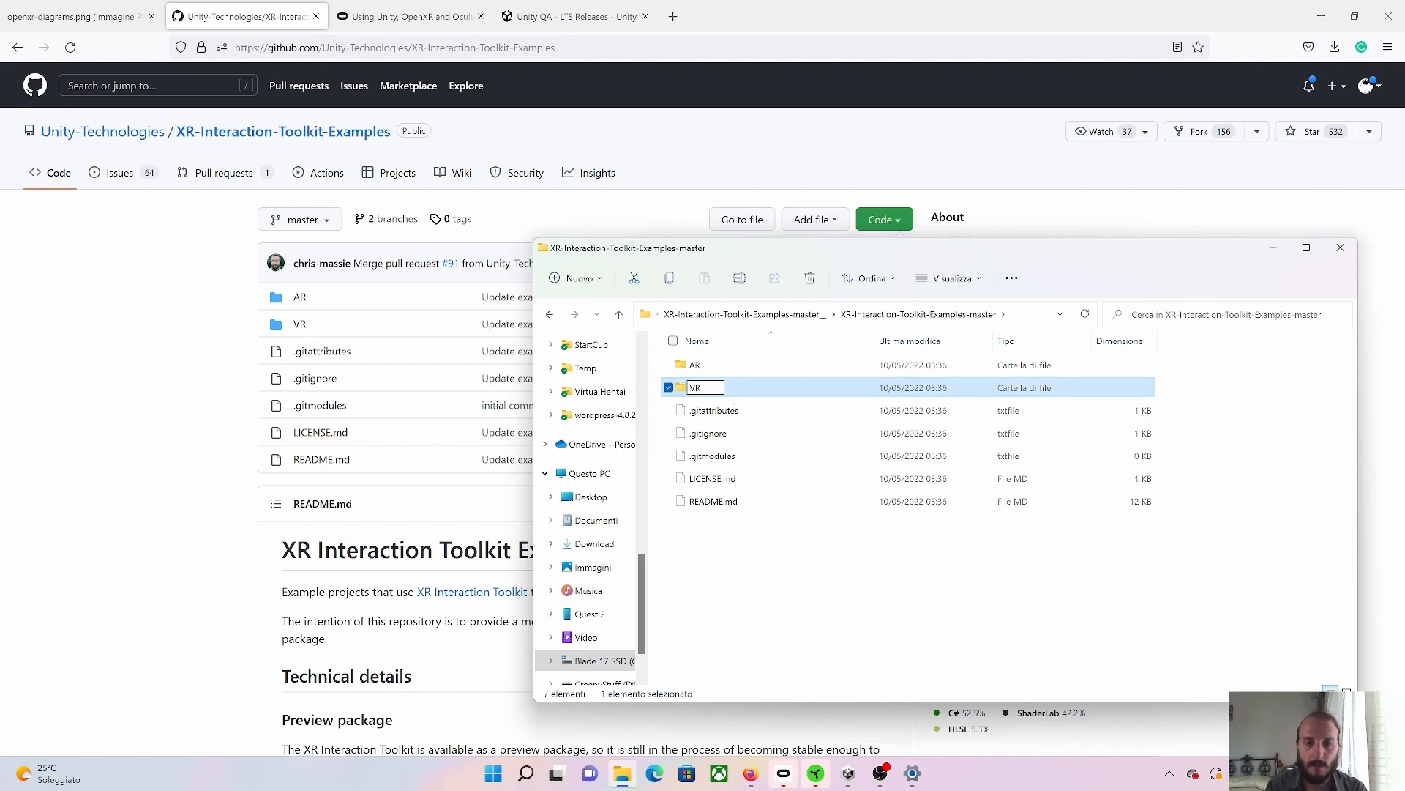
{"action": "type", "text": "_tutorial"}
{"action": "key", "text": "Return"}
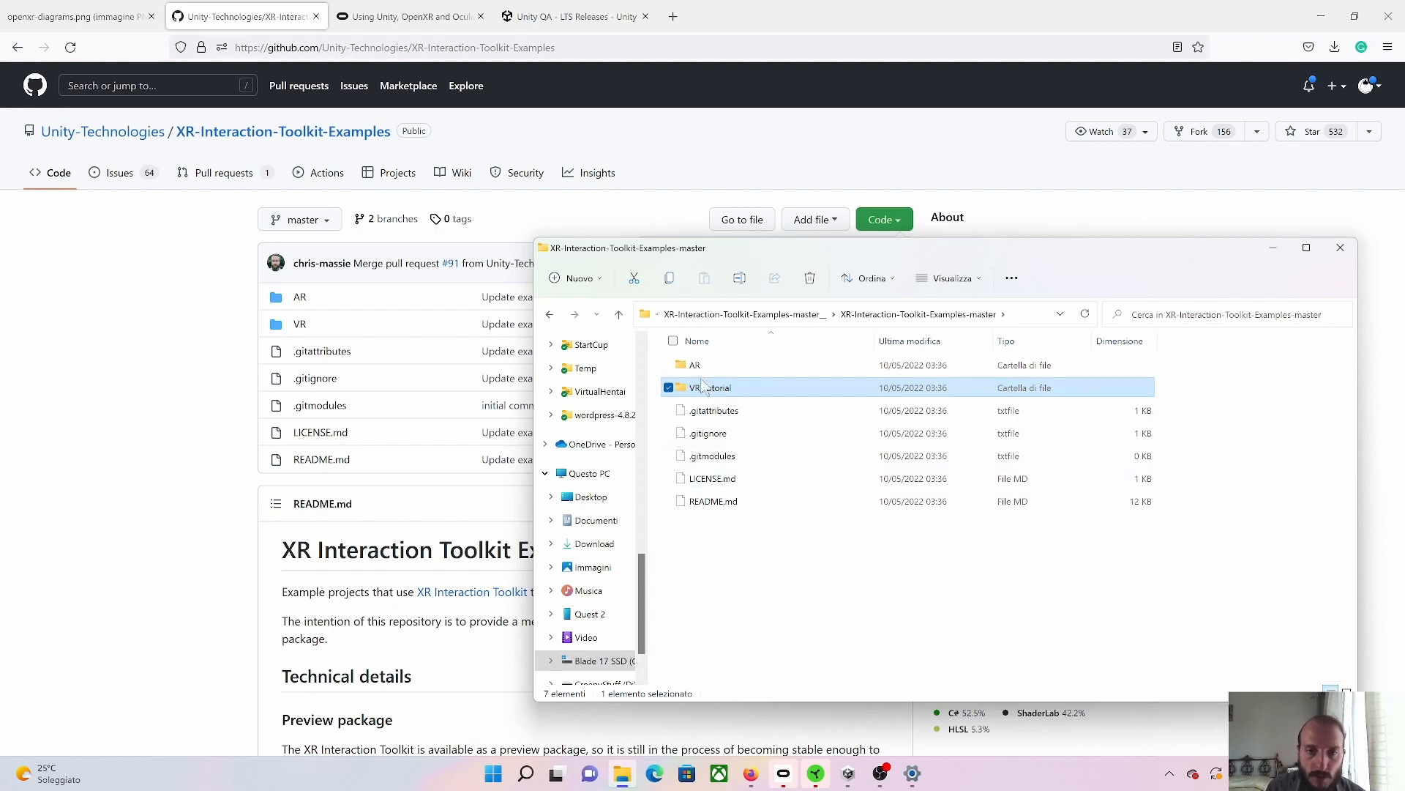
- Switch to Unity Hub and add the extracted VR_tutorial folder from disk as a project
{"action": "mouse_move", "coordinate": [847, 773]}
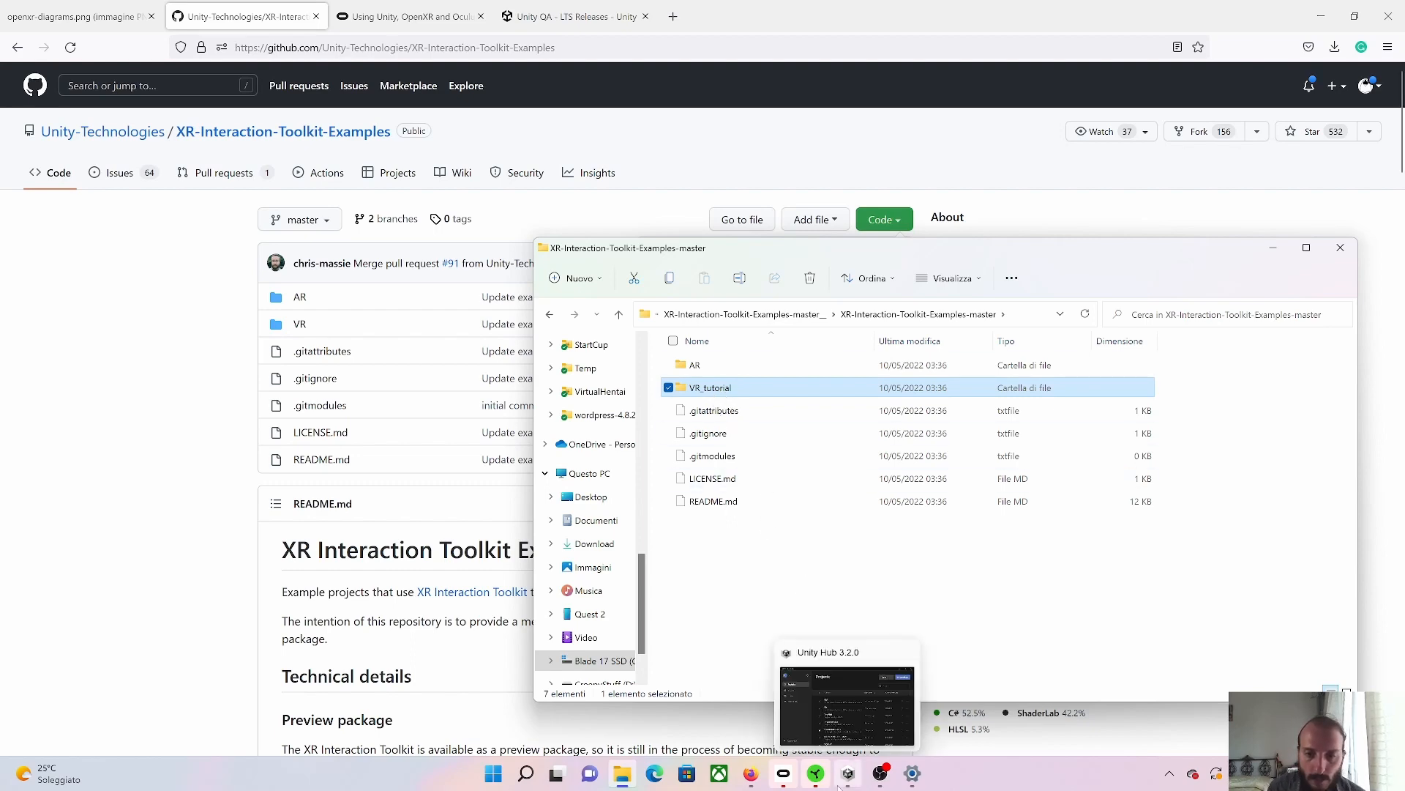
{"action": "left_click", "coordinate": [849, 736]}
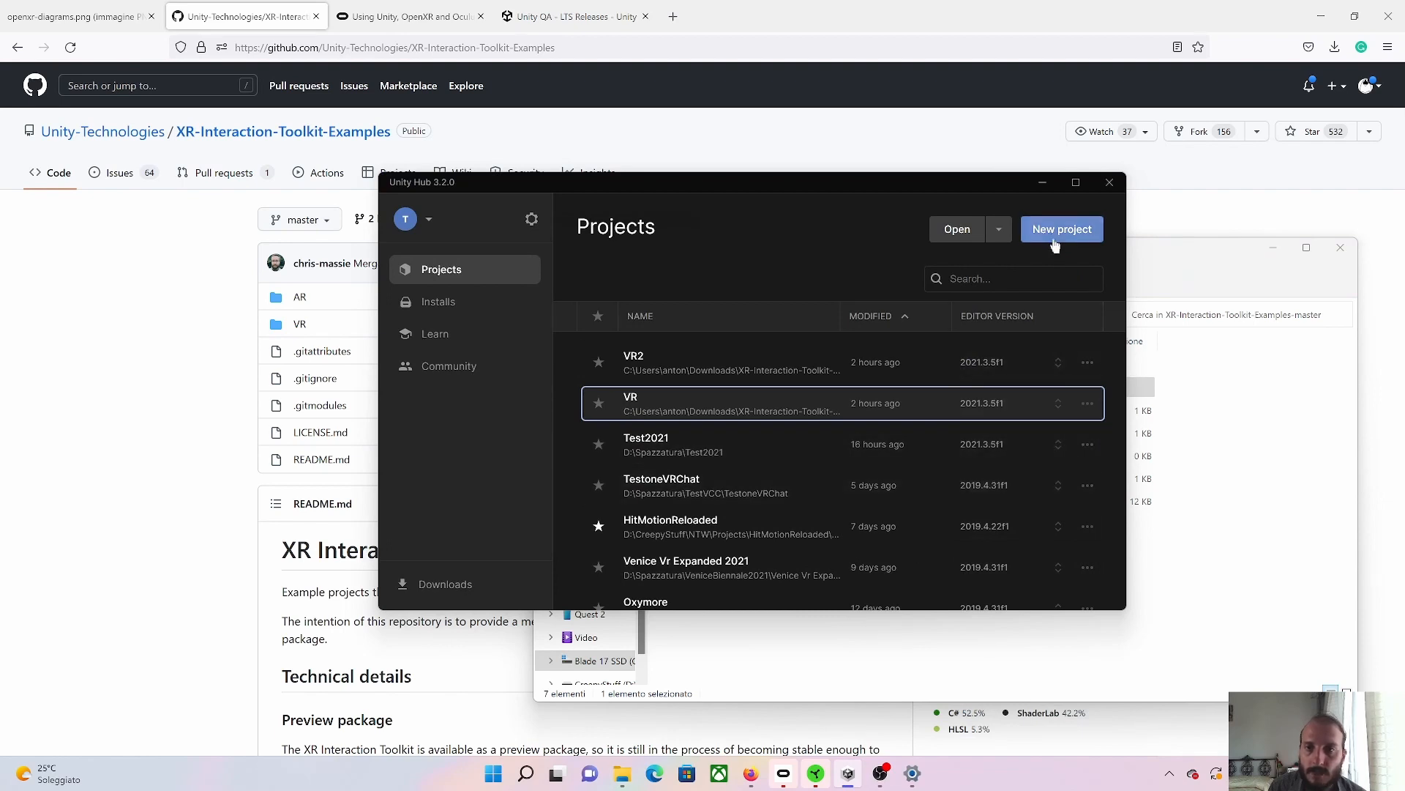
{"action": "left_click", "coordinate": [999, 229]}
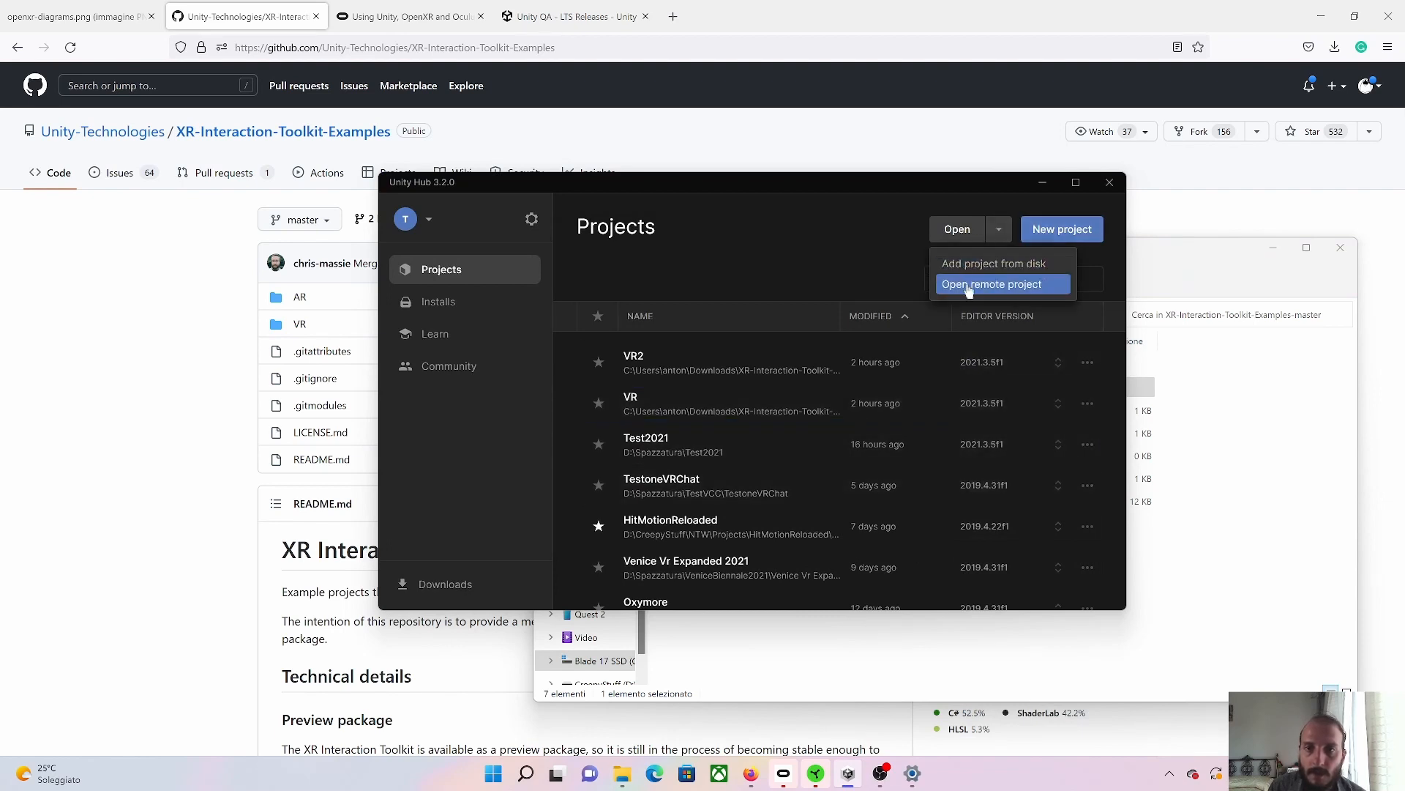
{"action": "left_click", "coordinate": [971, 269]}
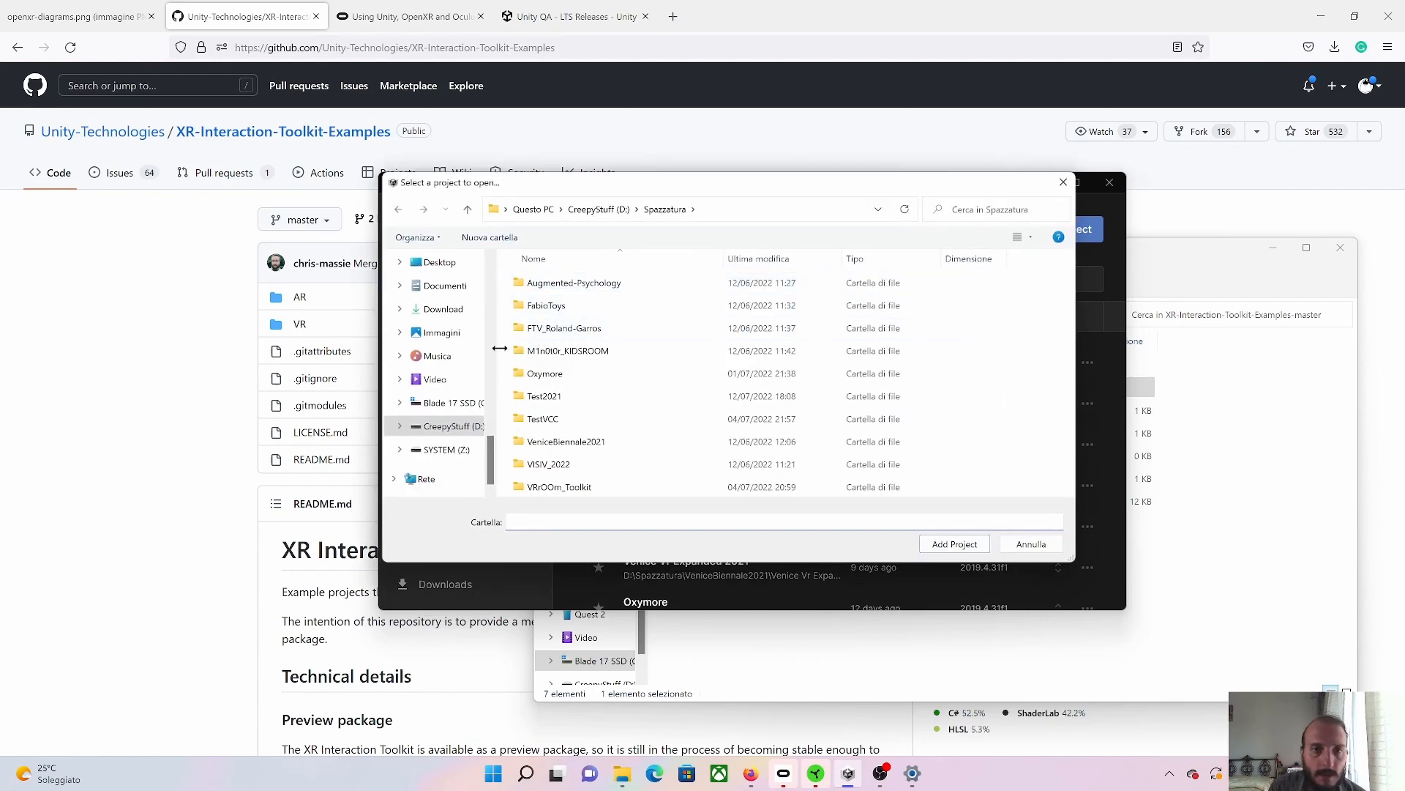
{"action": "scroll", "coordinate": [477, 383], "scroll_direction": "down", "scroll_amount": 2}
{"action": "double_click", "coordinate": [578, 300]}
{"action": "double_click", "coordinate": [586, 284]}
{"action": "double_click", "coordinate": [584, 308]}
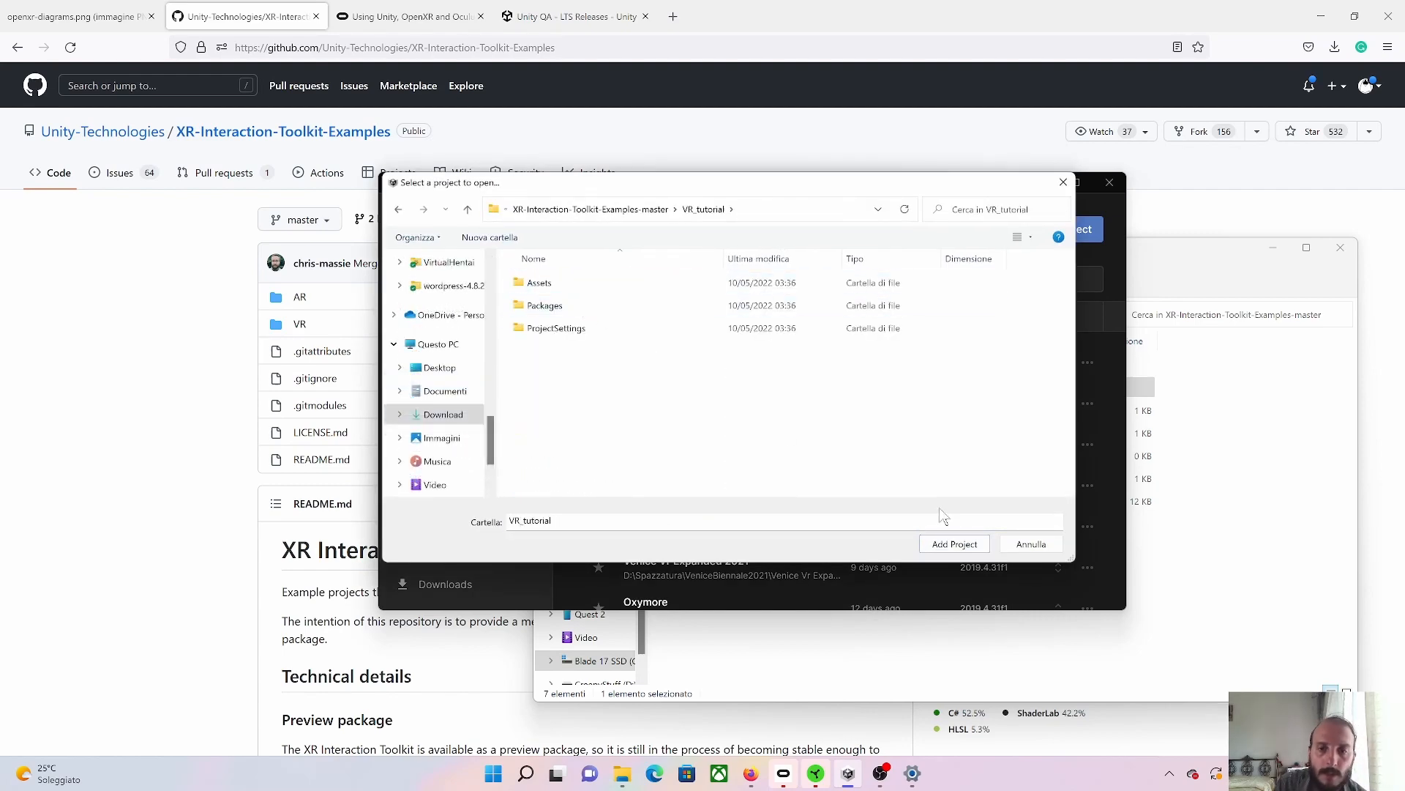
{"action": "left_click", "coordinate": [956, 544]}
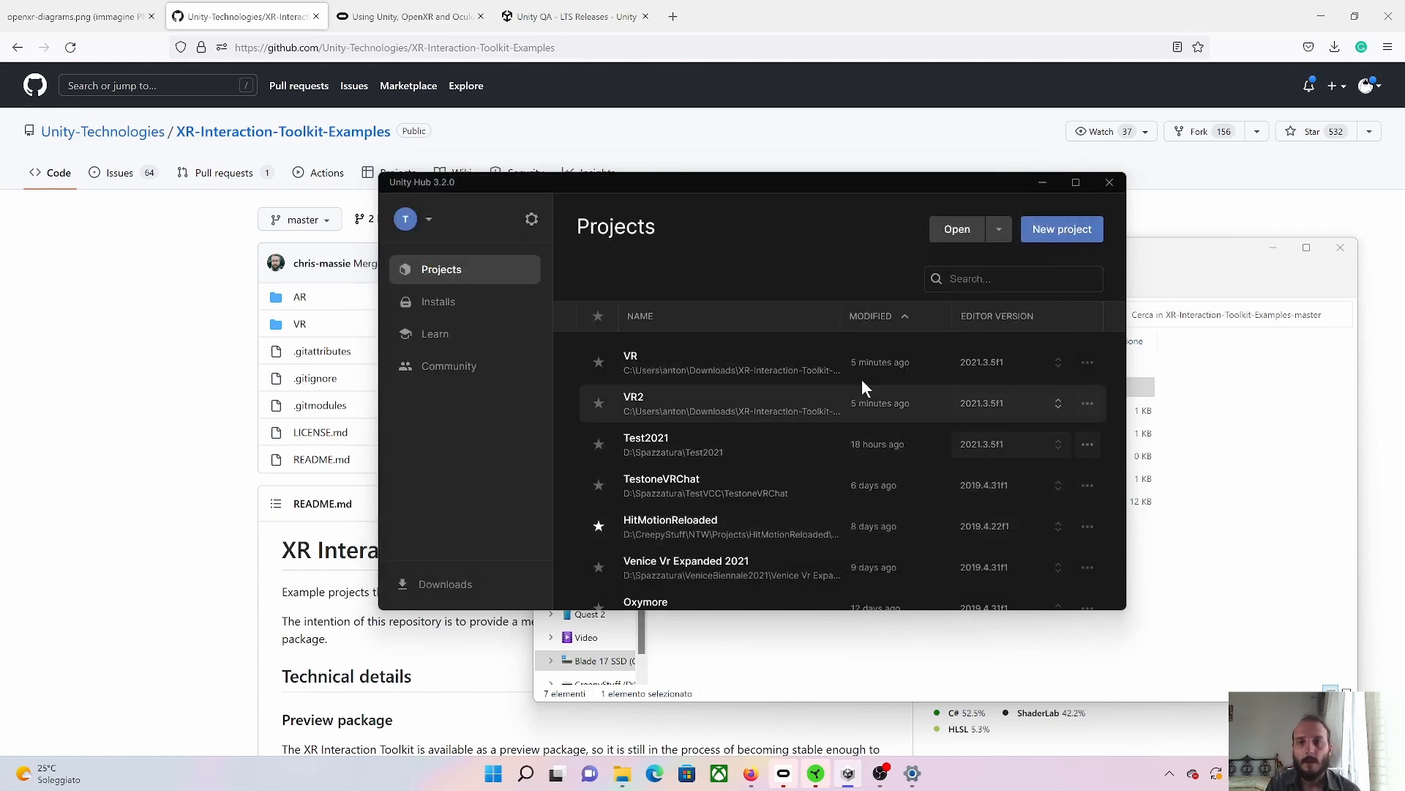
- Open the VR_tutorial project with editor version 2021.3.5f1, accepting the version change and continuing past the non-matching editor notice
{"action": "scroll", "coordinate": [846, 370], "scroll_direction": "down", "scroll_amount": 2}
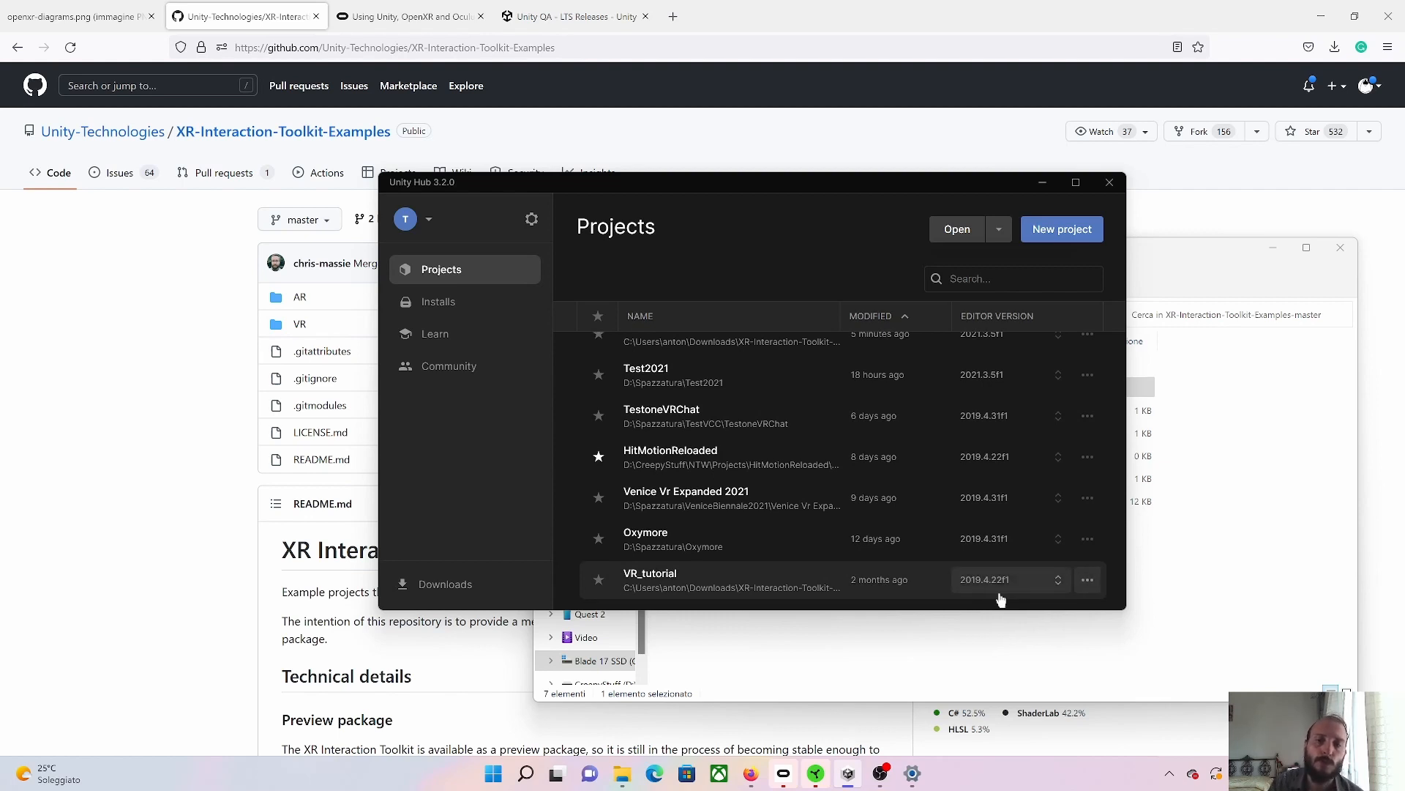
{"action": "left_click", "coordinate": [1057, 582]}
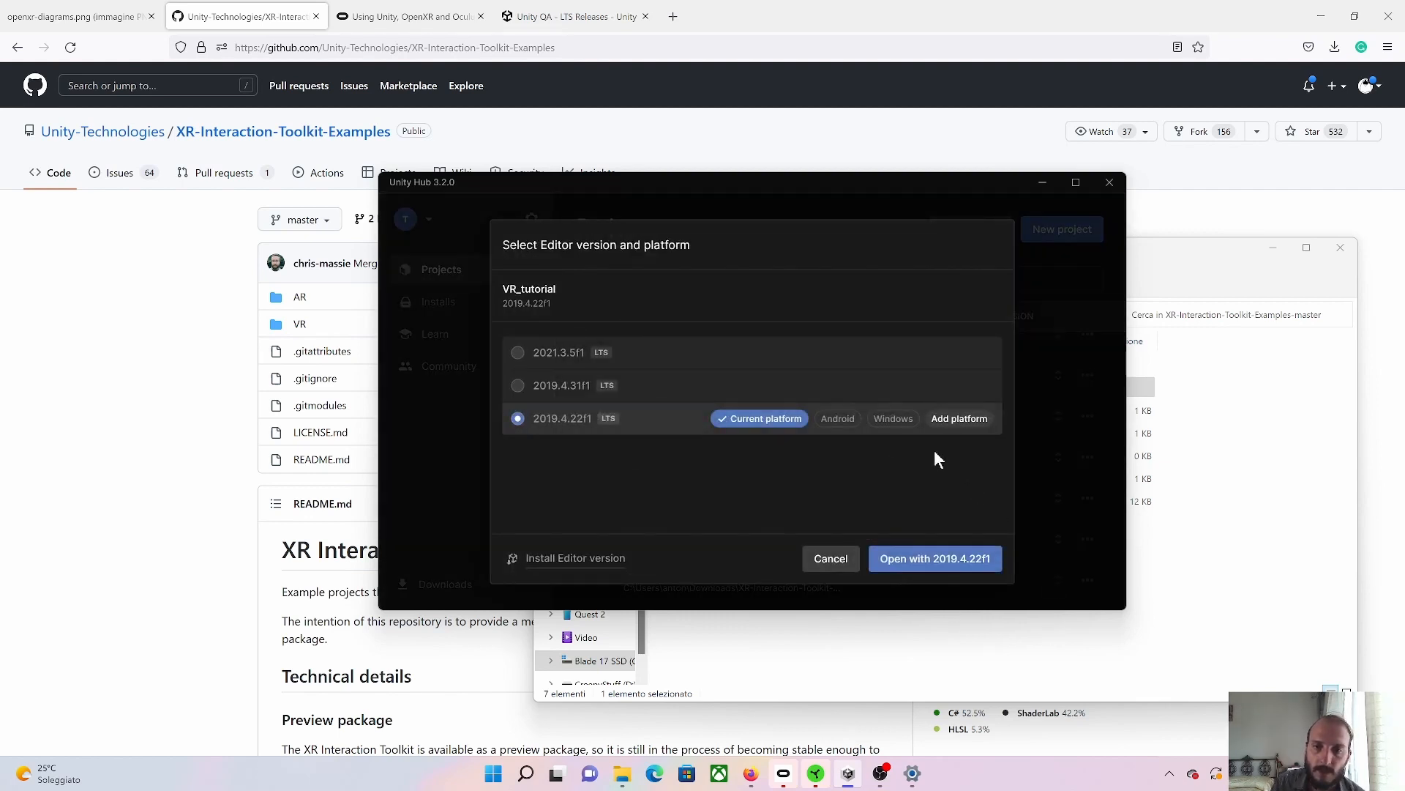
{"action": "left_click", "coordinate": [596, 354]}
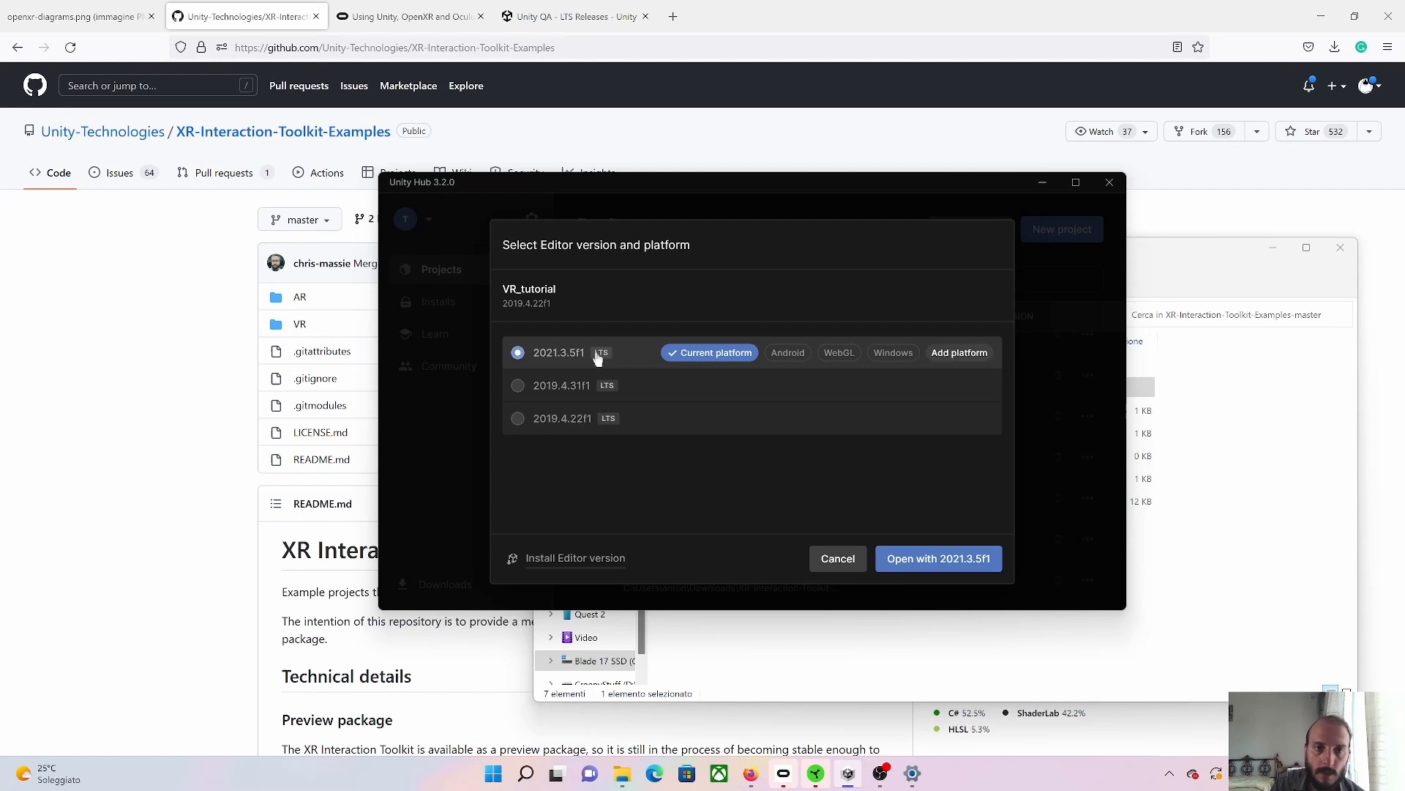
{"action": "left_click", "coordinate": [957, 558]}
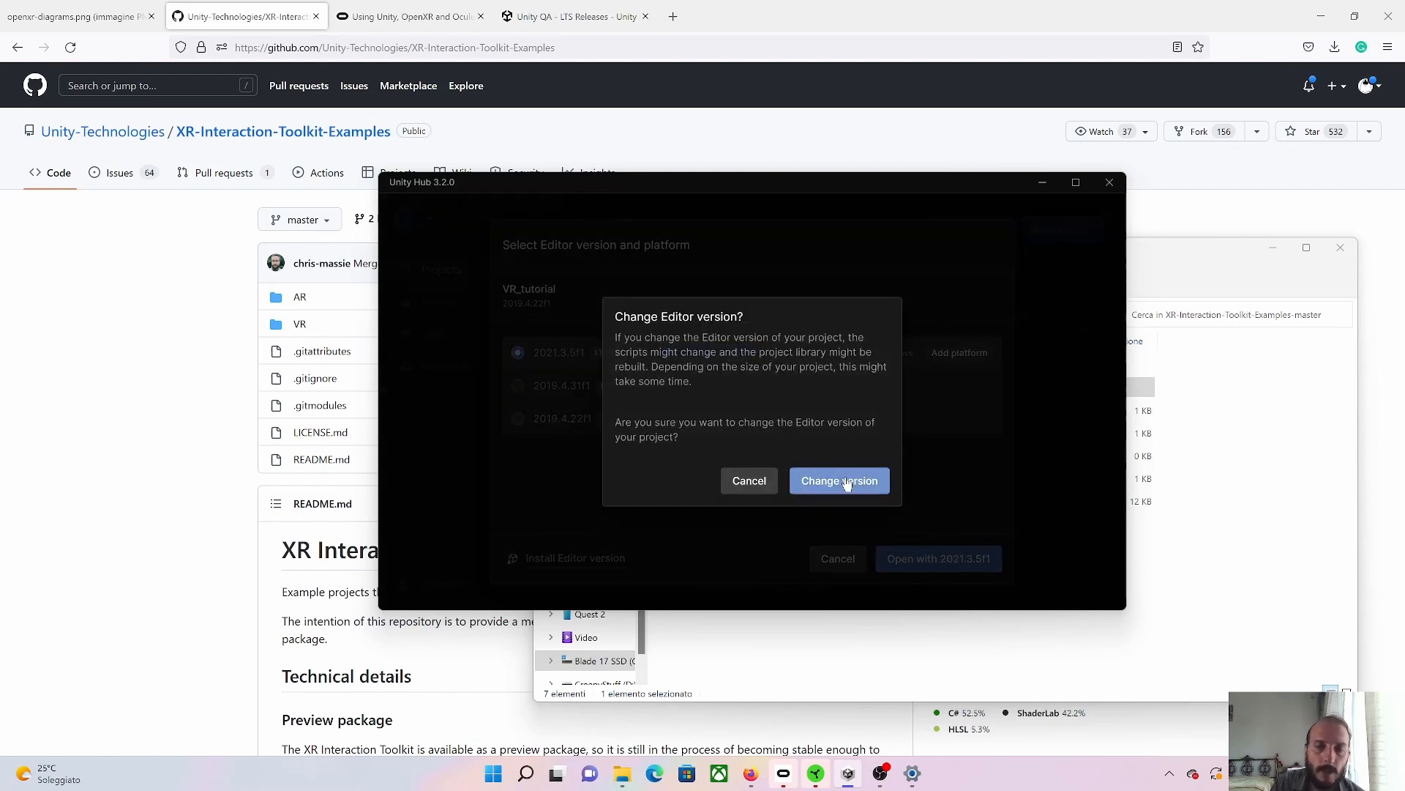
{"action": "left_click", "coordinate": [847, 483]}
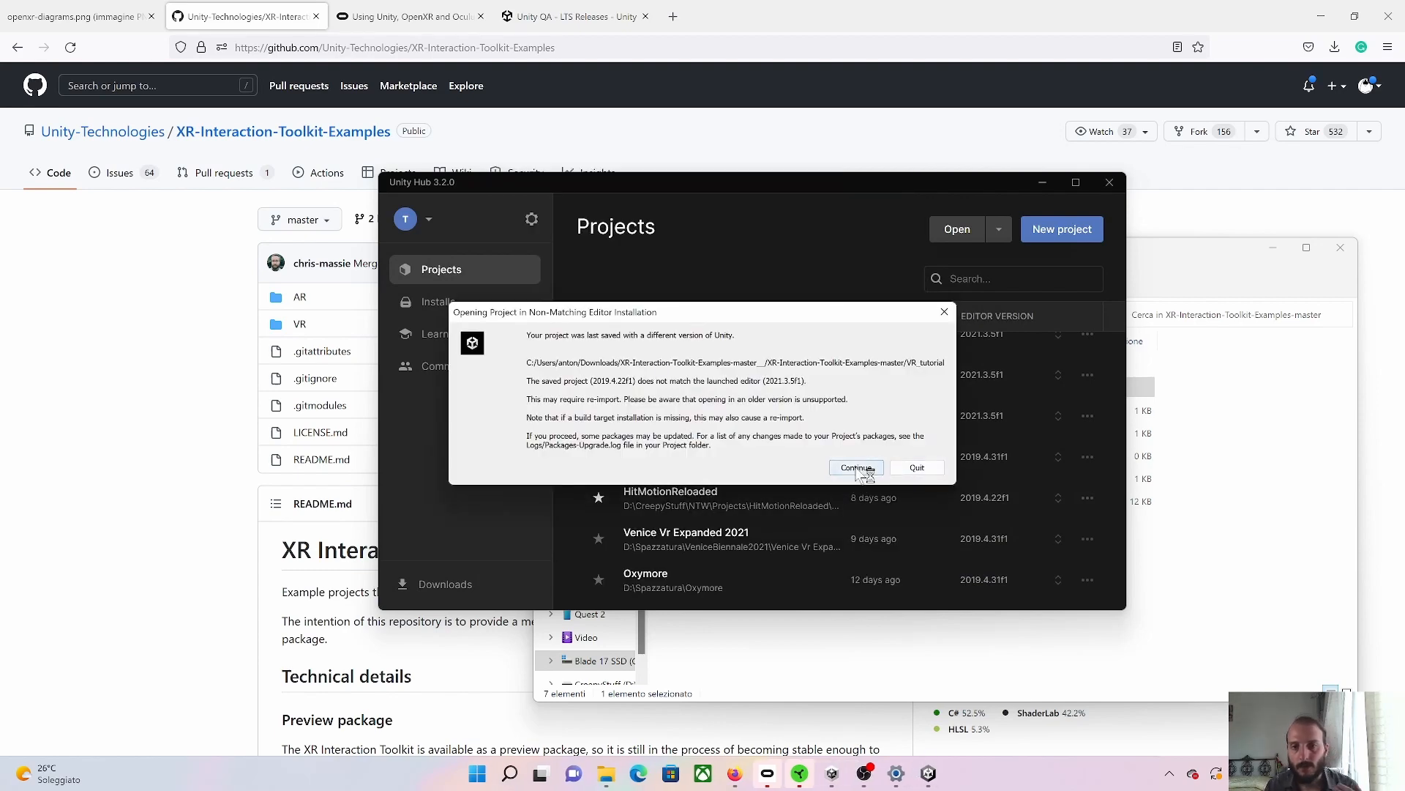
{"action": "left_click", "coordinate": [855, 467]}
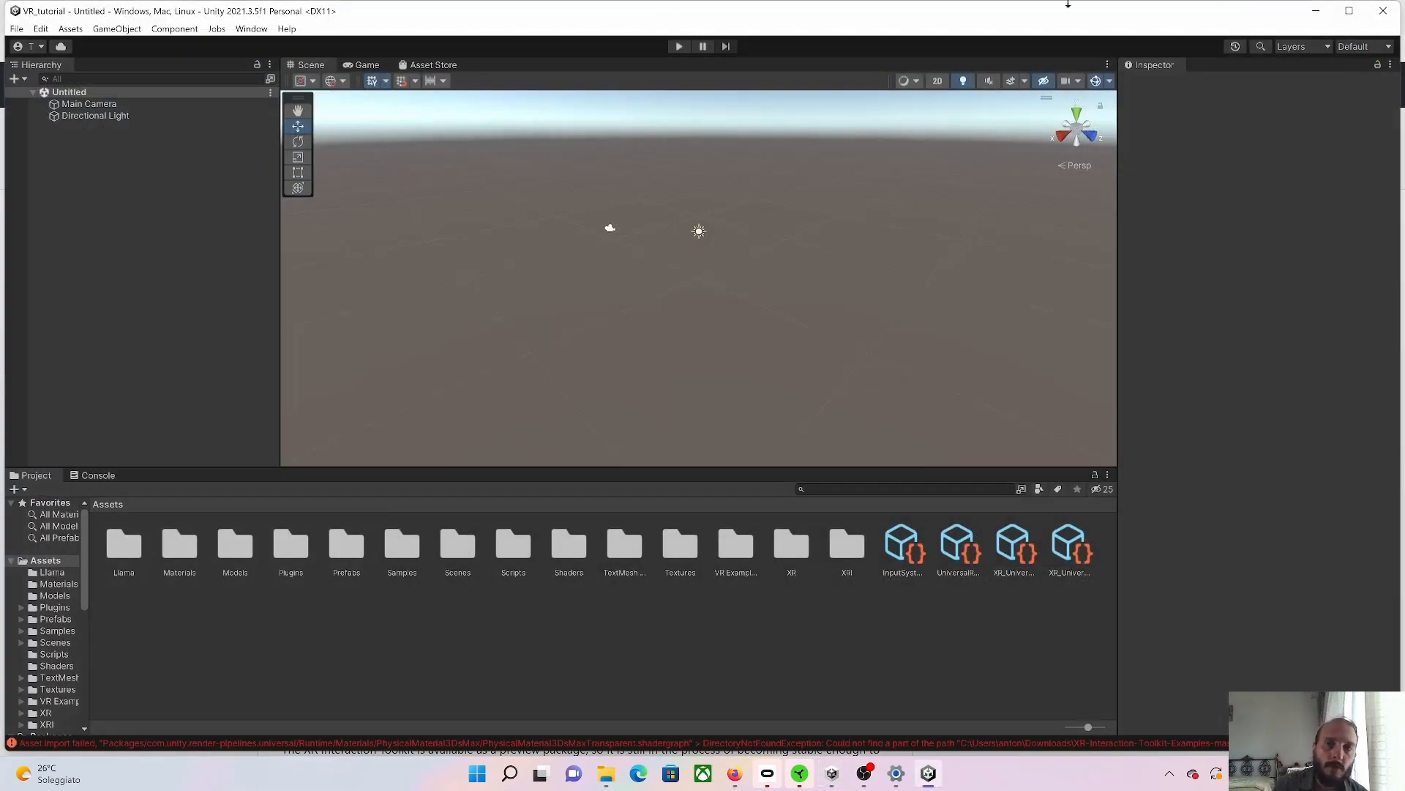
- Maximize the editor and open the WorldInteractionDemo scene from the project's Scenes folder
{"action": "left_click", "coordinate": [1350, 13]}
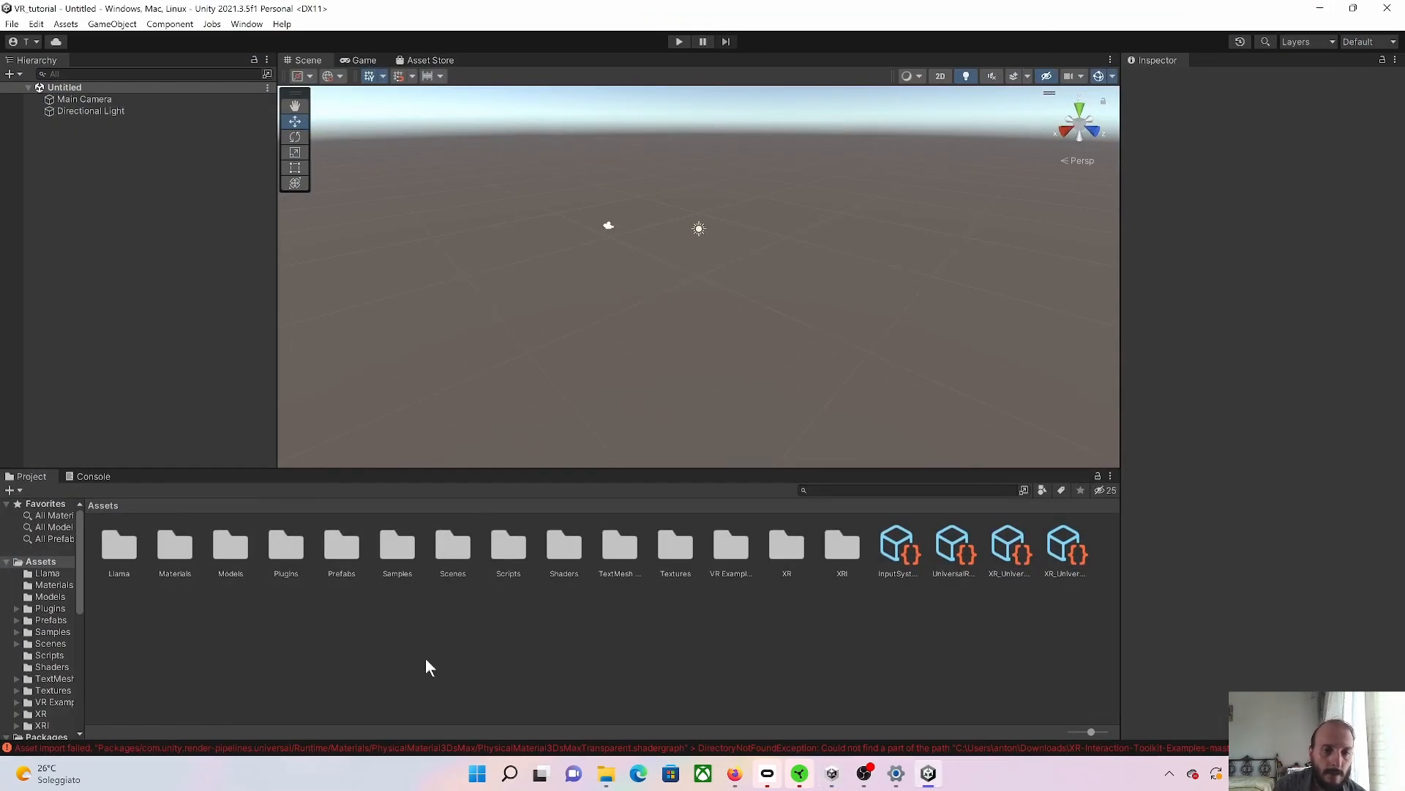
{"action": "left_click", "coordinate": [53, 633]}
{"action": "left_click", "coordinate": [53, 644]}
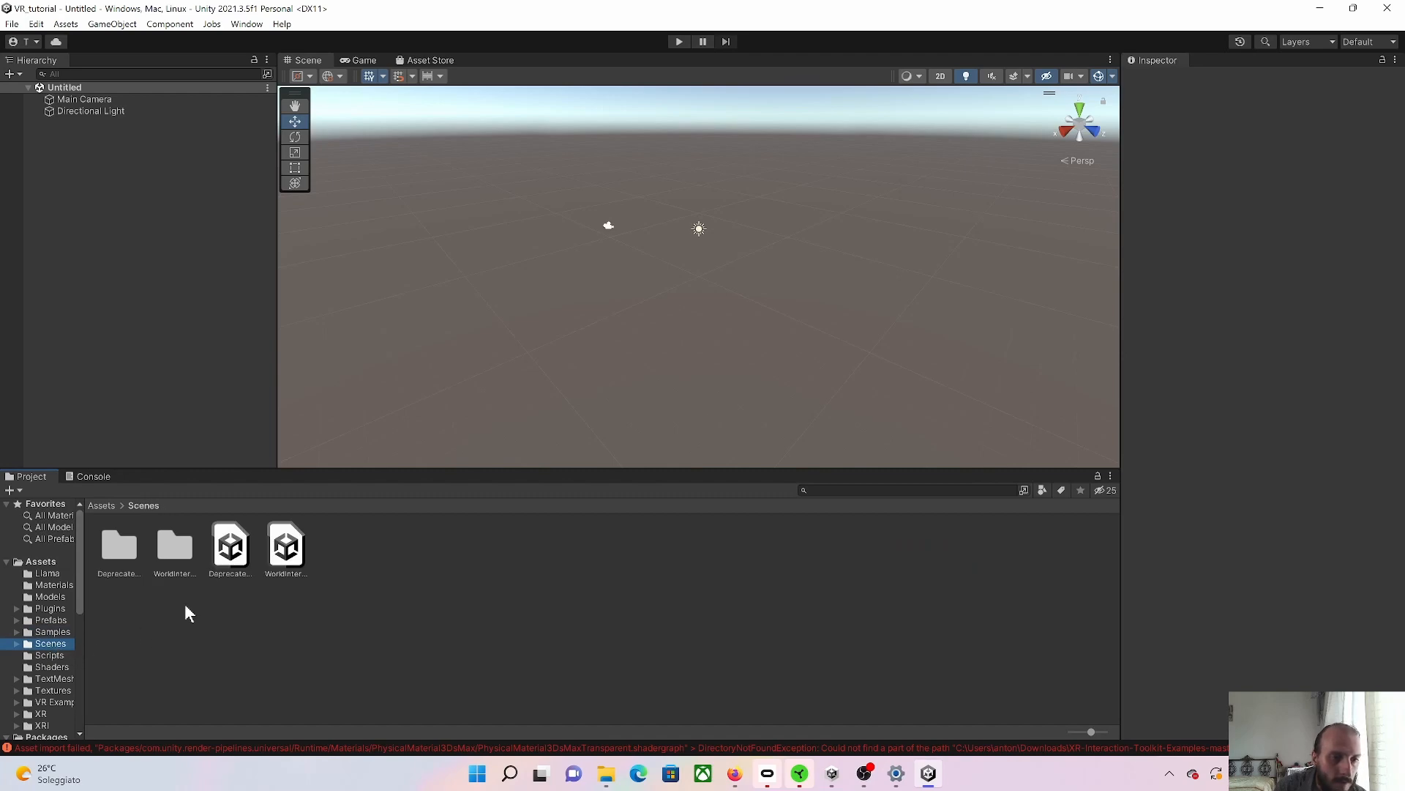
{"action": "left_click", "coordinate": [290, 558]}
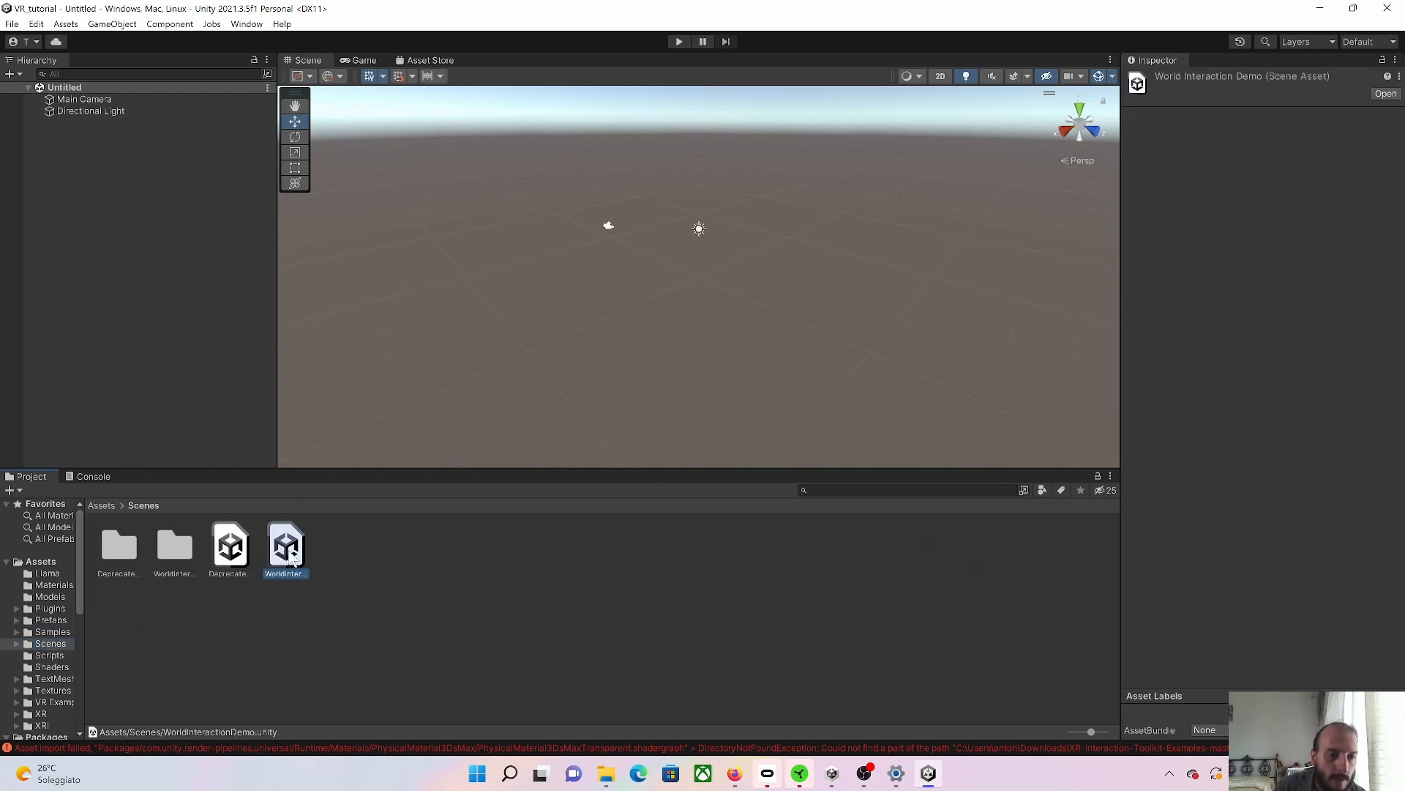
{"action": "double_click", "coordinate": [290, 557]}
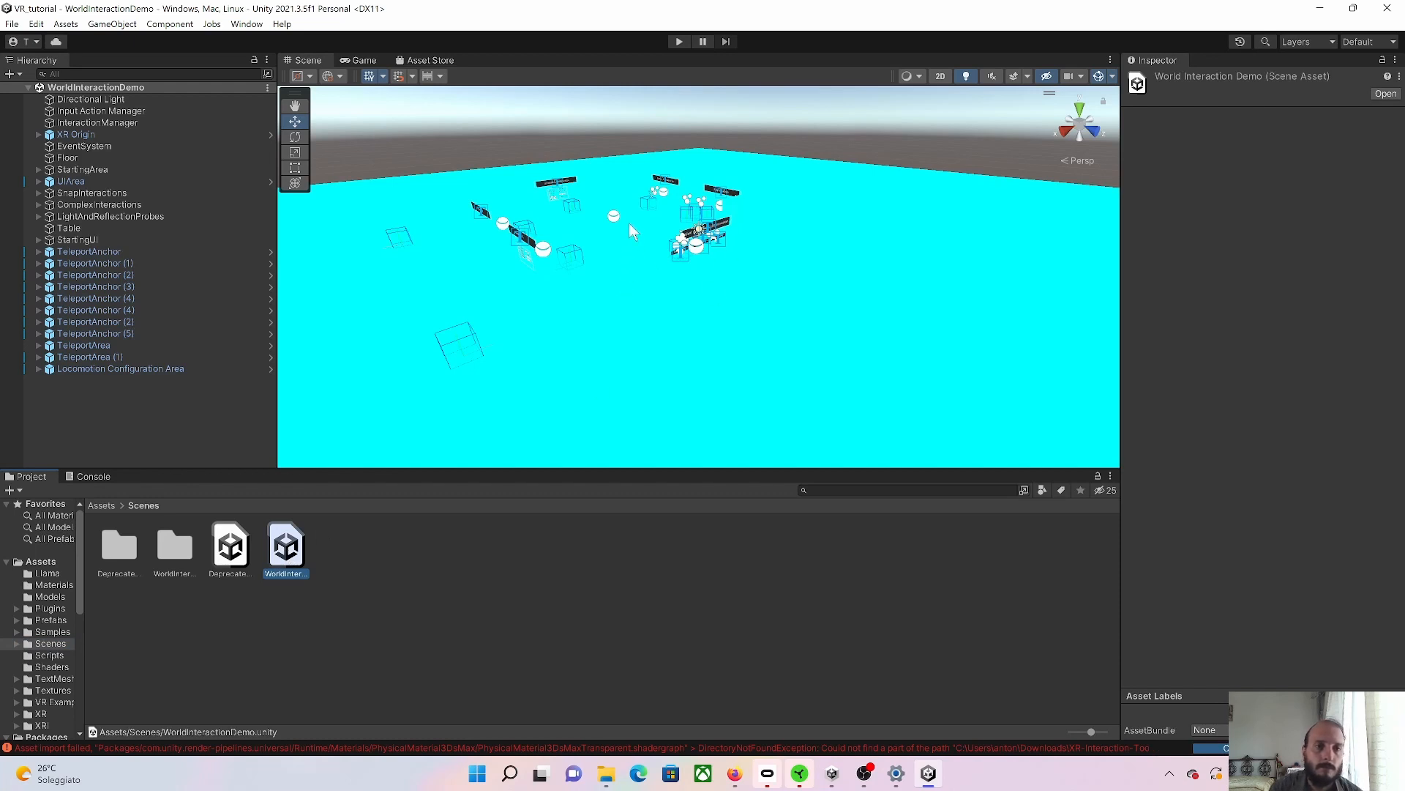
- Examine the demo scene's layout and the locomotion components of the XR Origin object
{"action": "scroll", "coordinate": [634, 222], "scroll_direction": "up", "scroll_amount": 8}
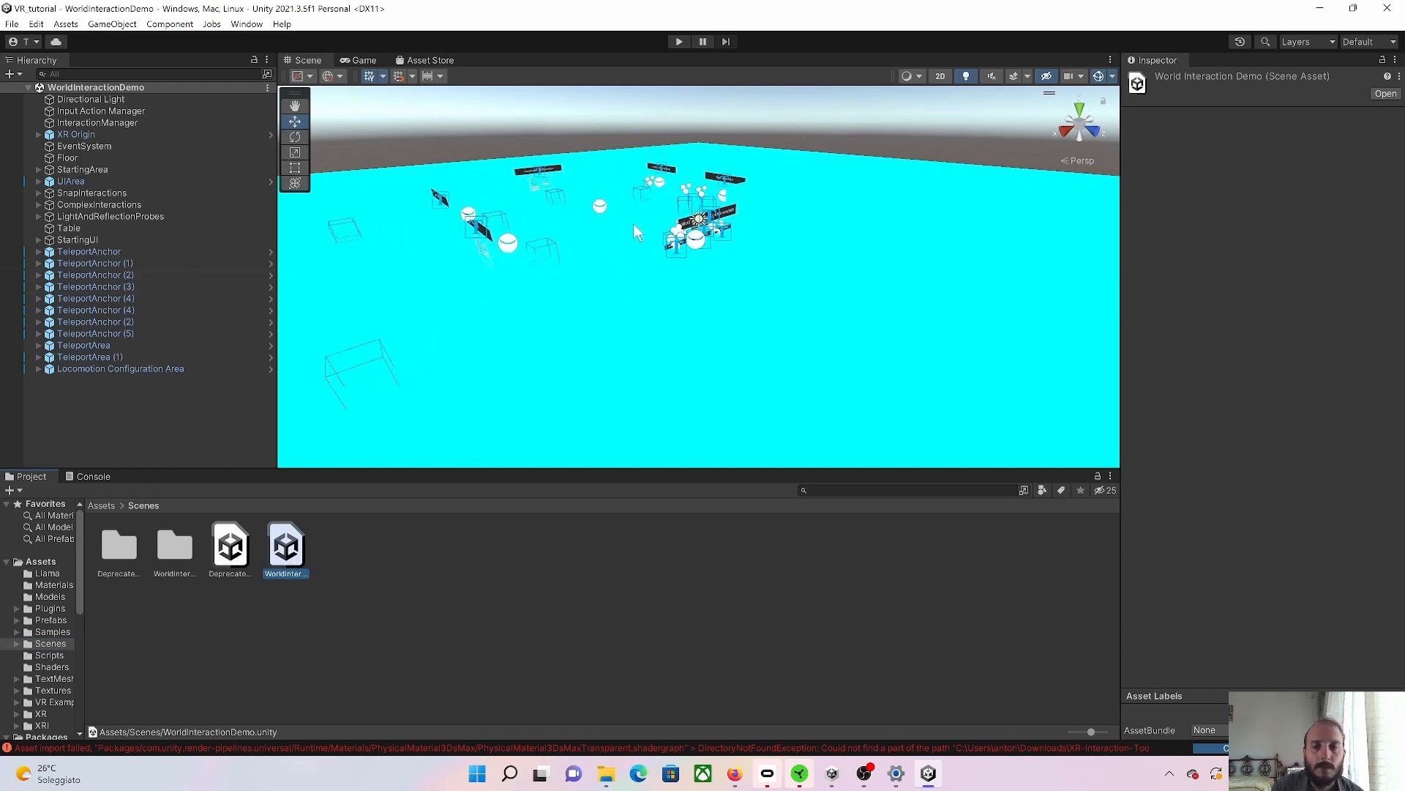
{"action": "scroll", "coordinate": [634, 232], "scroll_direction": "down", "scroll_amount": 10}
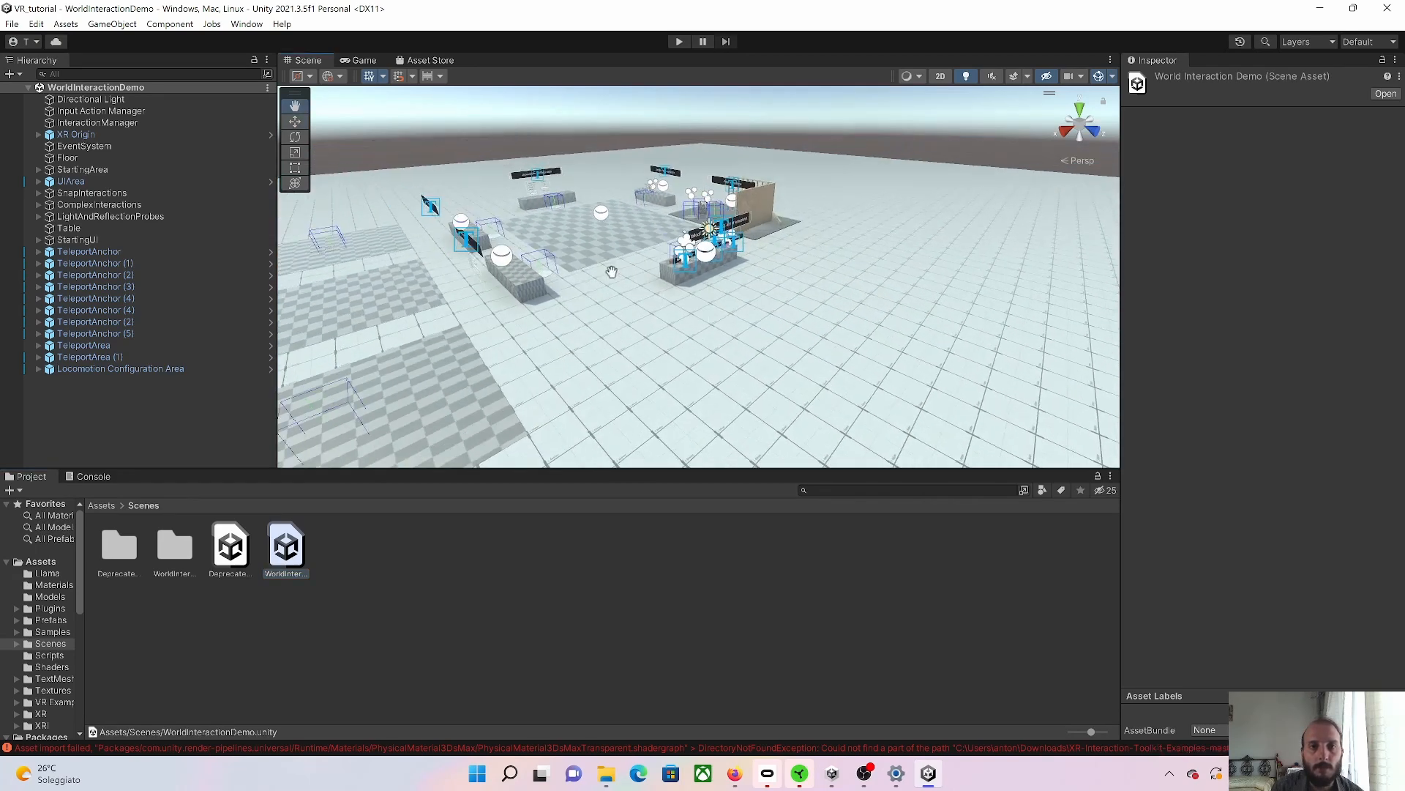
{"action": "scroll", "coordinate": [705, 344], "scroll_direction": "up", "scroll_amount": 6}
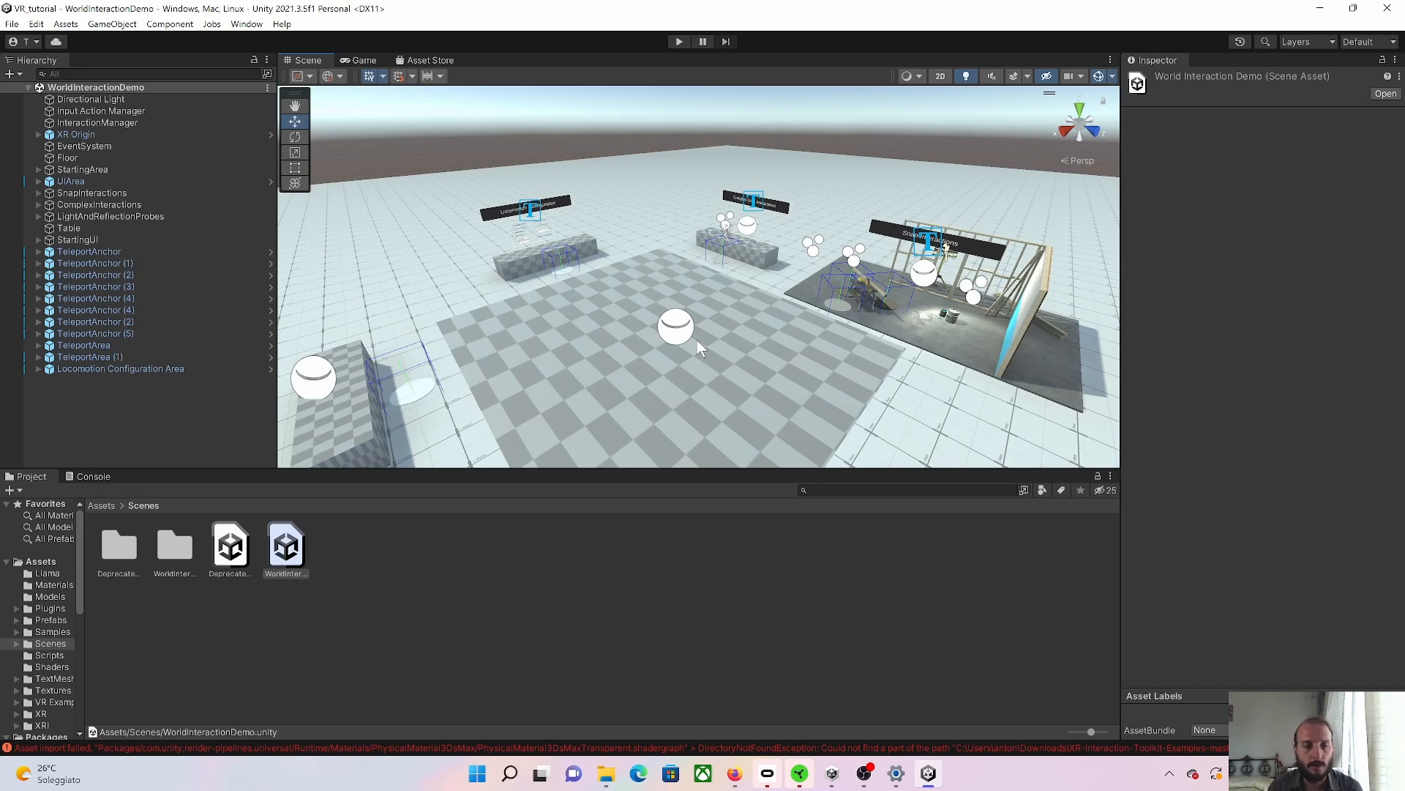
{"action": "scroll", "coordinate": [636, 278], "scroll_direction": "down", "scroll_amount": 4}
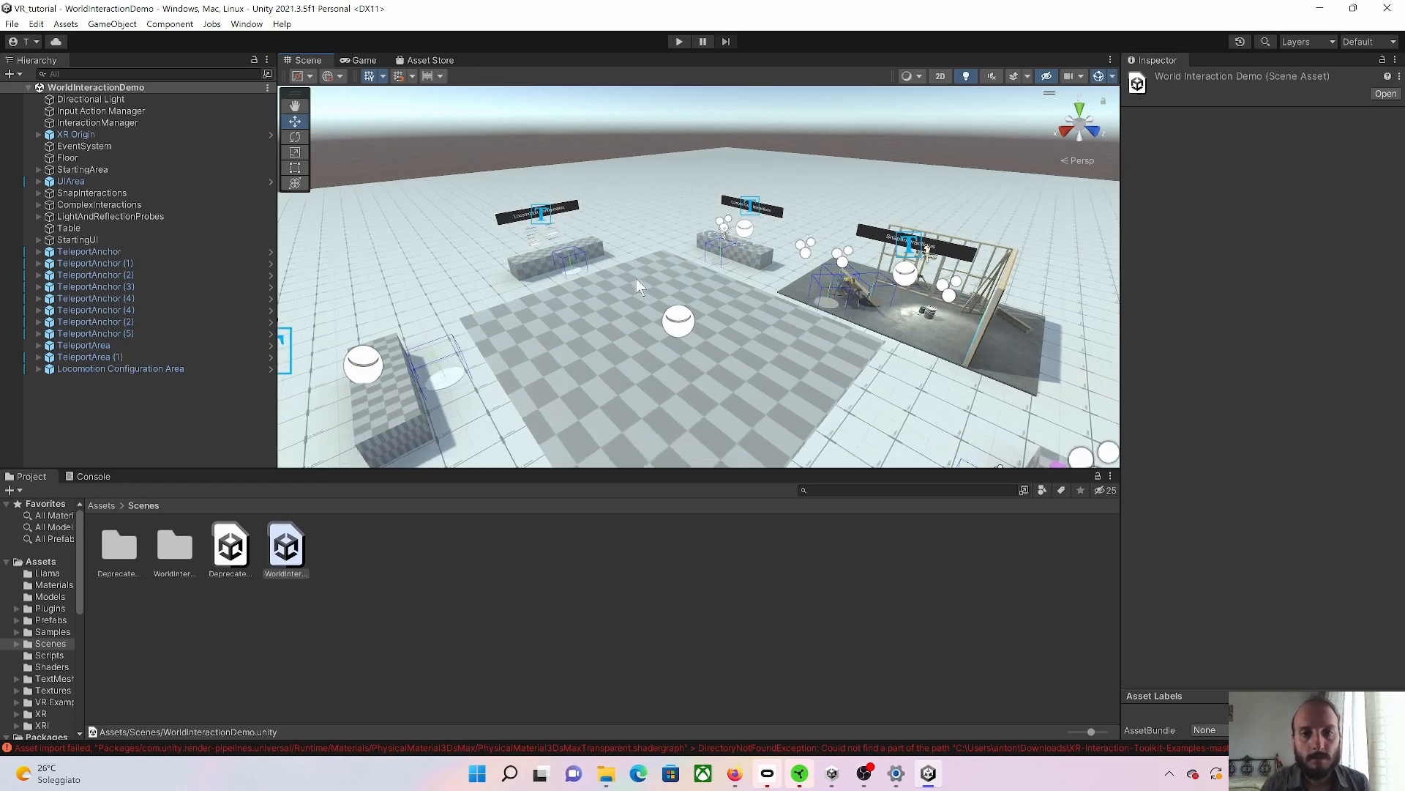
{"action": "left_click", "coordinate": [122, 134]}
{"action": "scroll", "coordinate": [1249, 483], "scroll_direction": "down", "scroll_amount": 3}
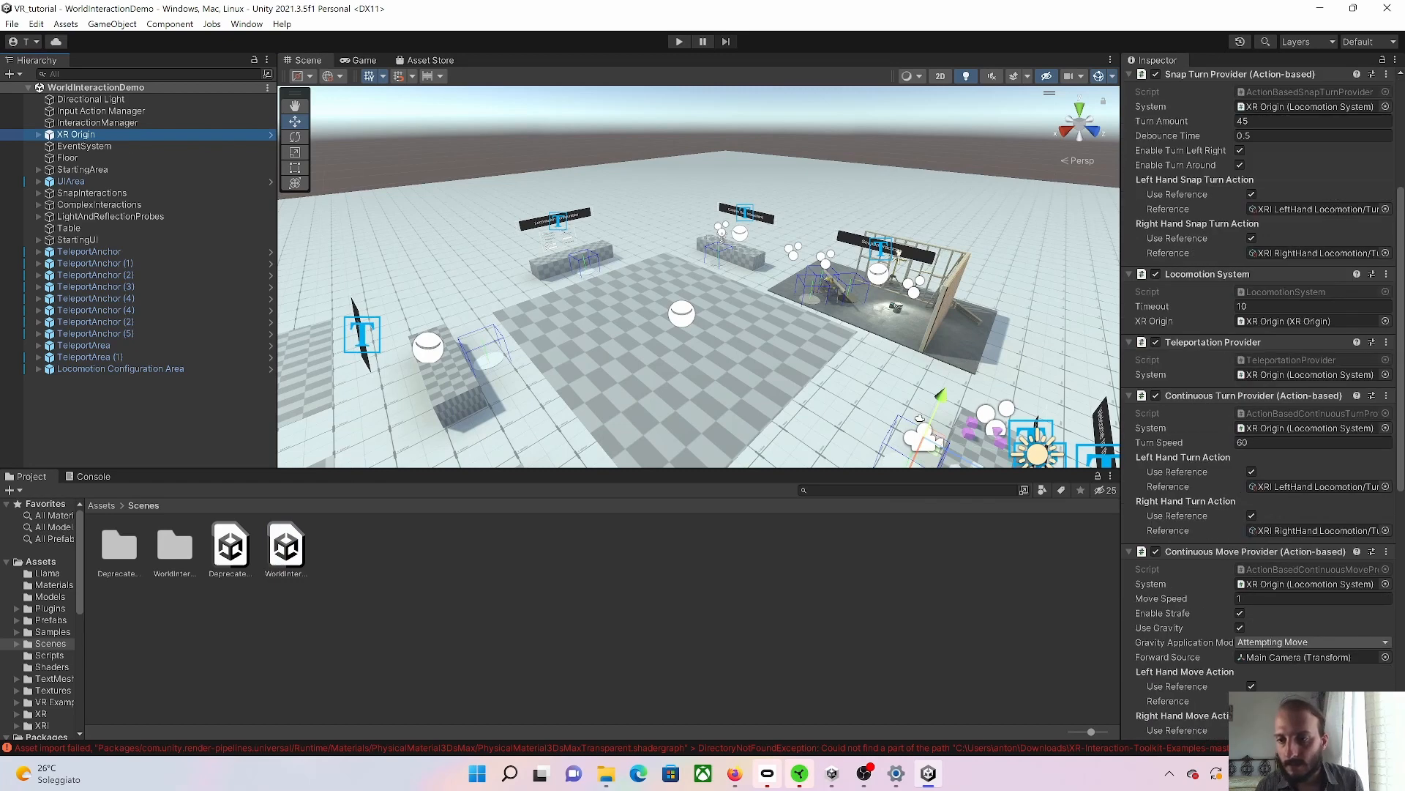
- Expand XR Origin down through CameraOffset and LeftHand, and show the XR Controller settings of LeftBaseController
{"action": "key", "text": "Right"}
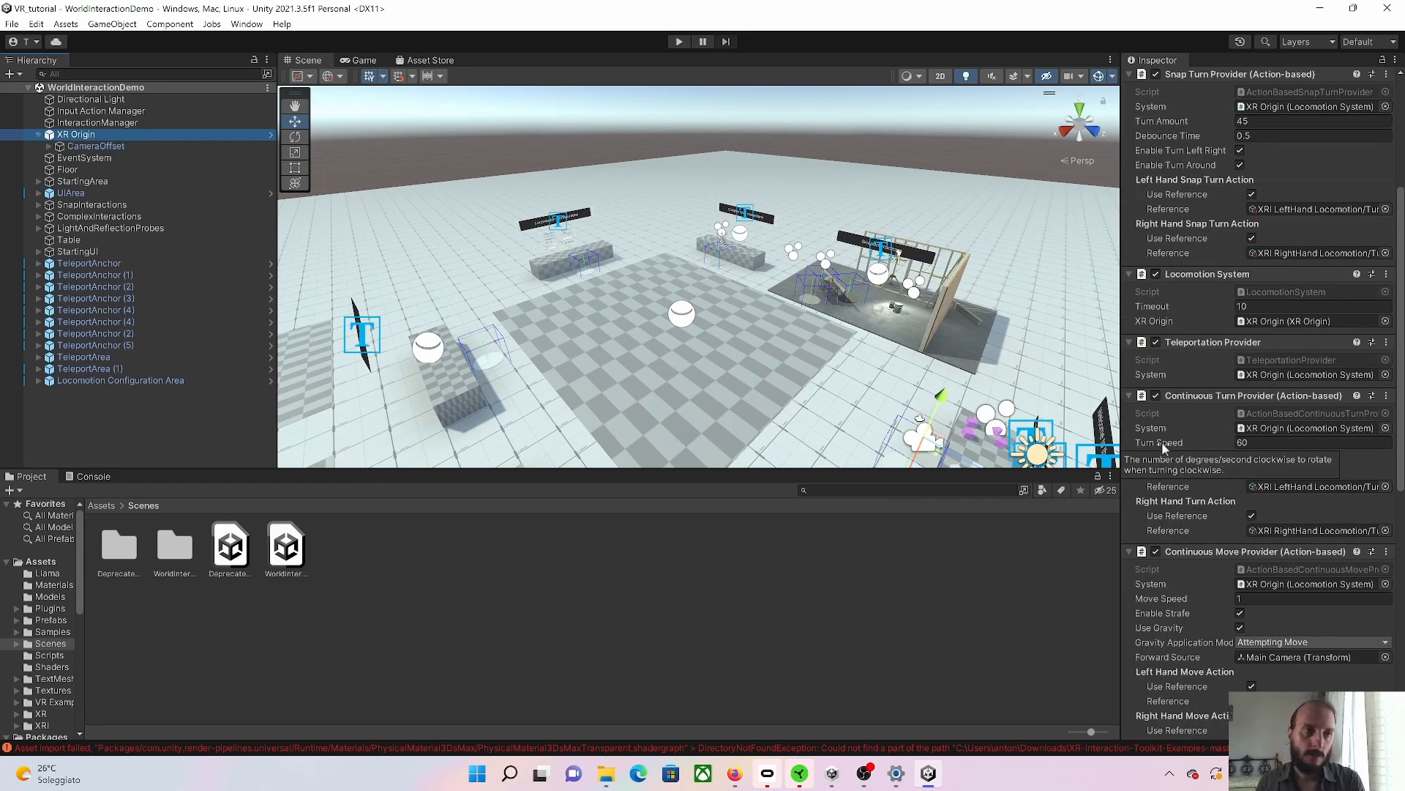
{"action": "key", "text": "Down"}
{"action": "key", "text": "Right"}
{"action": "key", "text": "Down"}
{"action": "key", "text": "Down"}
{"action": "key", "text": "Right"}
{"action": "key", "text": "Down"}
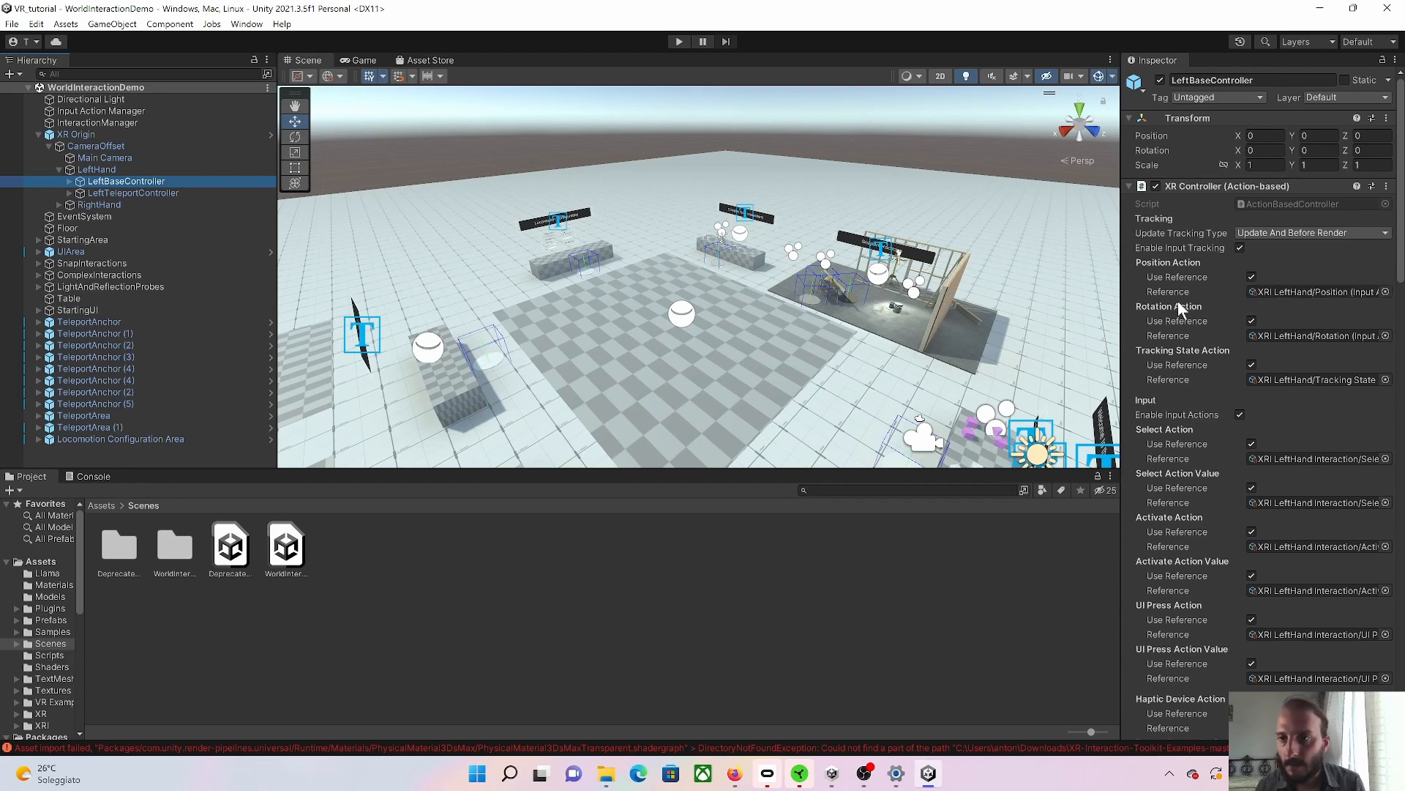
- Locate the controller's Position action reference, review the XRI LeftHand position and rotation actions in XRI Default Input Actions, and close the actions editor
{"action": "left_click", "coordinate": [1271, 292]}
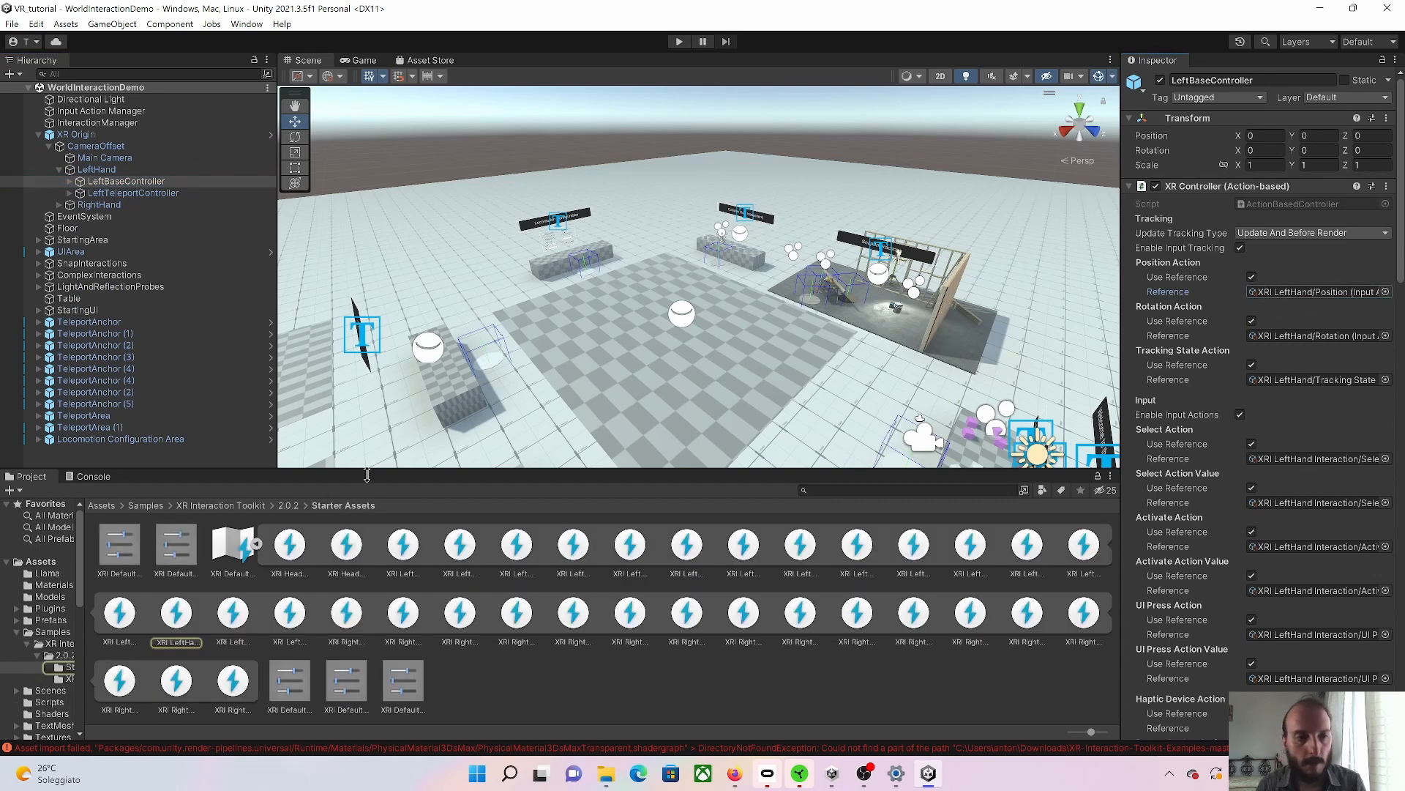
{"action": "double_click", "coordinate": [220, 555]}
{"action": "left_click", "coordinate": [218, 423]}
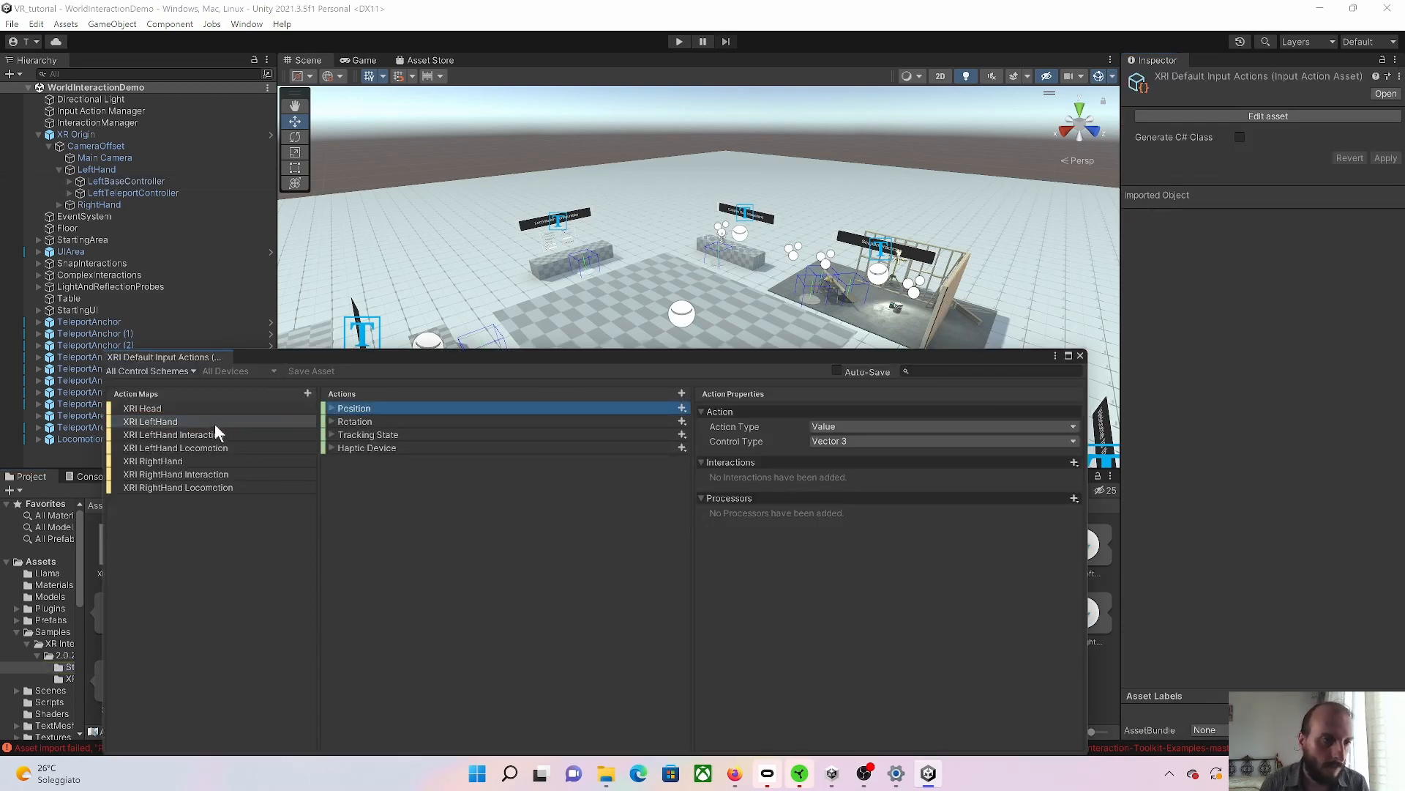
{"action": "left_click", "coordinate": [333, 407]}
{"action": "left_click", "coordinate": [336, 421]}
{"action": "left_click", "coordinate": [1080, 356]}
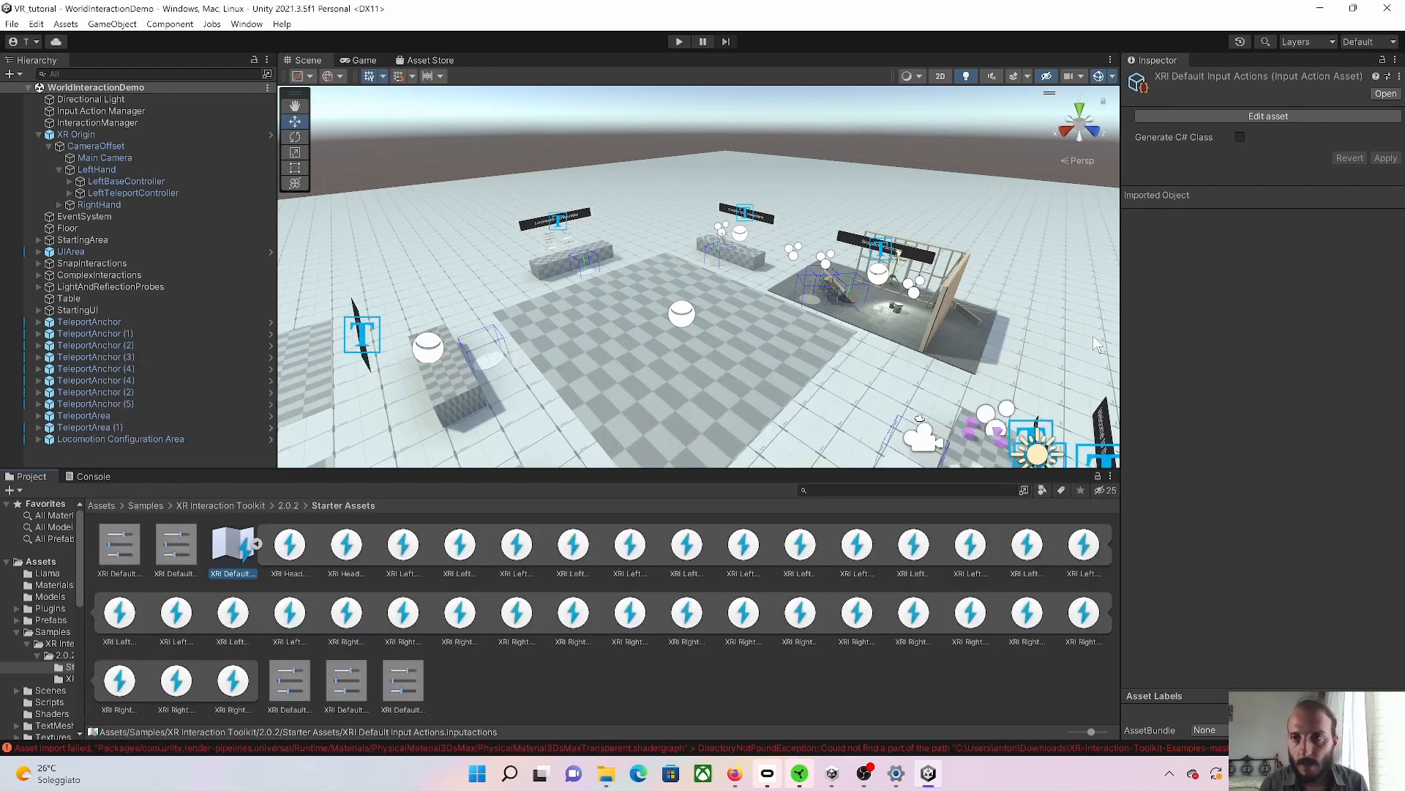
- Collapse XR Origin, and show Starter Assets as a compact list with XRI Default Input Actions collapsed and a wider folder tree
{"action": "left_click", "coordinate": [80, 135]}
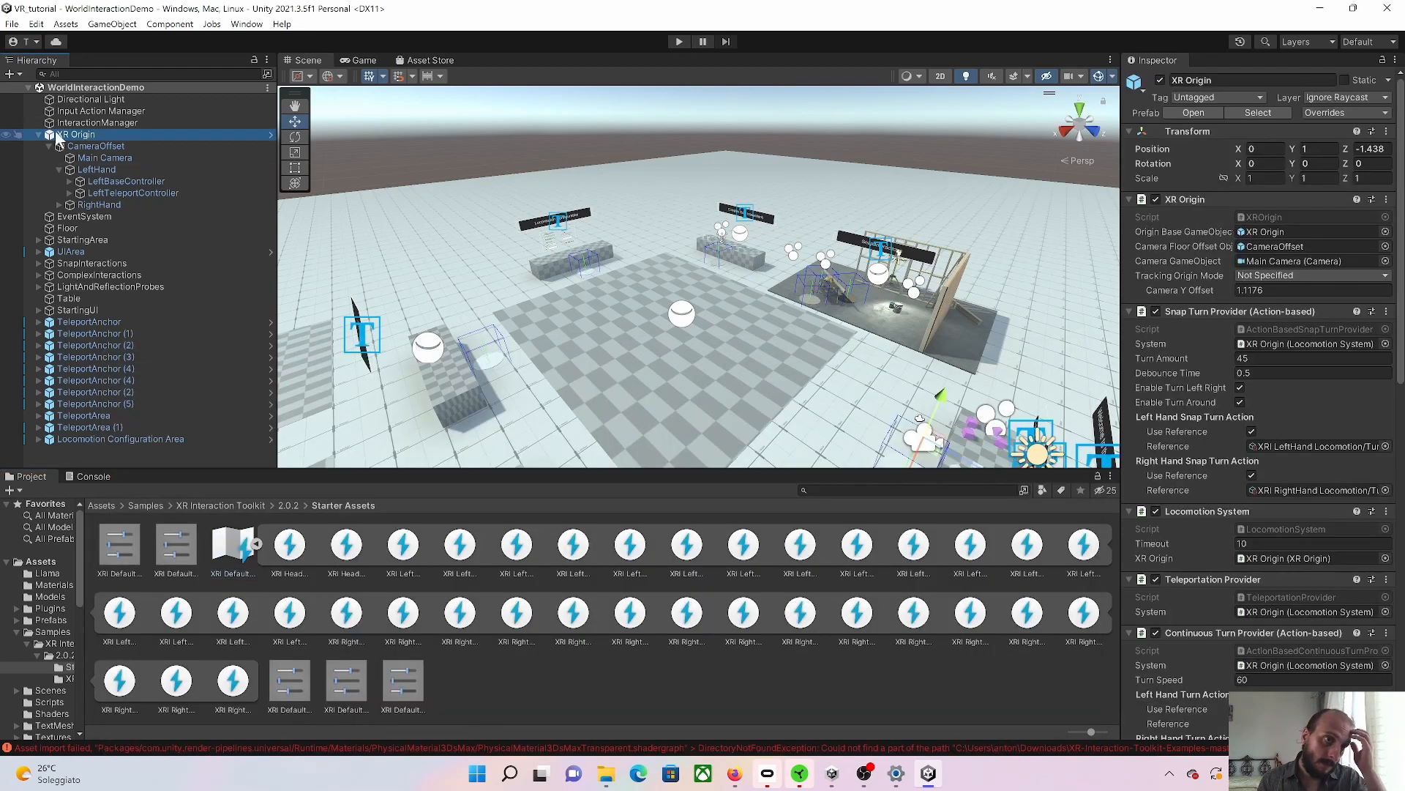
{"action": "left_click", "coordinate": [39, 134]}
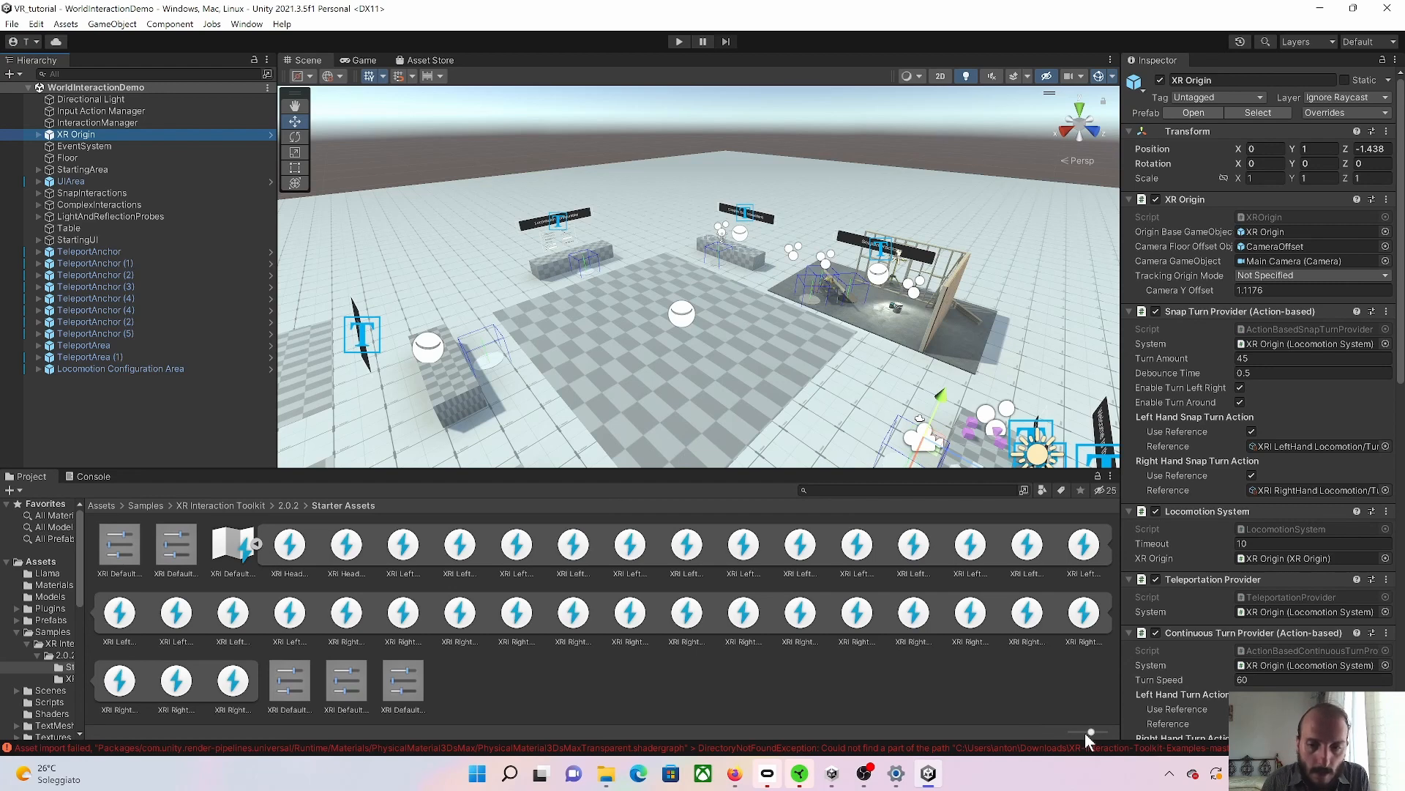
{"action": "left_click_drag", "start_coordinate": [1086, 732], "coordinate": [1066, 732]}
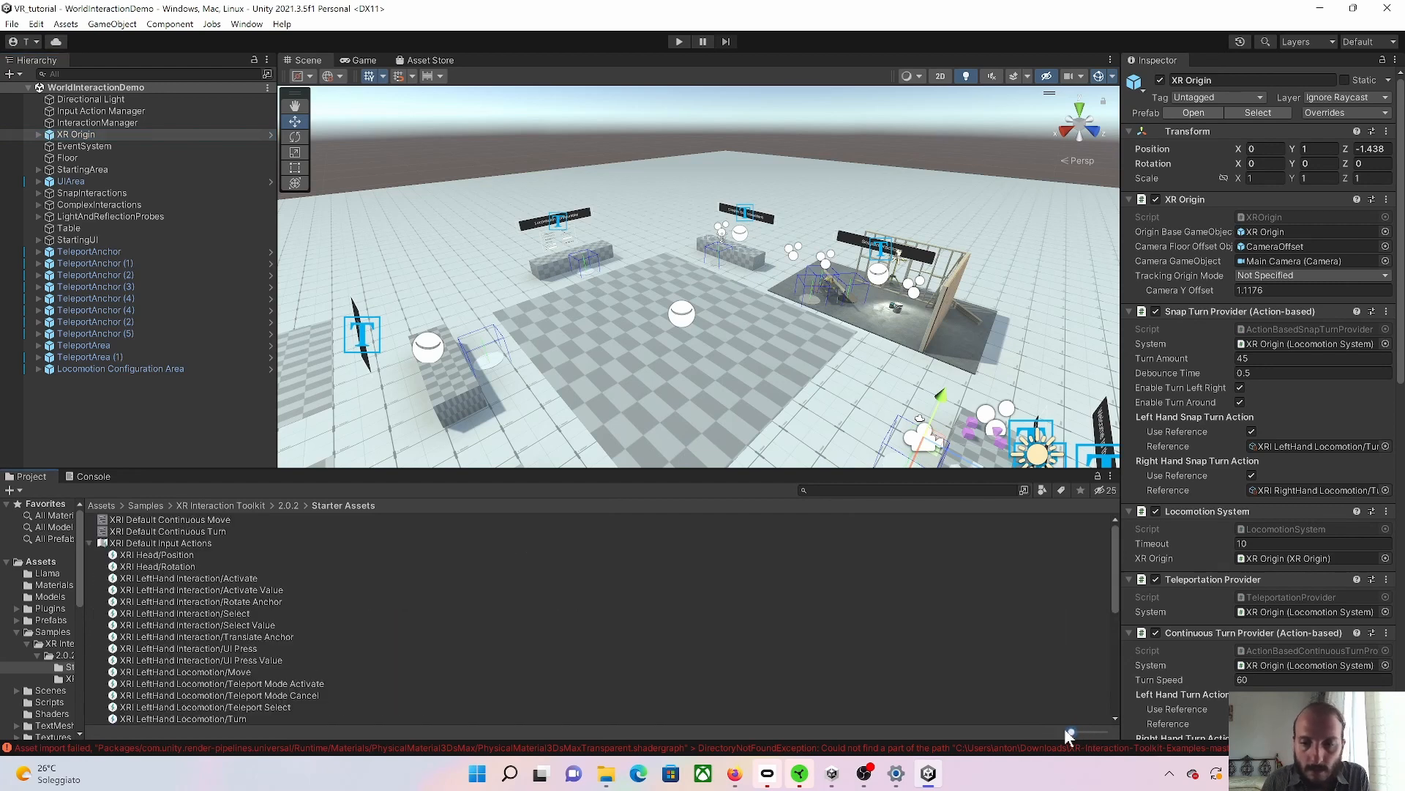
{"action": "left_click", "coordinate": [90, 543]}
{"action": "left_click_drag", "start_coordinate": [84, 546], "coordinate": [153, 546]}
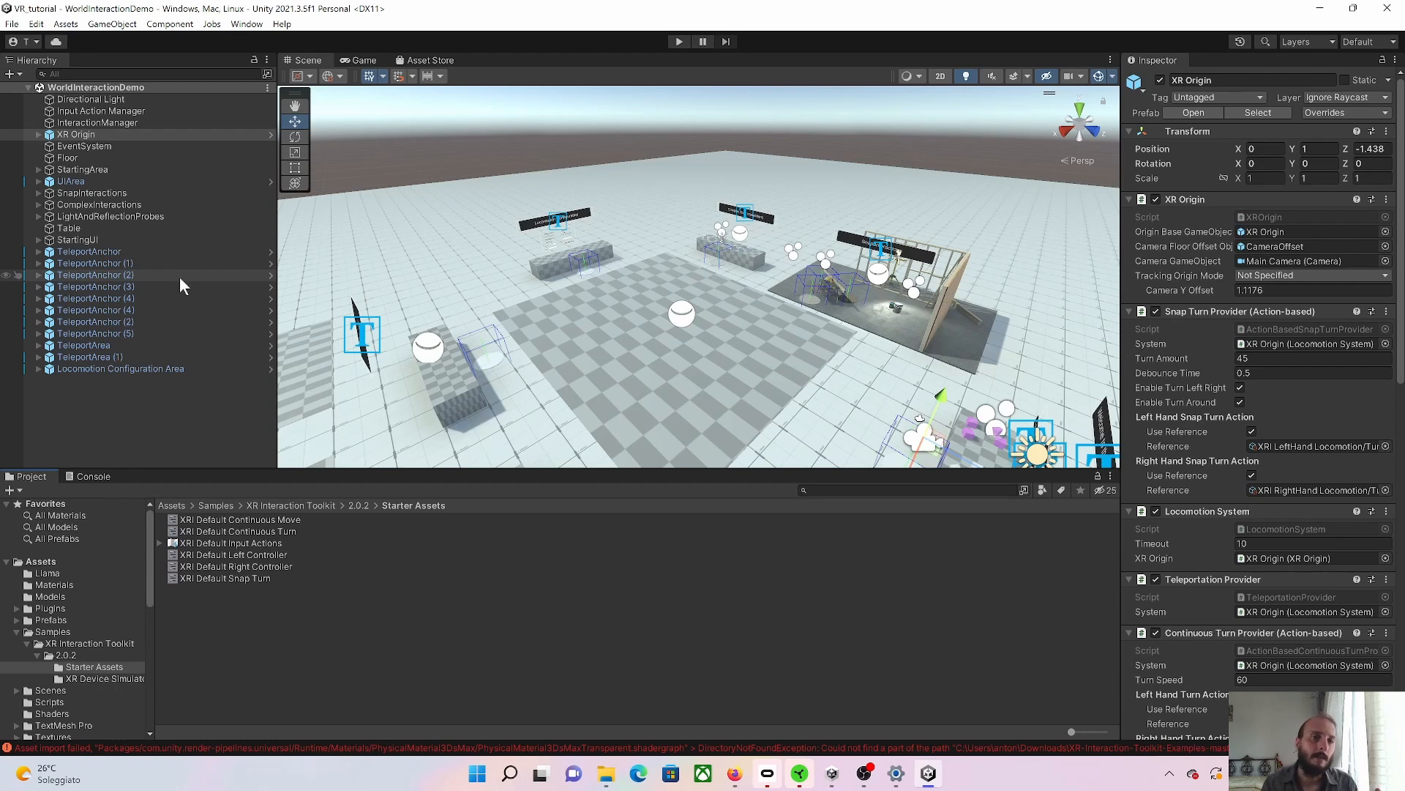
- Open the build settings and check the WorldInteractionDemo entry among the scenes in the build
{"action": "left_click", "coordinate": [12, 24]}
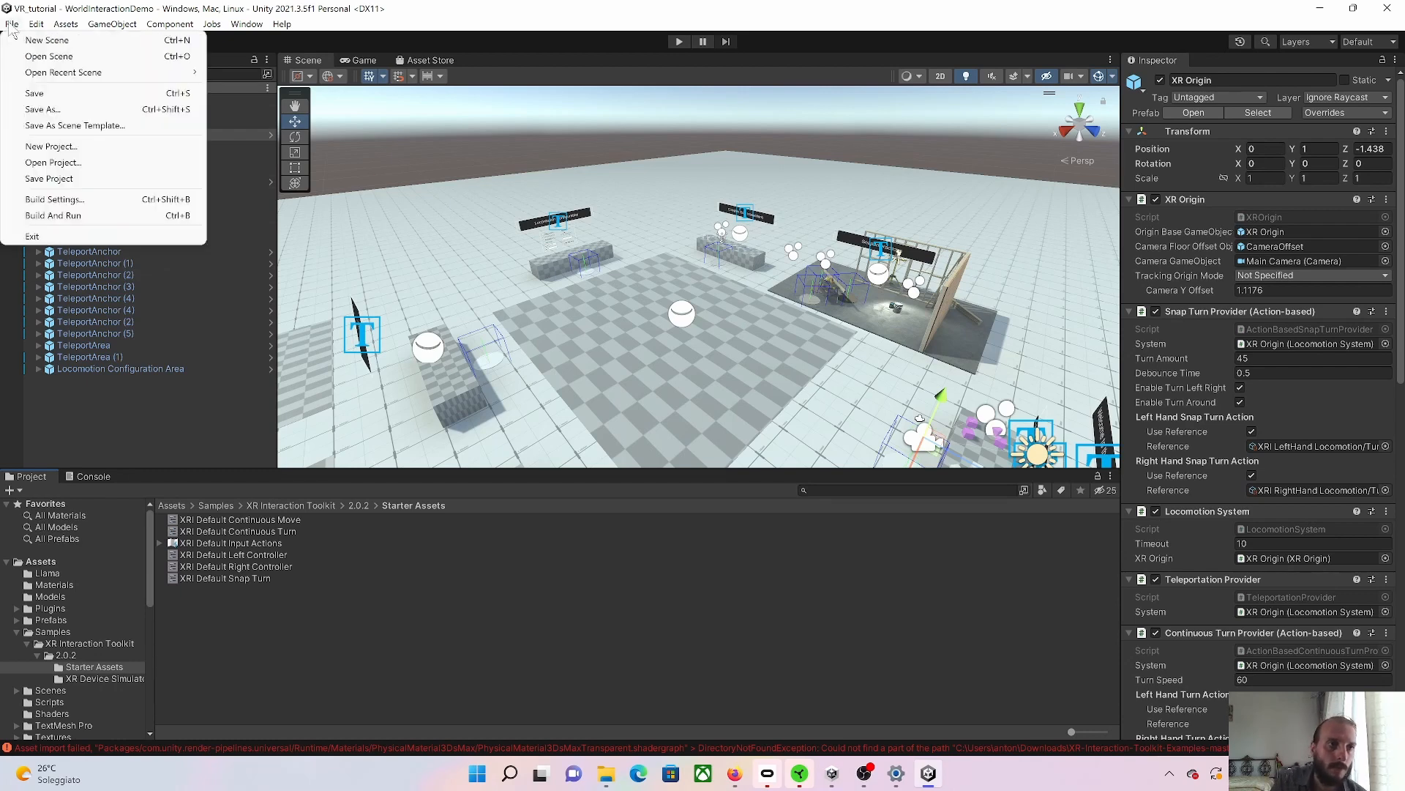
{"action": "left_click", "coordinate": [106, 202]}
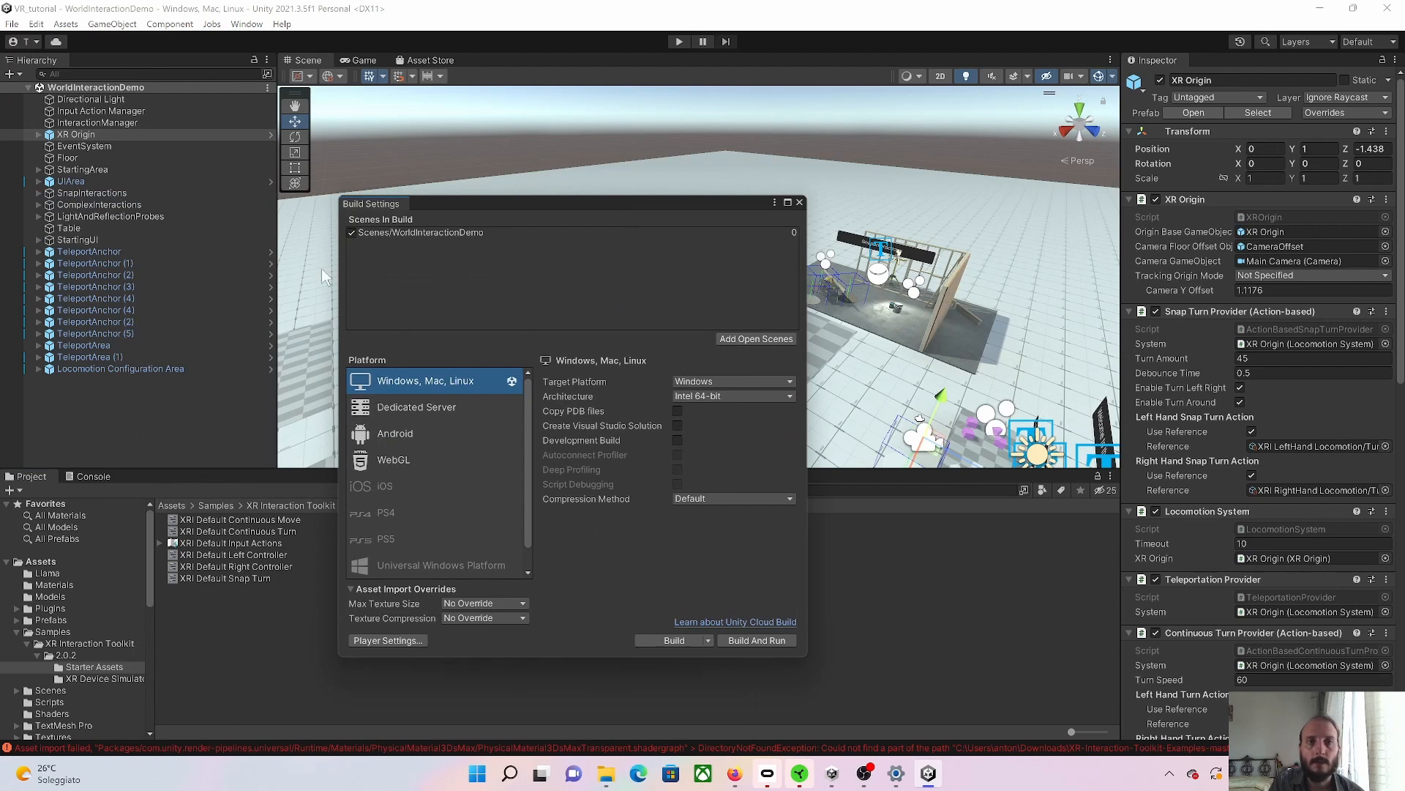
{"action": "left_click", "coordinate": [442, 233]}
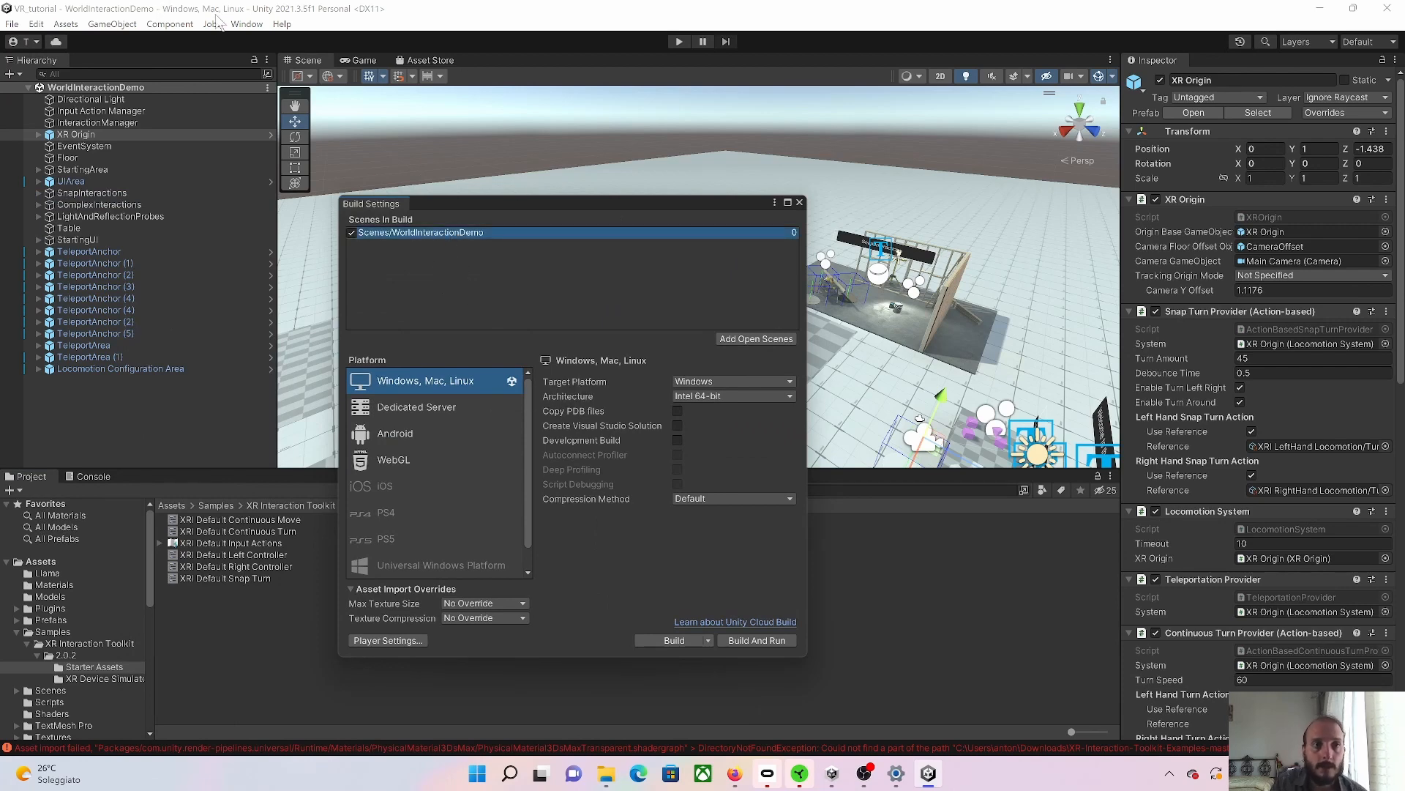
- Check the installed versions of XR Interaction Toolkit and XR Plugin Management in the Package Manager, and close it
{"action": "left_click", "coordinate": [241, 24]}
{"action": "left_click", "coordinate": [271, 139]}
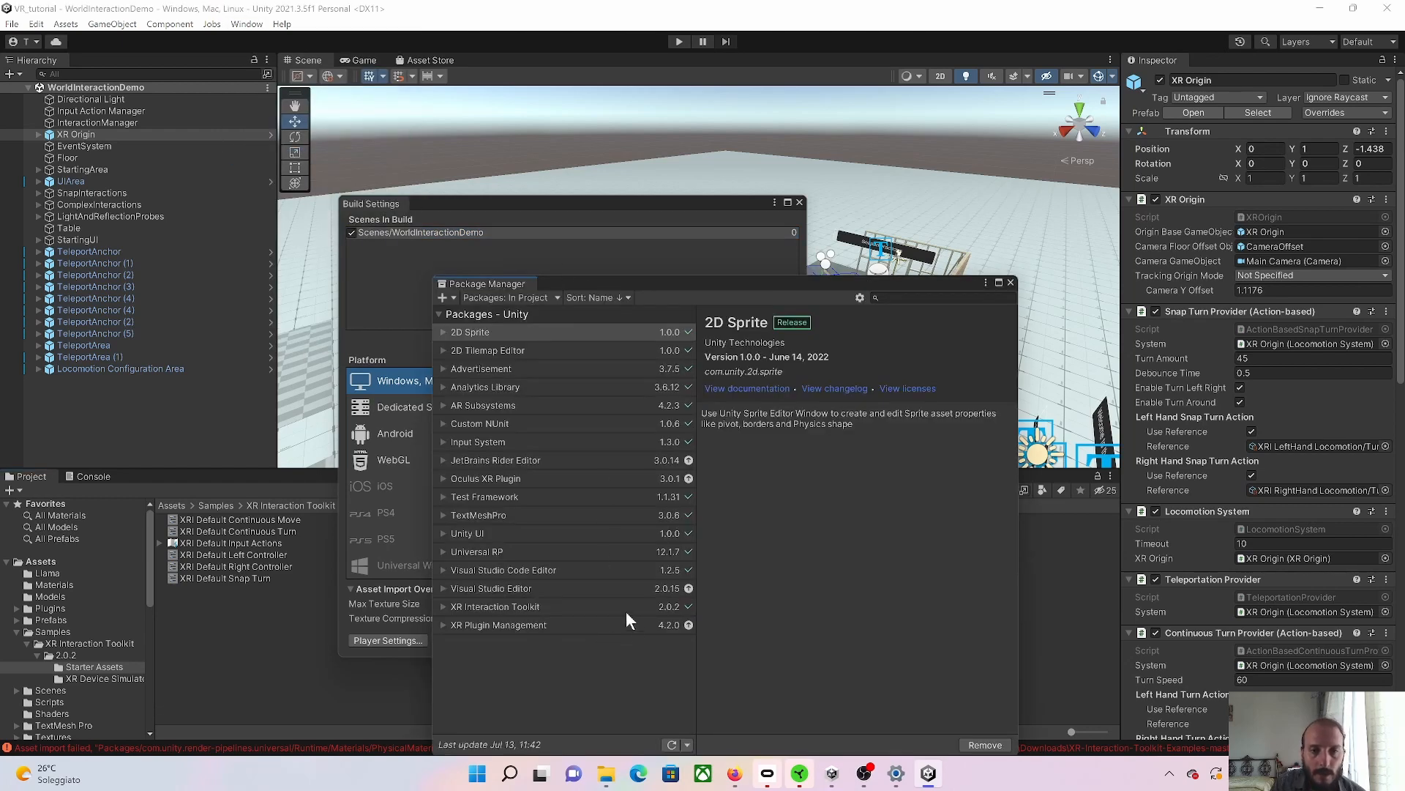
{"action": "left_click", "coordinate": [442, 612]}
{"action": "left_click", "coordinate": [444, 608]}
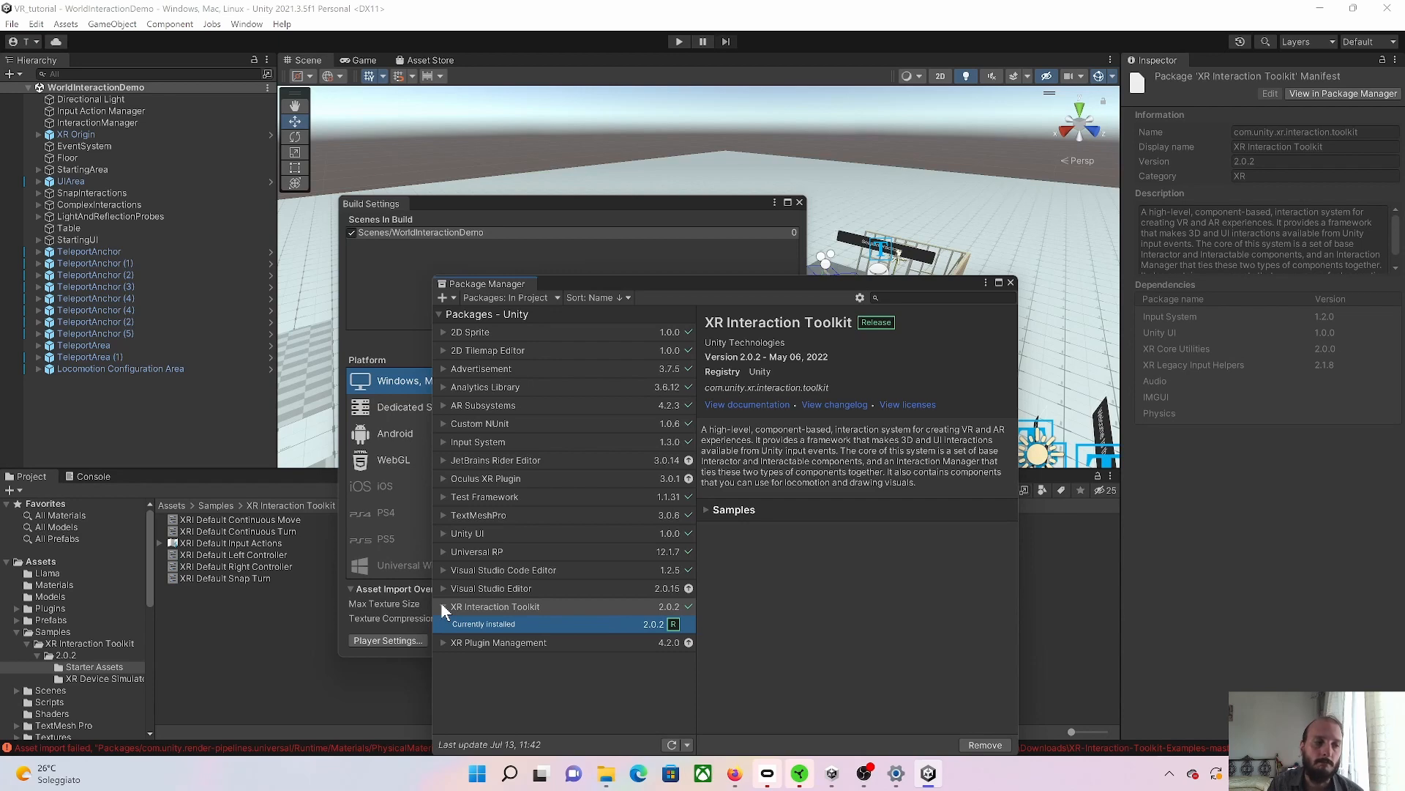
{"action": "left_click", "coordinate": [443, 607]}
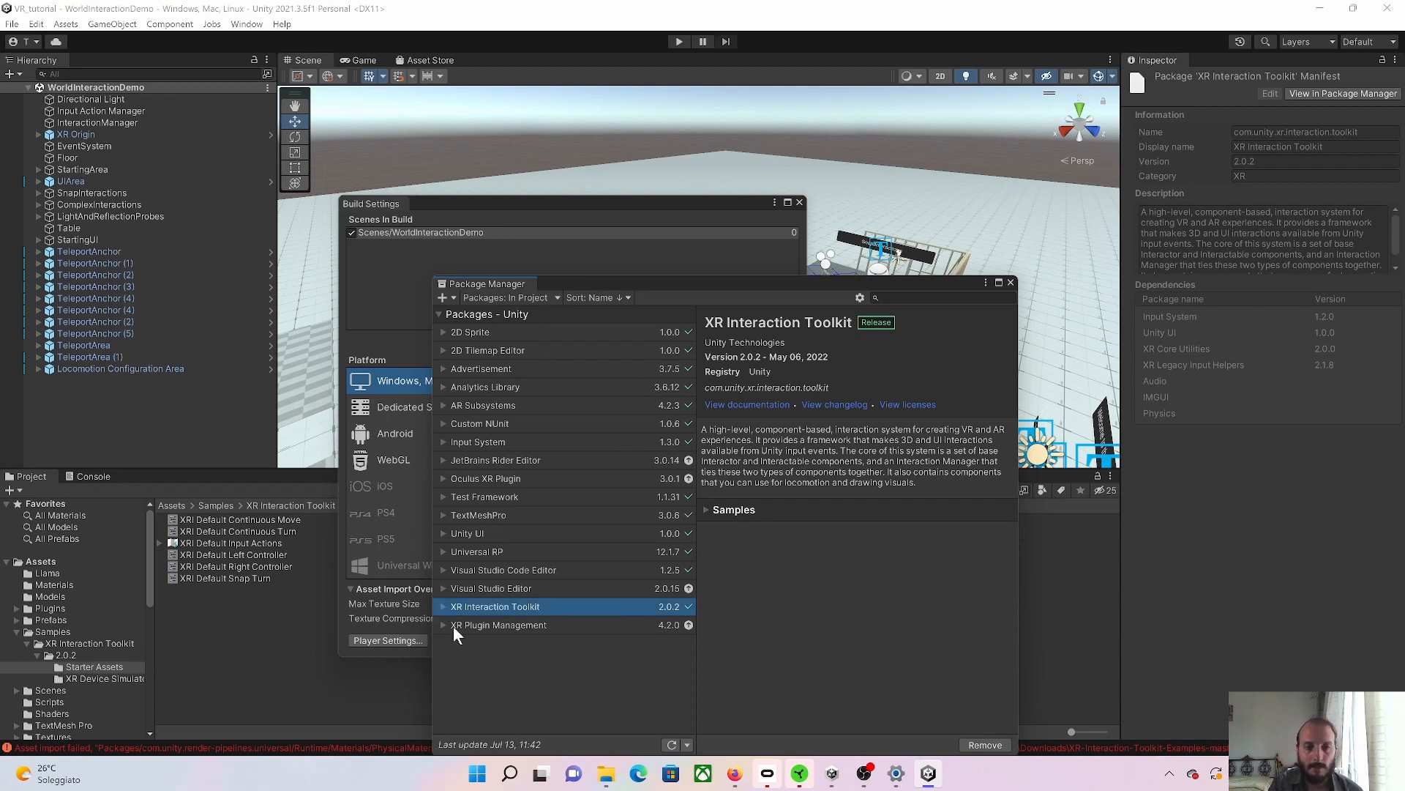
{"action": "left_click", "coordinate": [444, 625]}
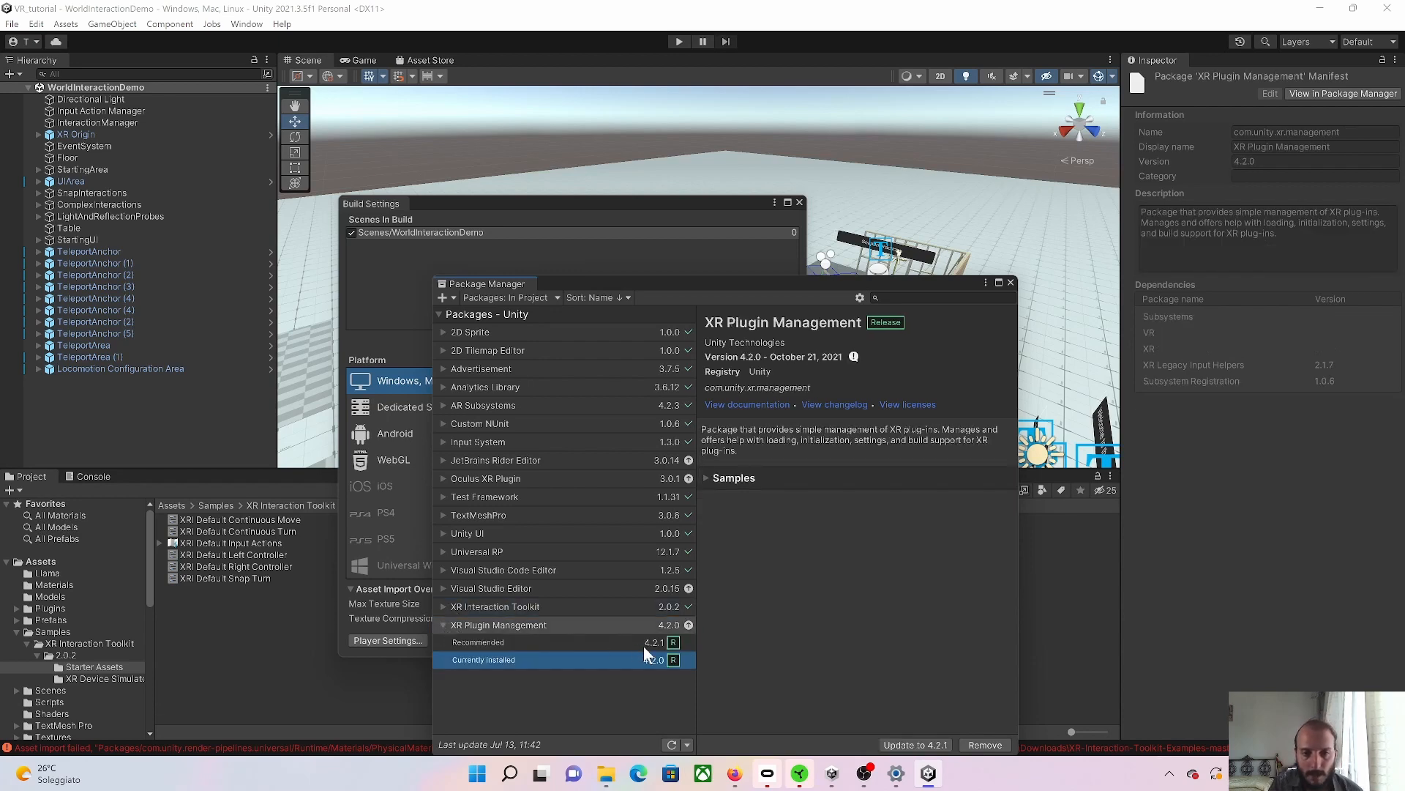
{"action": "left_click", "coordinate": [443, 623]}
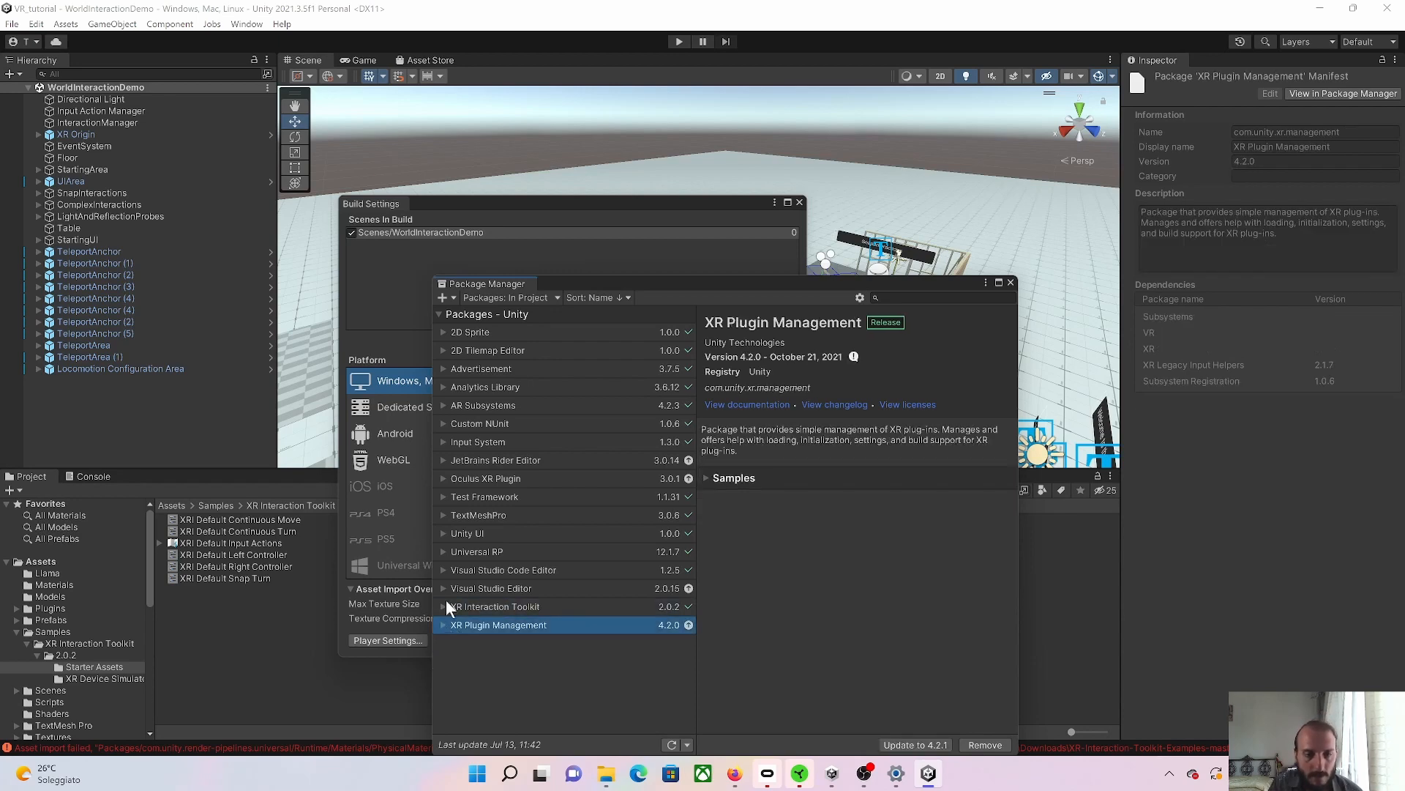
{"action": "left_click", "coordinate": [1010, 284]}
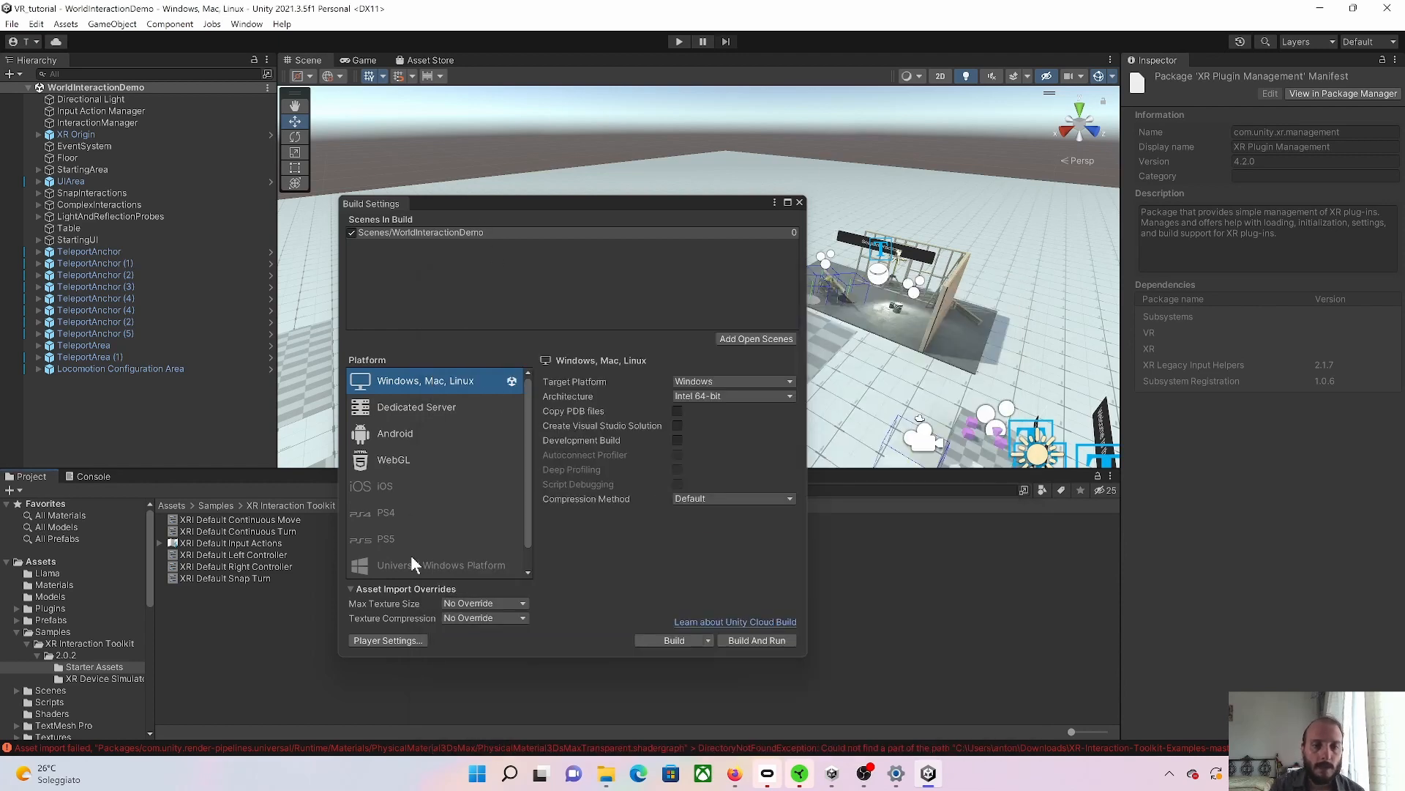
- Open XR Plug-in Management in the project settings and replace the Oculus desktop plug-in provider with OpenXR
{"action": "left_click", "coordinate": [388, 640]}
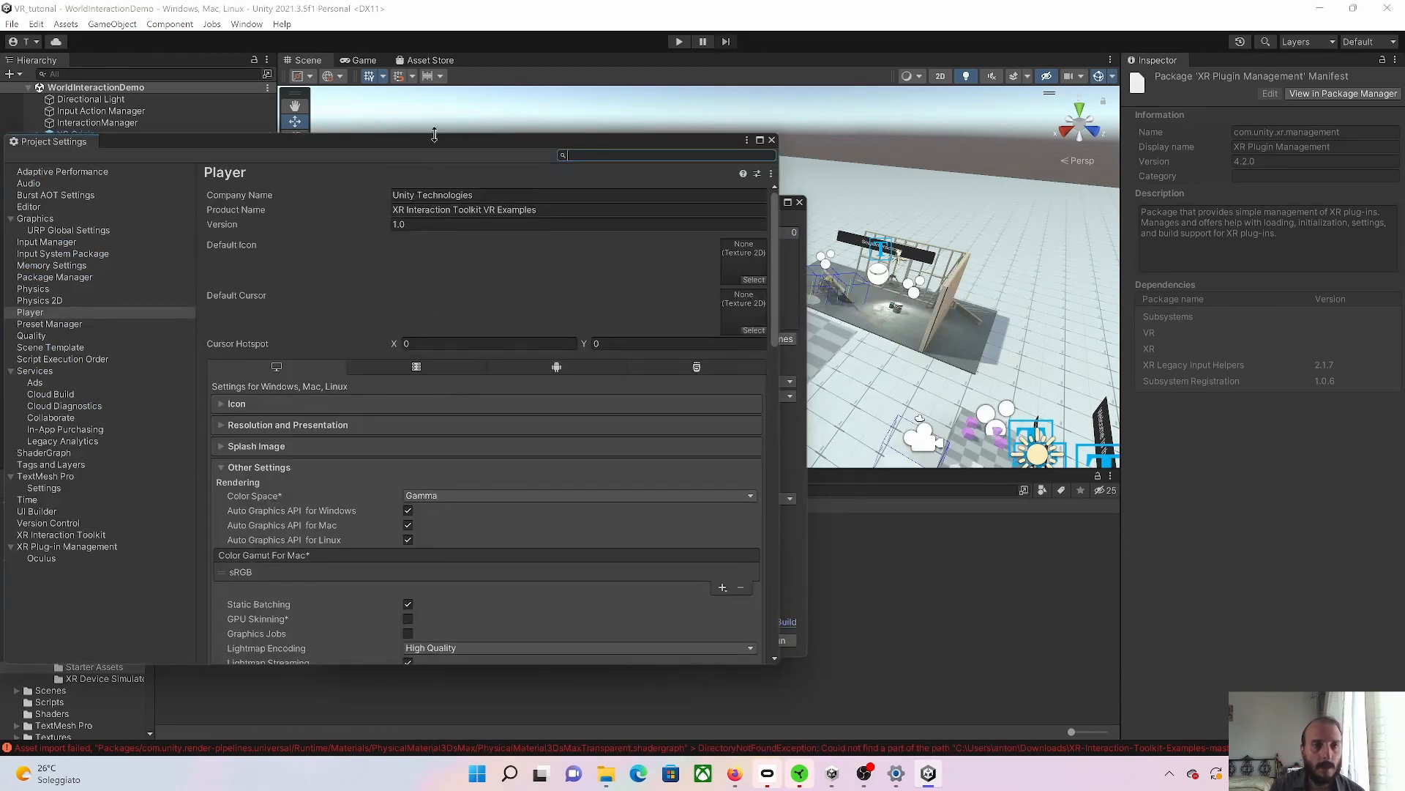
{"action": "left_click_drag", "start_coordinate": [453, 148], "coordinate": [597, 101]}
{"action": "left_click", "coordinate": [230, 498]}
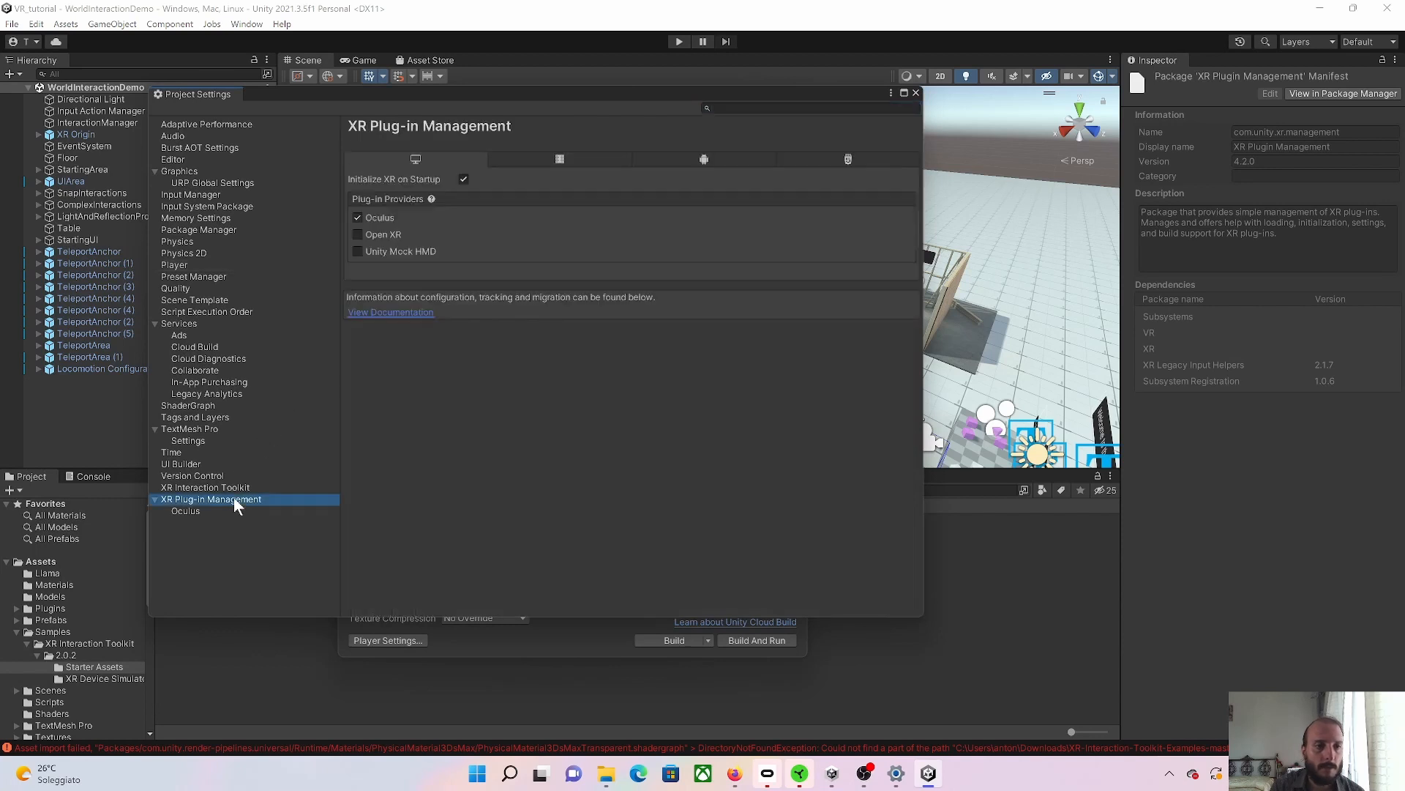
{"action": "left_click", "coordinate": [358, 218]}
{"action": "left_click", "coordinate": [357, 235]}
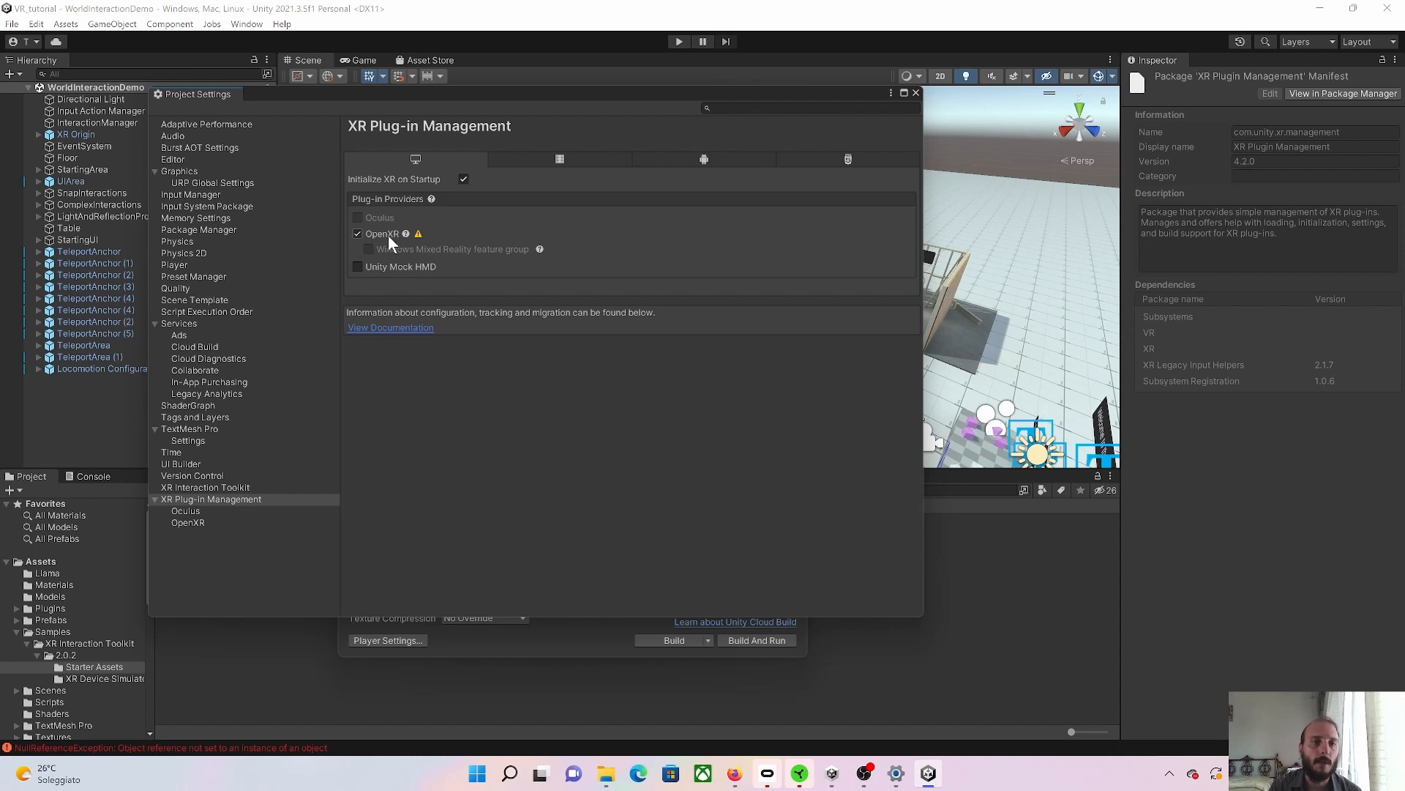
- Add the Oculus Touch Controller Profile to OpenXR's desktop interaction profiles, and return to the XR Plug-in Management settings
{"action": "left_click", "coordinate": [753, 157]}
{"action": "left_click", "coordinate": [409, 158]}
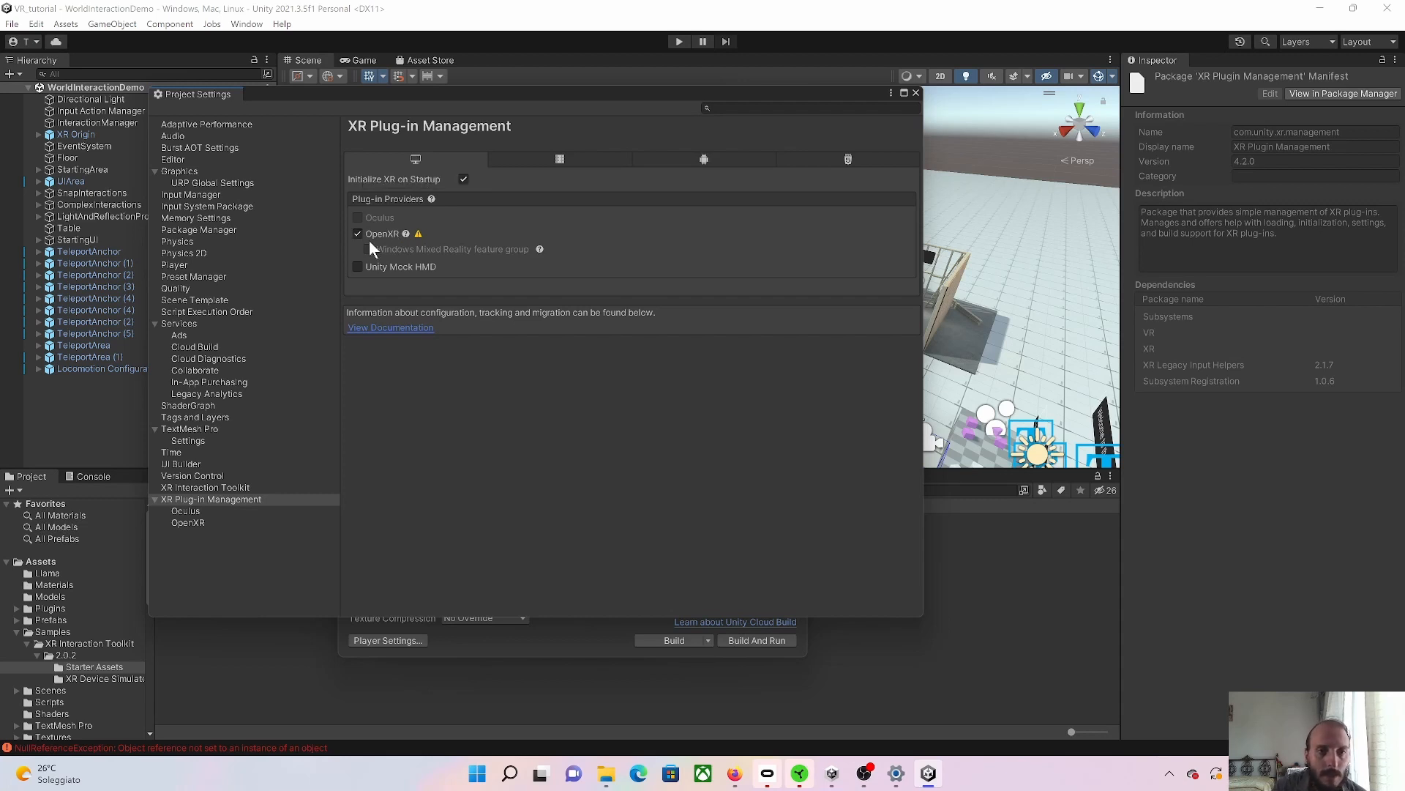
{"action": "mouse_move", "coordinate": [421, 236]}
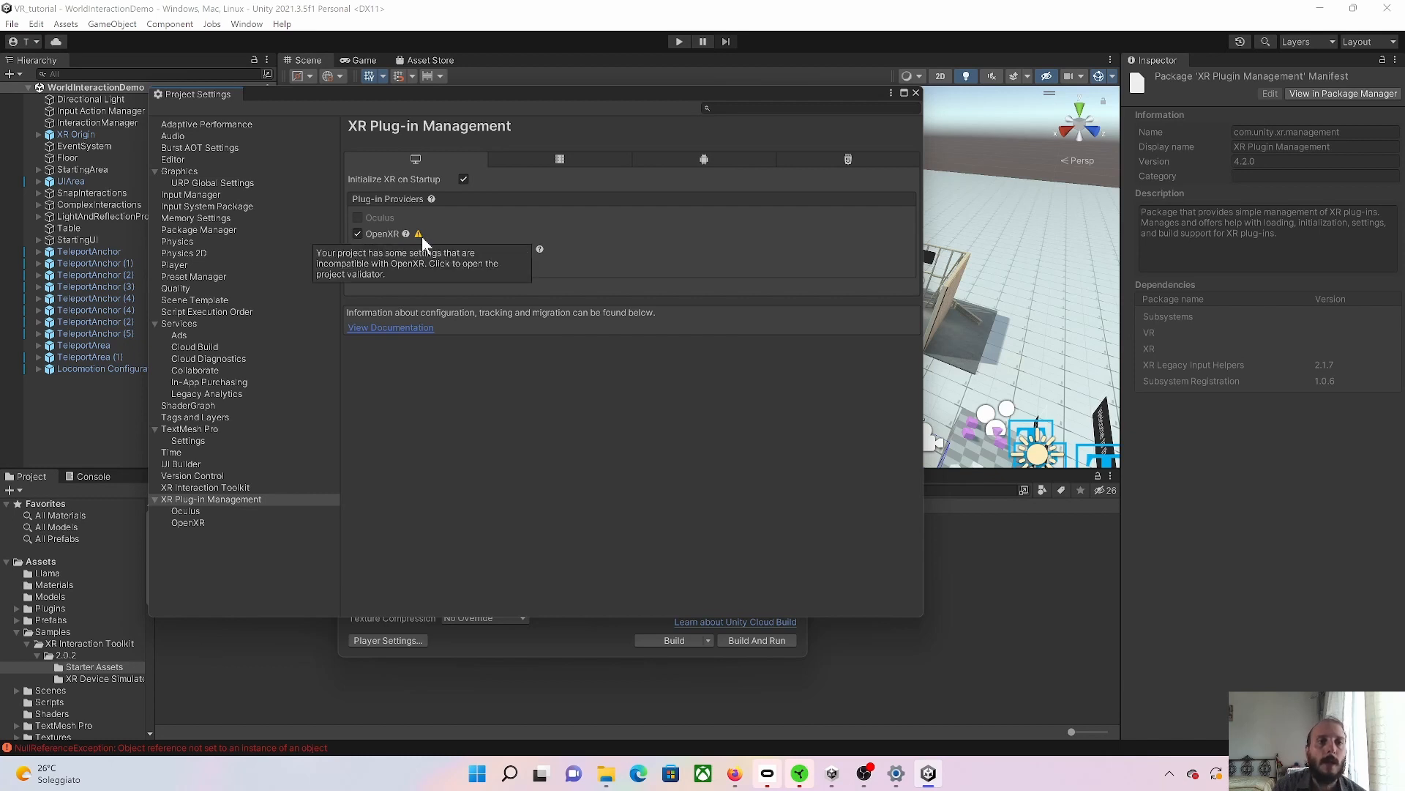
{"action": "left_click", "coordinate": [237, 521]}
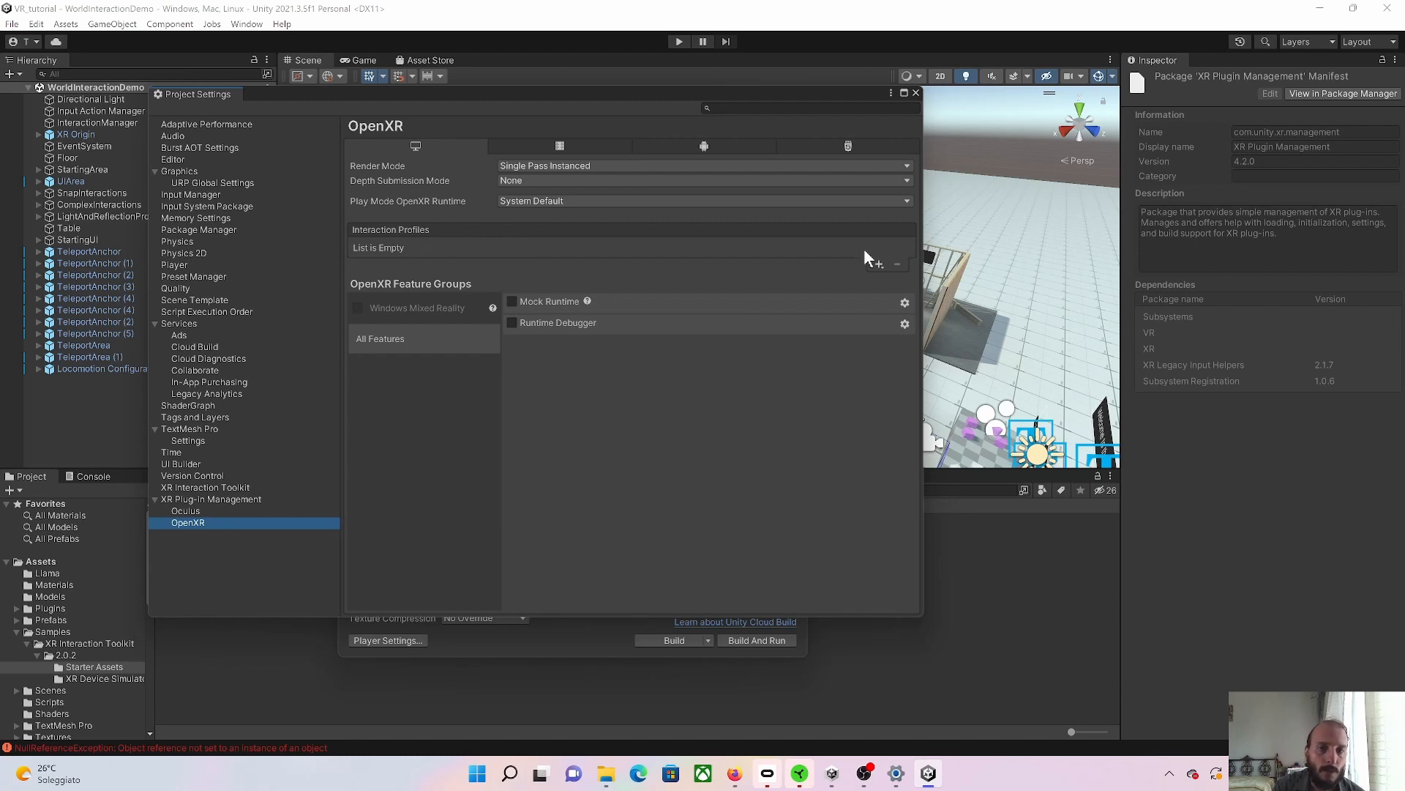
{"action": "left_click", "coordinate": [883, 265]}
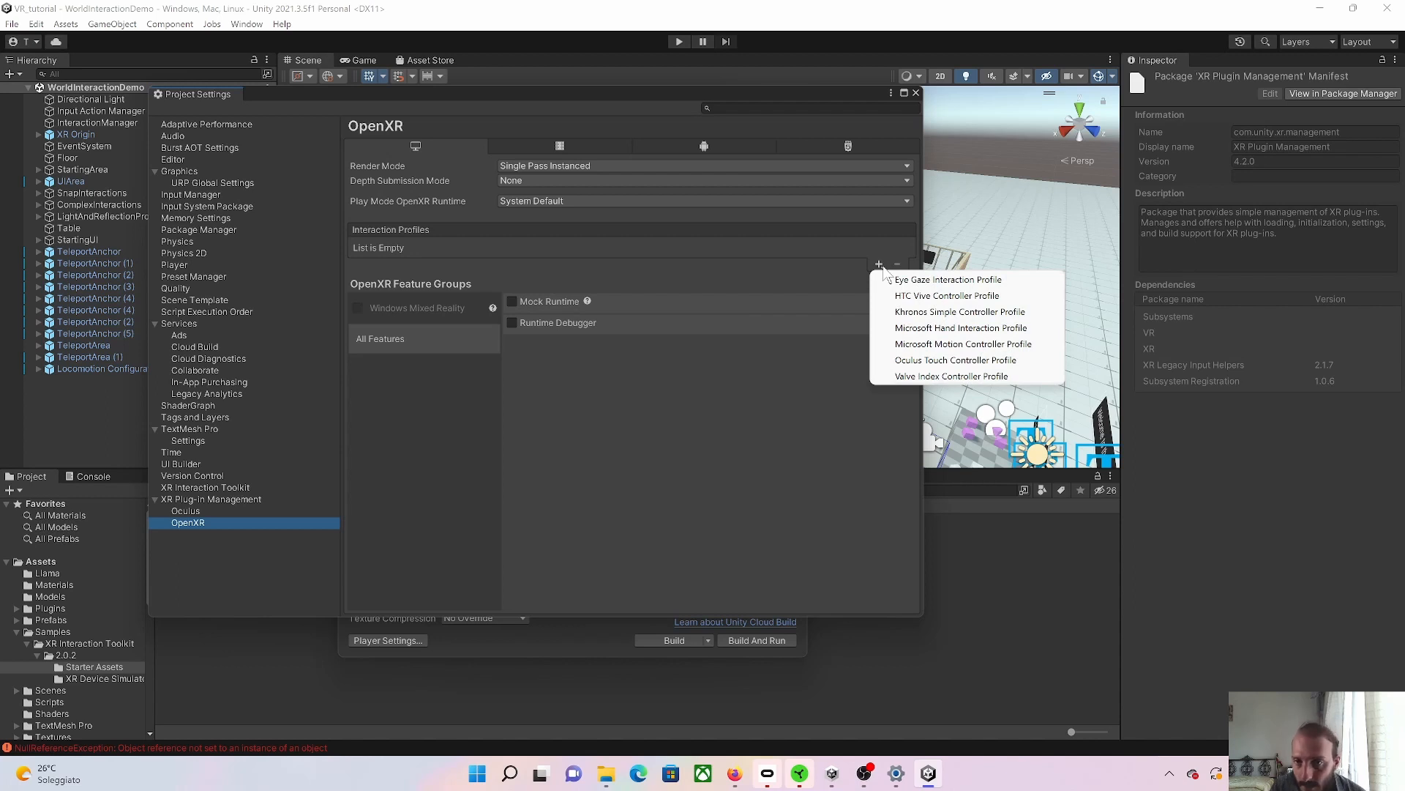
{"action": "left_click", "coordinate": [951, 360]}
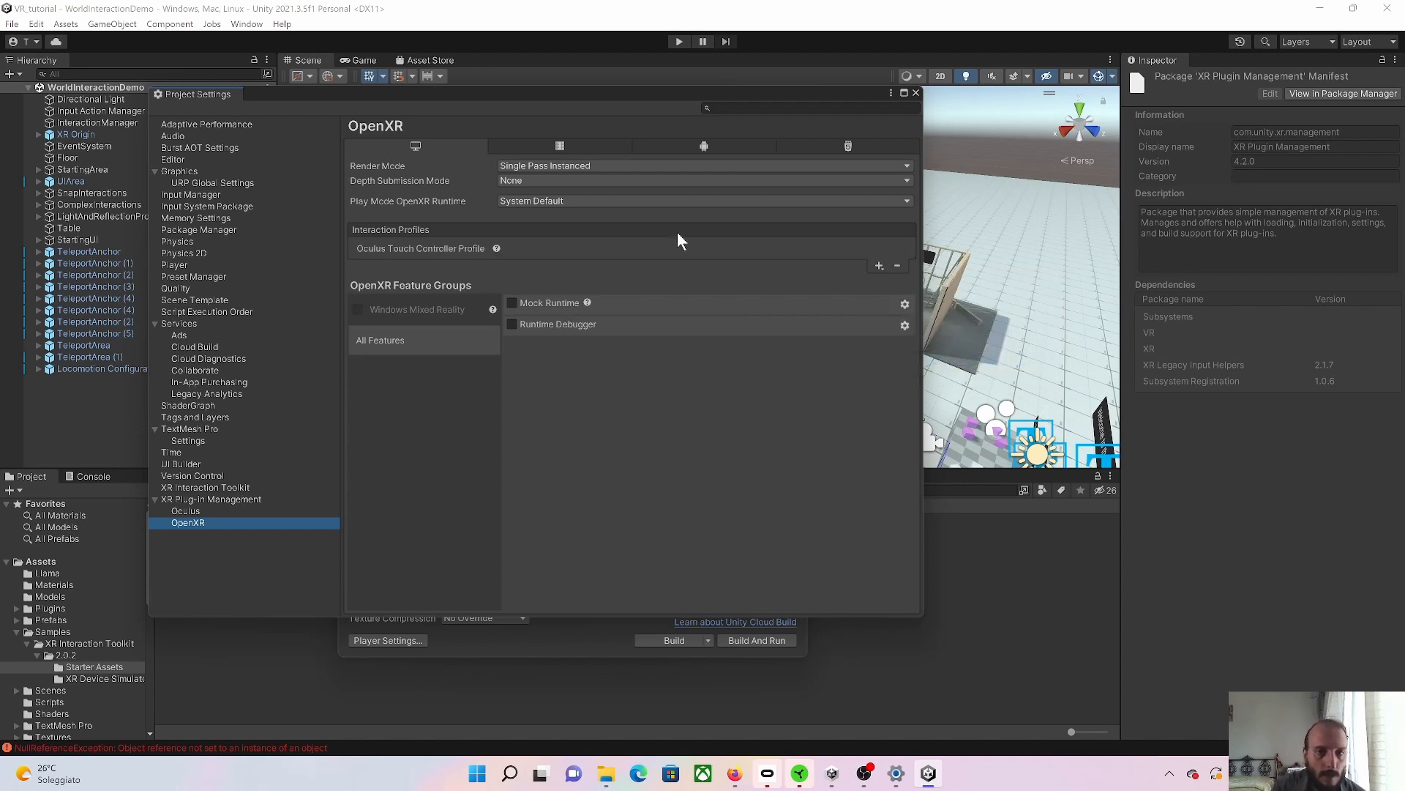
{"action": "left_click", "coordinate": [253, 498]}
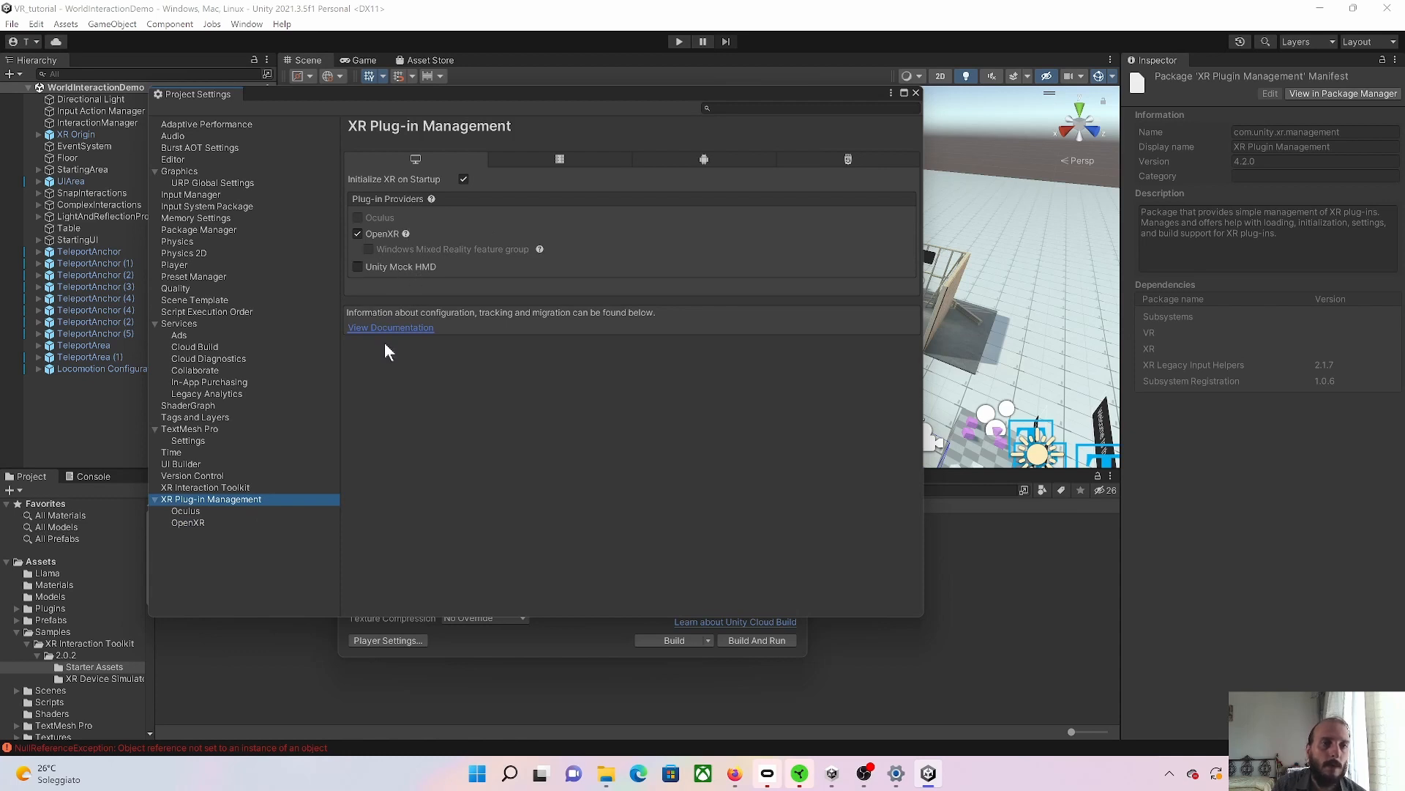
{"action": "left_click", "coordinate": [230, 521]}
{"action": "left_click", "coordinate": [241, 499]}
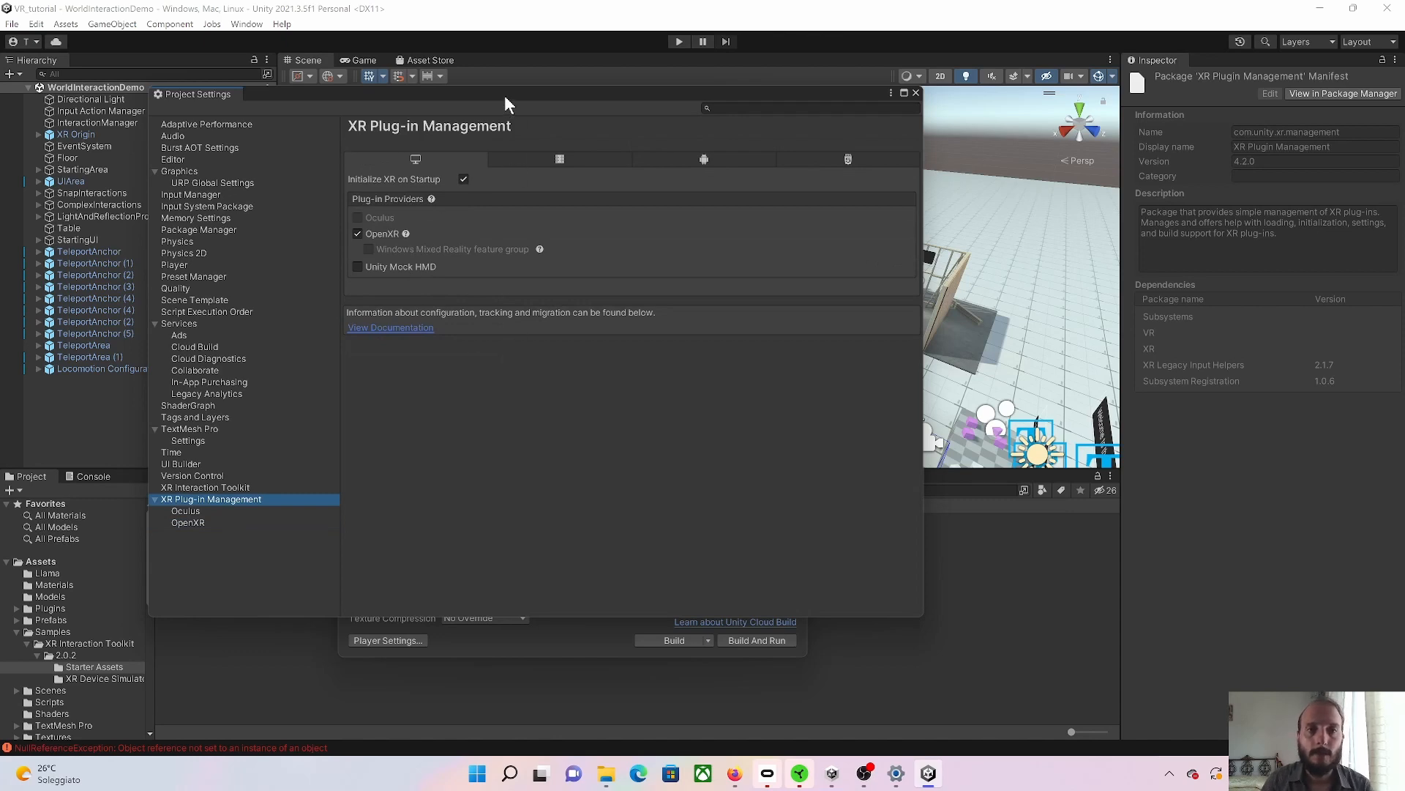
- Move the Project Settings and Build Settings windows clear of the scene view, and test-run the scene with OpenXR
{"action": "left_click_drag", "start_coordinate": [503, 95], "coordinate": [574, 245]}
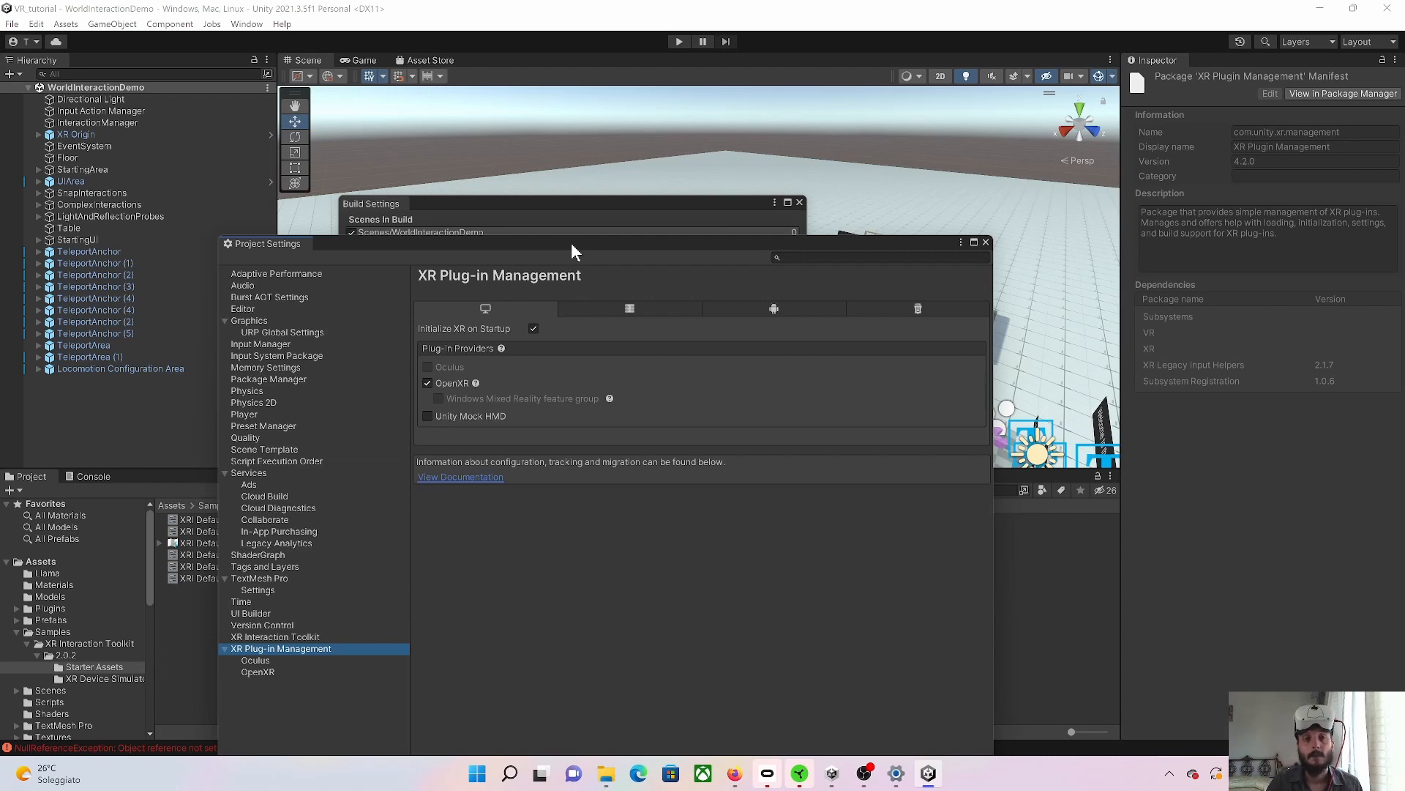
{"action": "left_click_drag", "start_coordinate": [540, 244], "coordinate": [466, 532]}
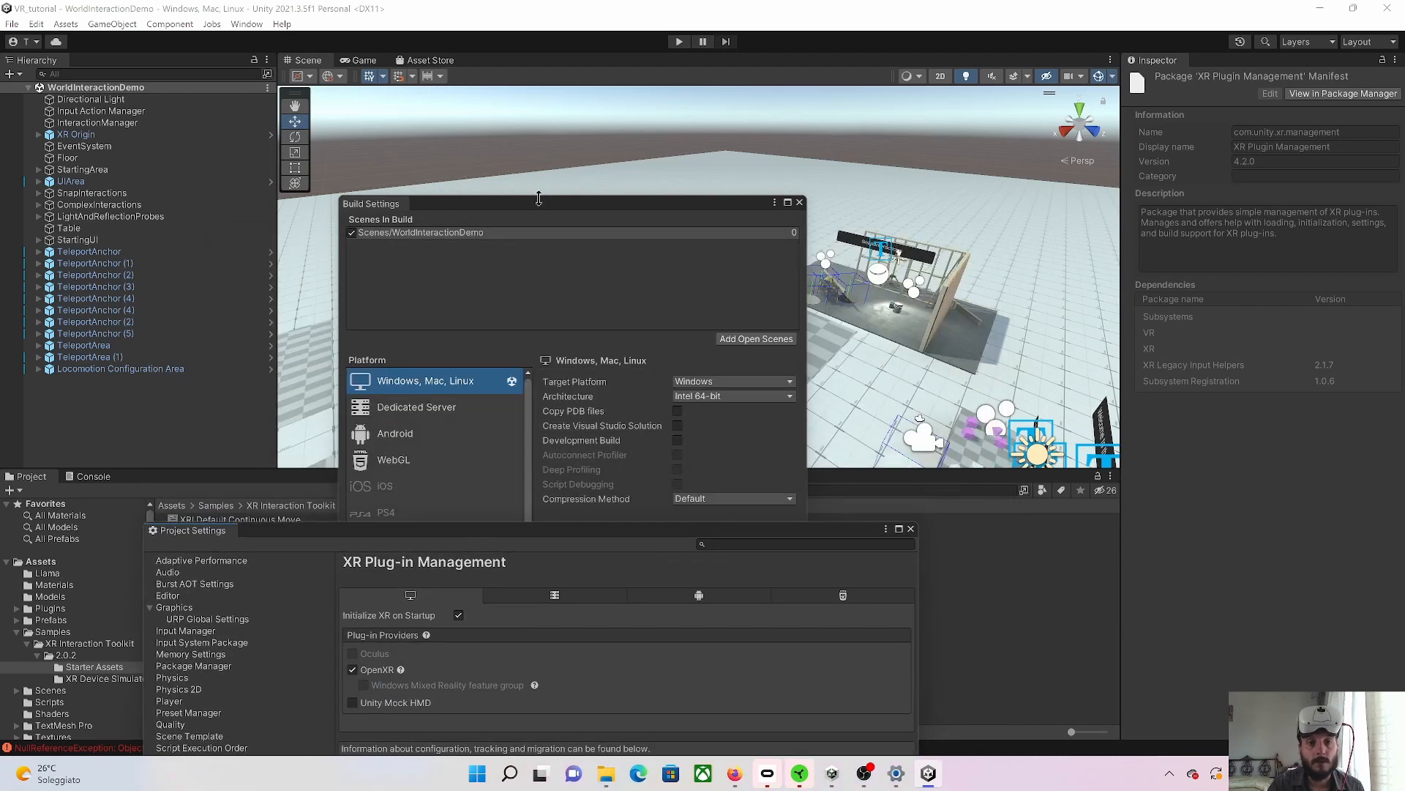
{"action": "left_click_drag", "start_coordinate": [542, 205], "coordinate": [1039, 564]}
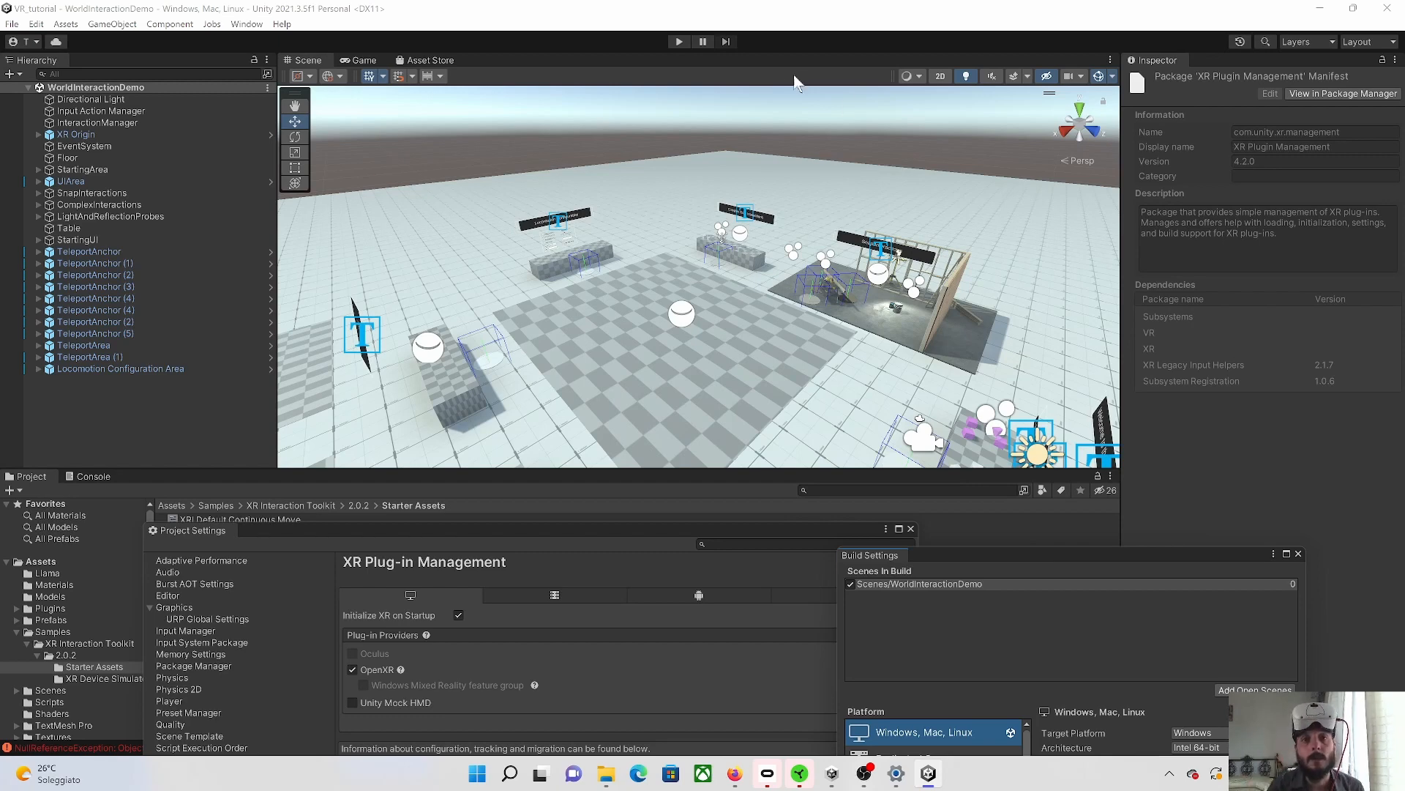
{"action": "left_click", "coordinate": [681, 42]}
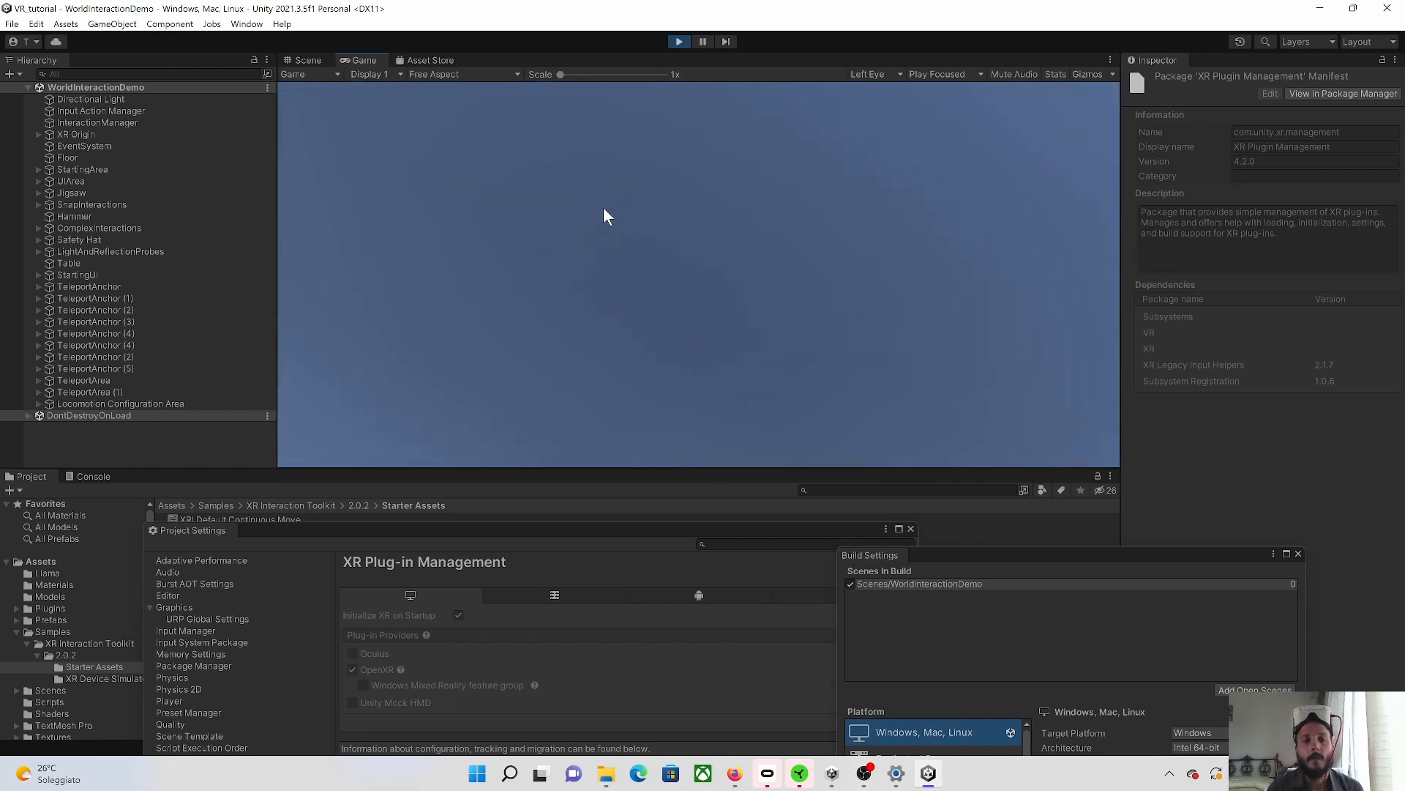
{"action": "left_click", "coordinate": [683, 40]}
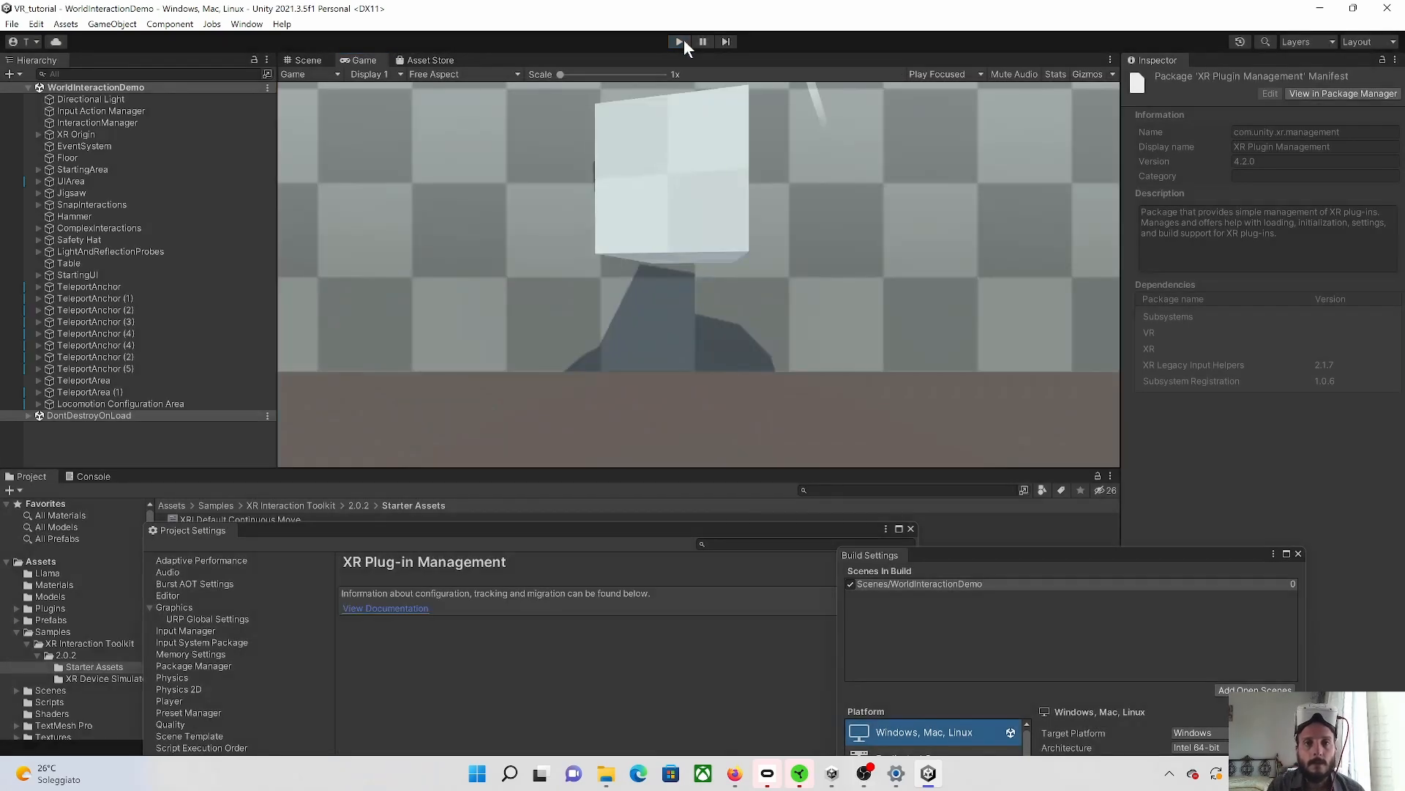
- Bring Project Settings back into full view and switch the desktop plug-in provider from OpenXR to Oculus
{"action": "left_click_drag", "start_coordinate": [552, 528], "coordinate": [688, 133]}
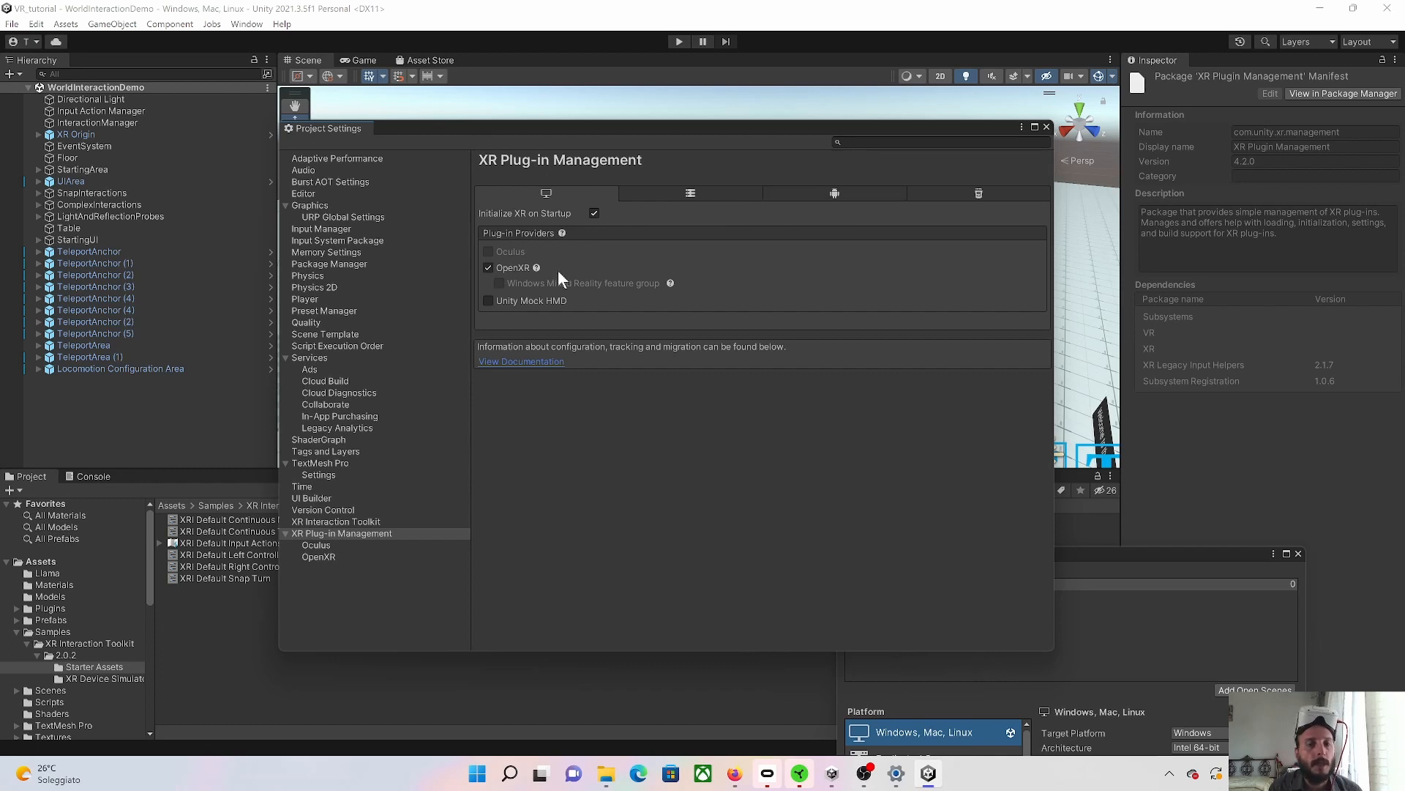
{"action": "mouse_move", "coordinate": [535, 269]}
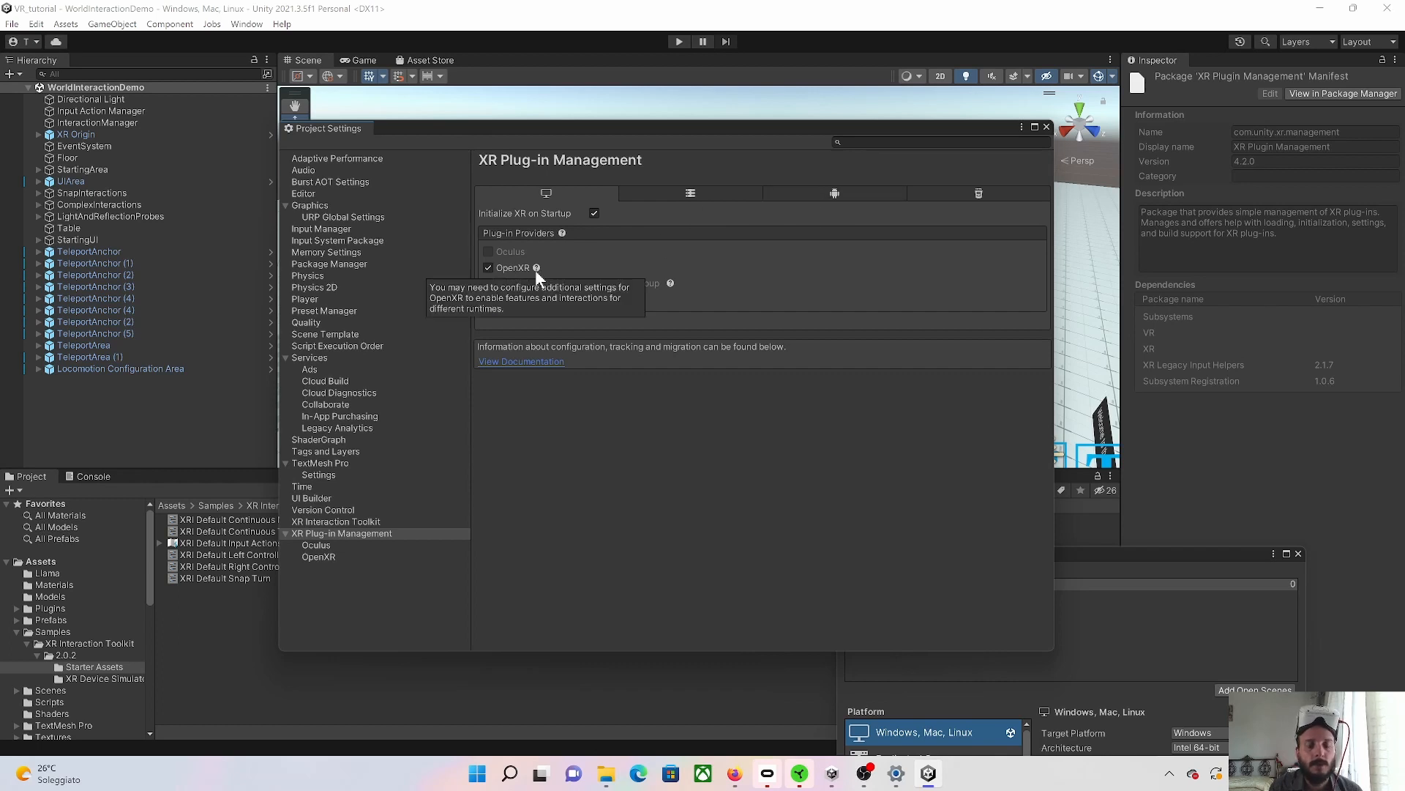
{"action": "left_click", "coordinate": [488, 267]}
{"action": "left_click", "coordinate": [488, 252]}
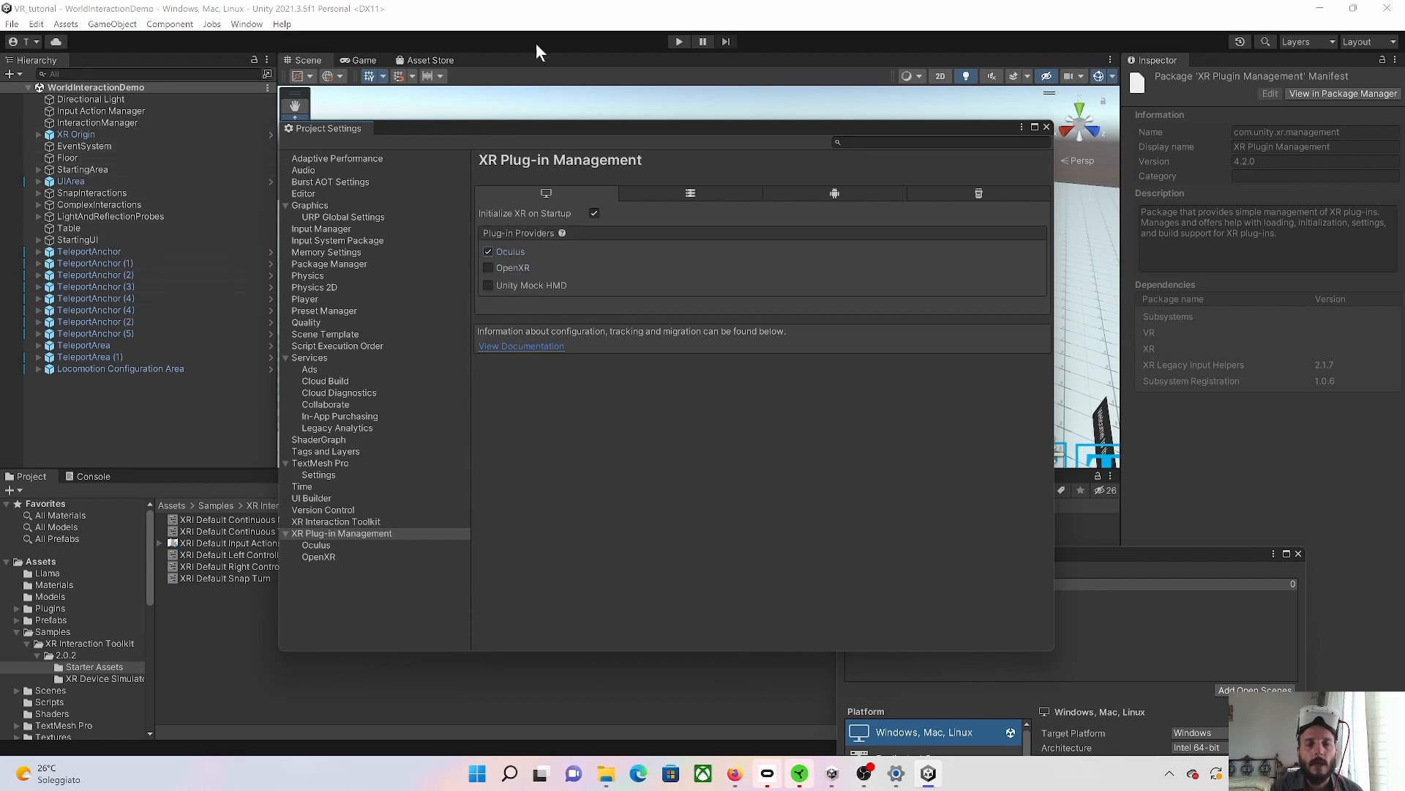
- Test-run the scene with the Oculus provider, keeping Project Settings out of the game view, and stop Play mode
{"action": "left_click", "coordinate": [679, 41]}
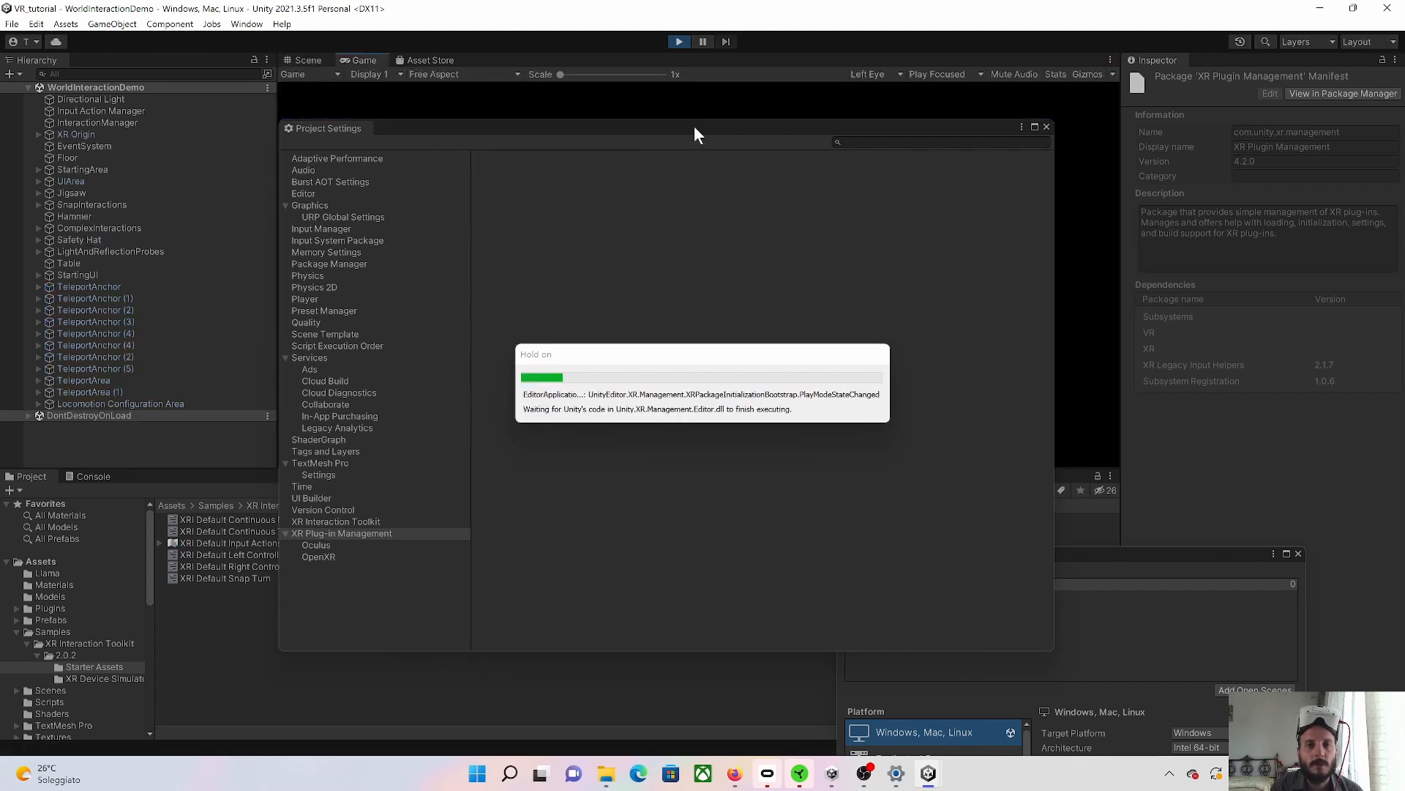
{"action": "left_click_drag", "start_coordinate": [695, 128], "coordinate": [745, 601]}
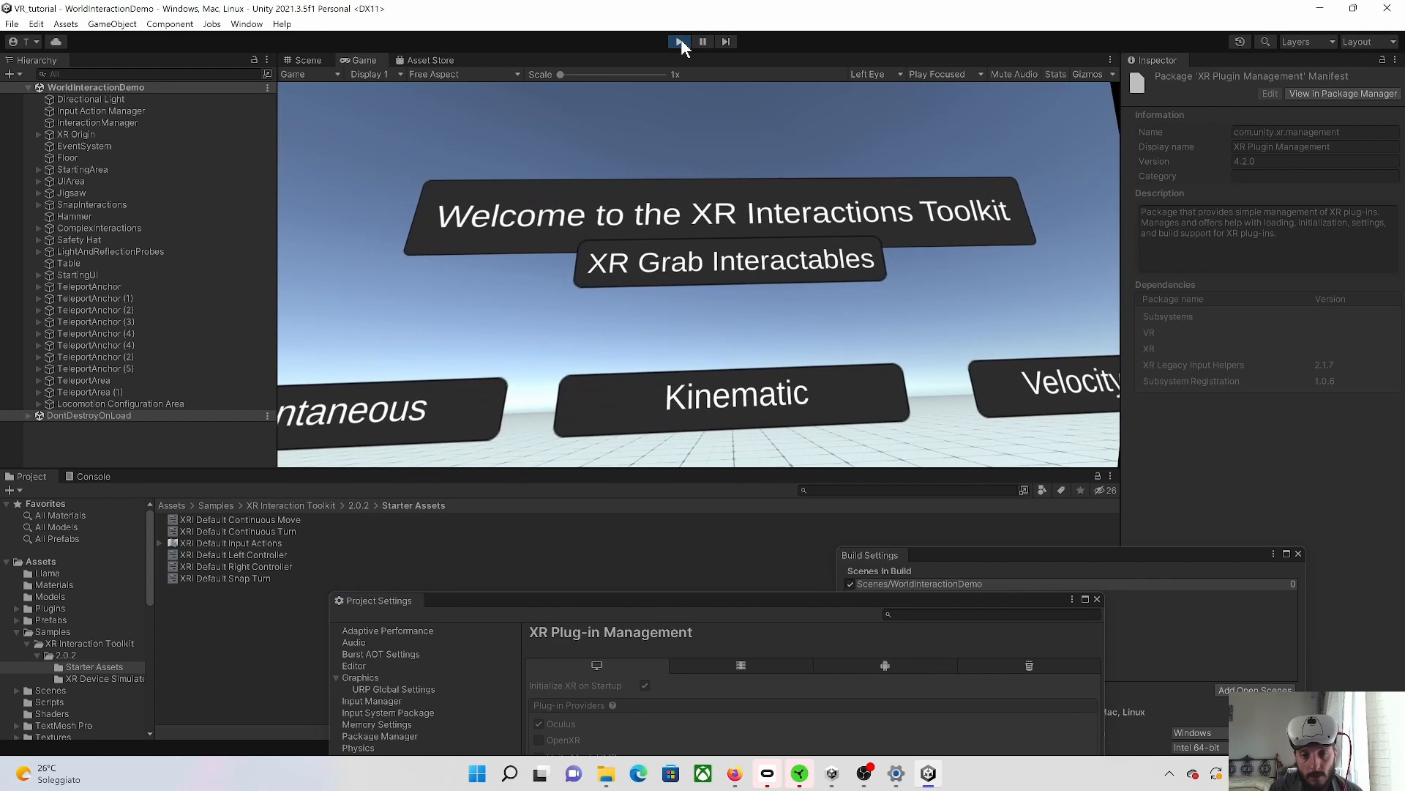
{"action": "left_click", "coordinate": [681, 42]}
- Disable the Oculus provider and enable OpenXR again in the XR Plug-in Management desktop settings
{"action": "left_click_drag", "start_coordinate": [696, 603], "coordinate": [703, 186]}
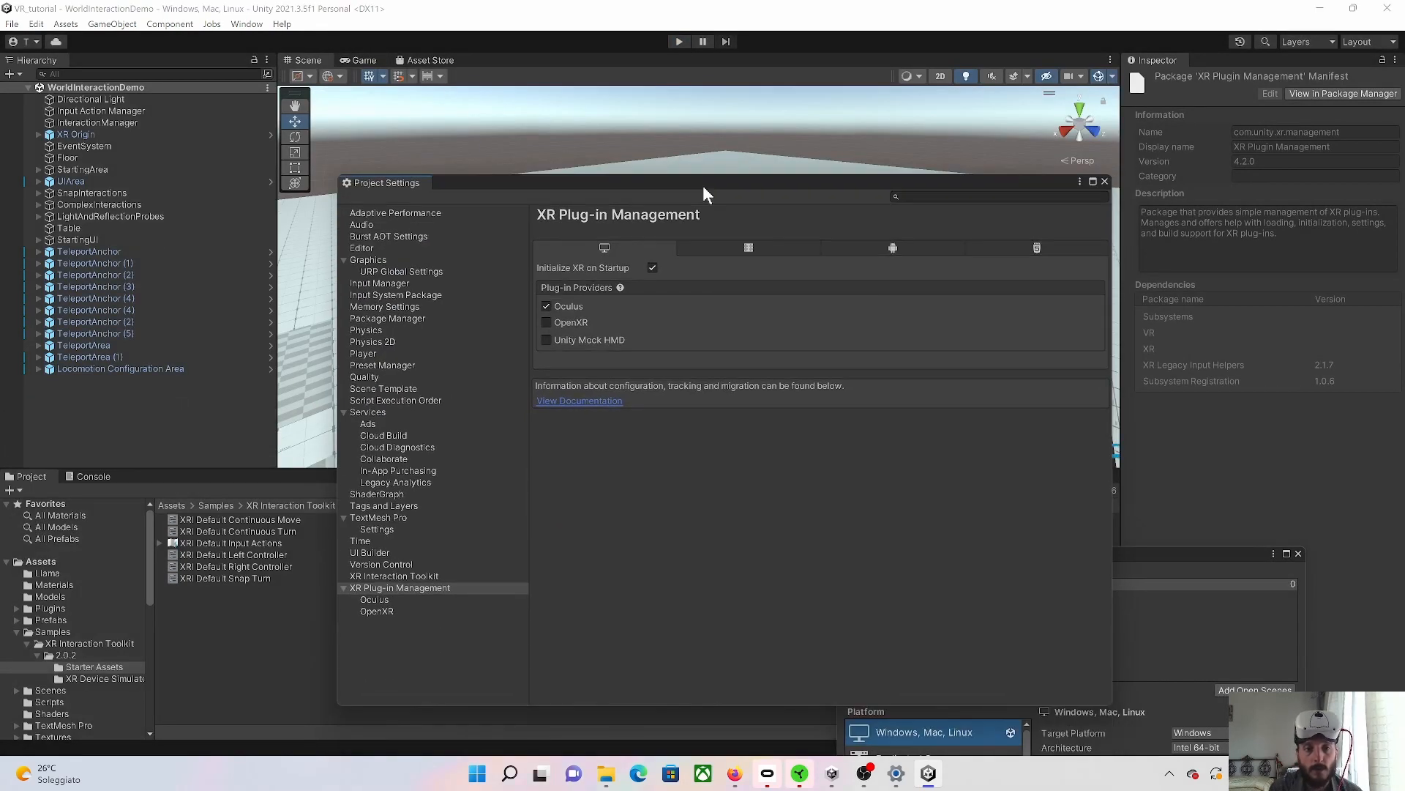
{"action": "left_click", "coordinate": [547, 306]}
{"action": "left_click", "coordinate": [547, 322]}
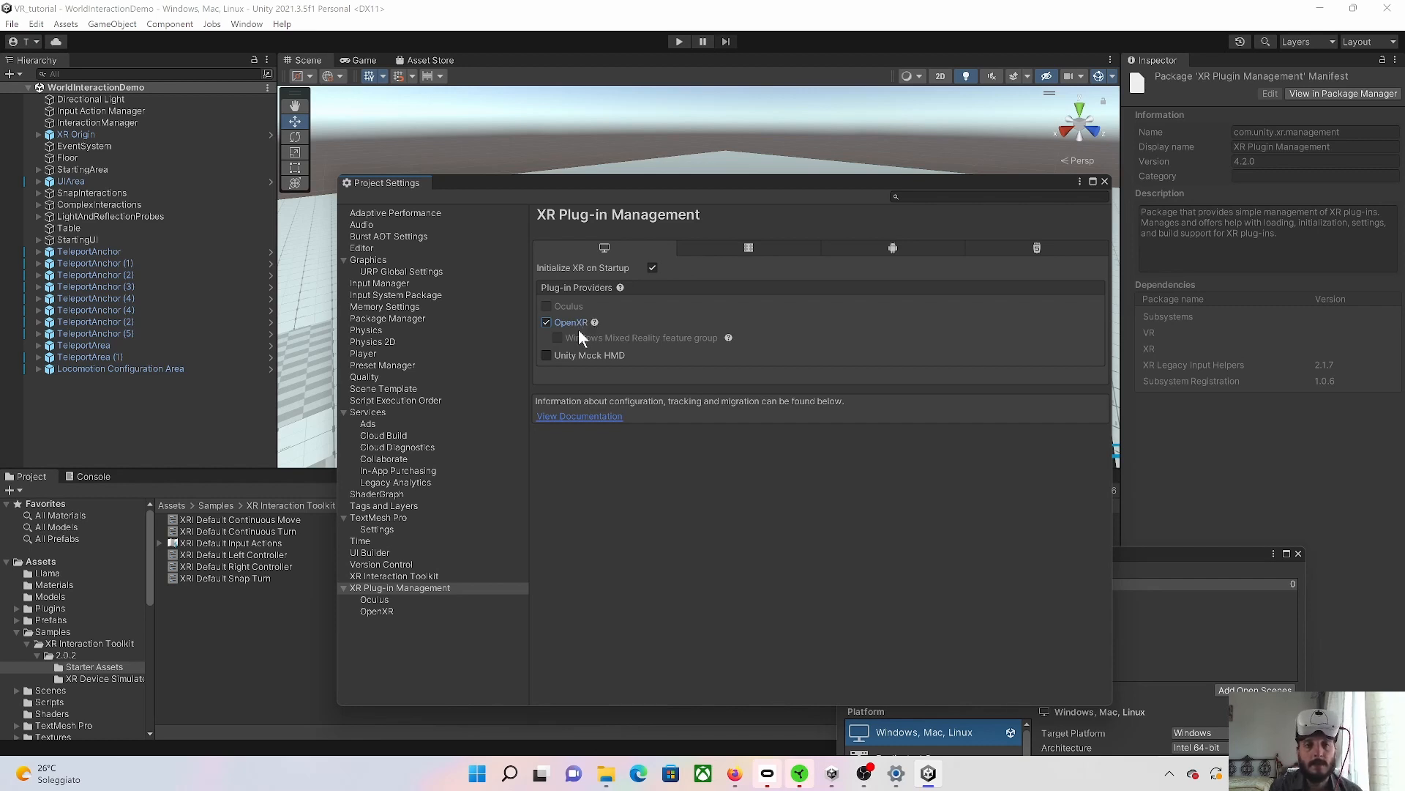
- Search My Assets in the Package Manager for "oculus" and start importing the Oculus Integration package
{"action": "left_click", "coordinate": [247, 24]}
{"action": "left_click", "coordinate": [286, 177]}
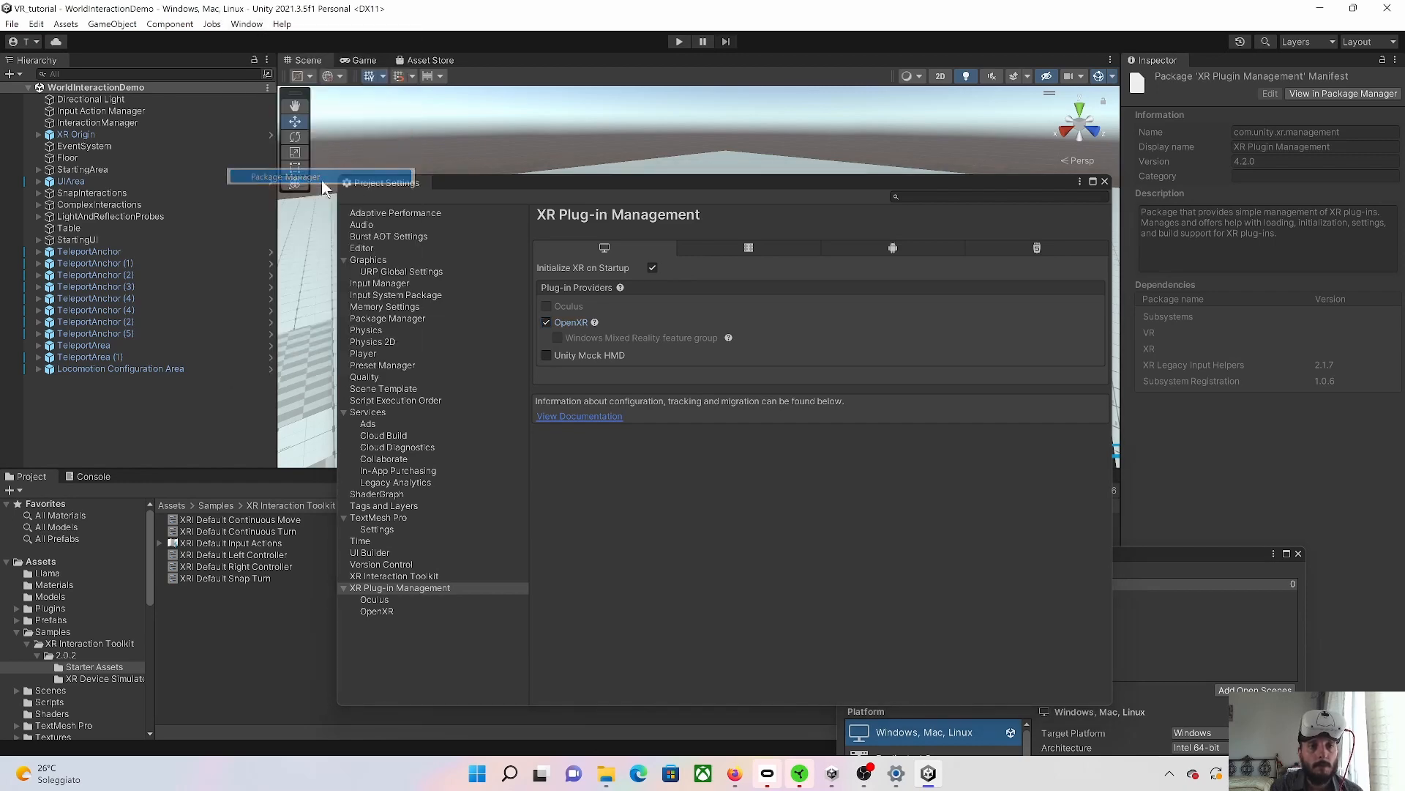
{"action": "left_click", "coordinate": [555, 298]}
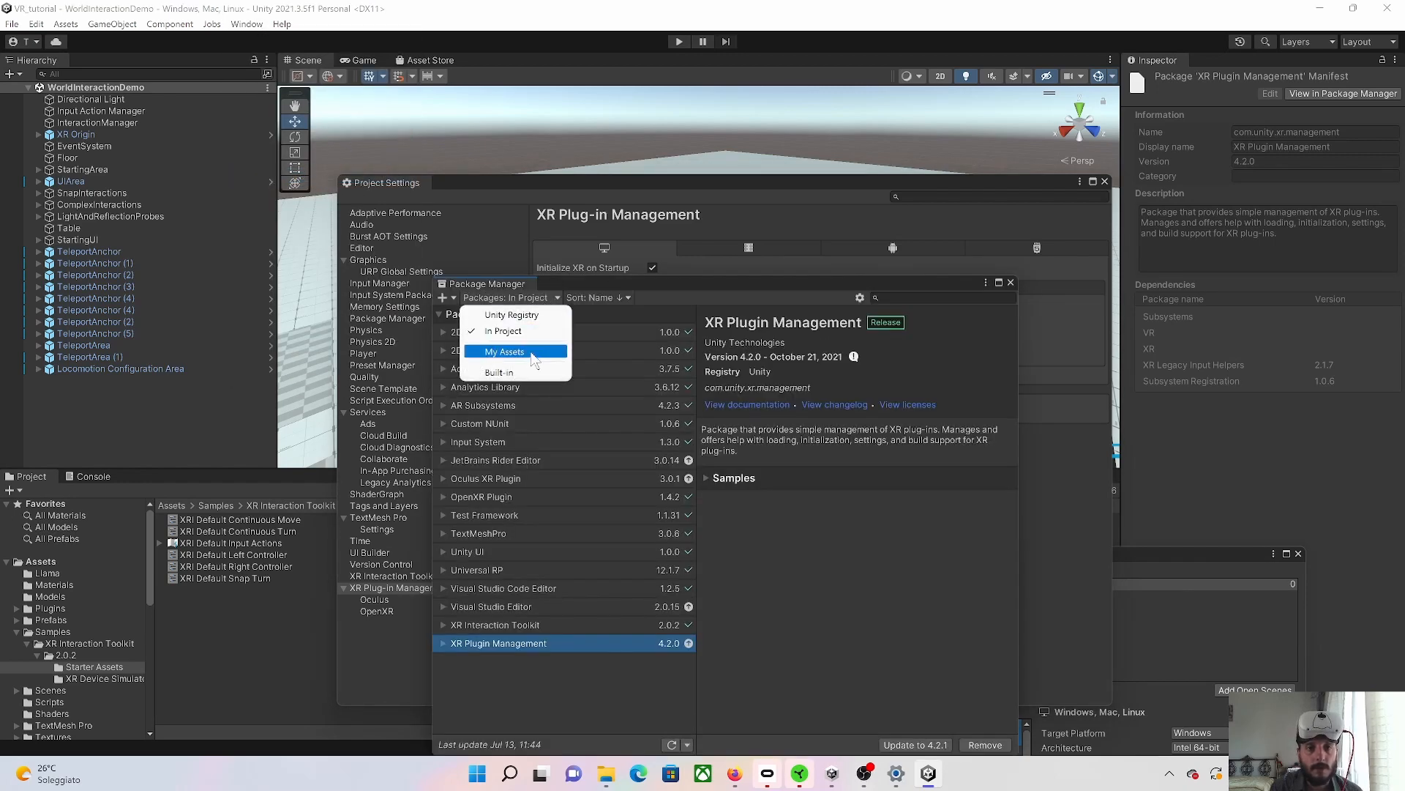
{"action": "left_click", "coordinate": [513, 349]}
{"action": "left_click", "coordinate": [882, 298]}
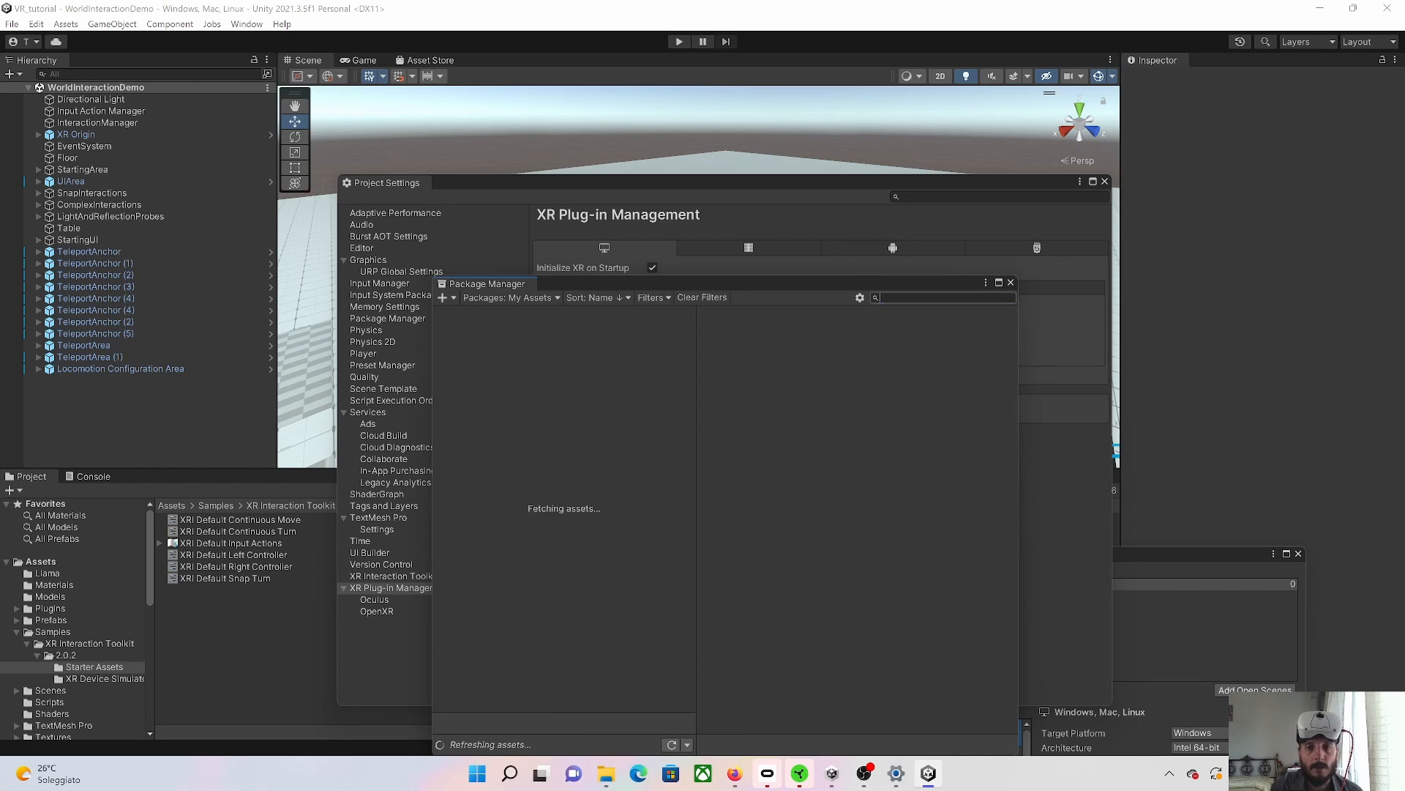
{"action": "type", "text": "oculus"}
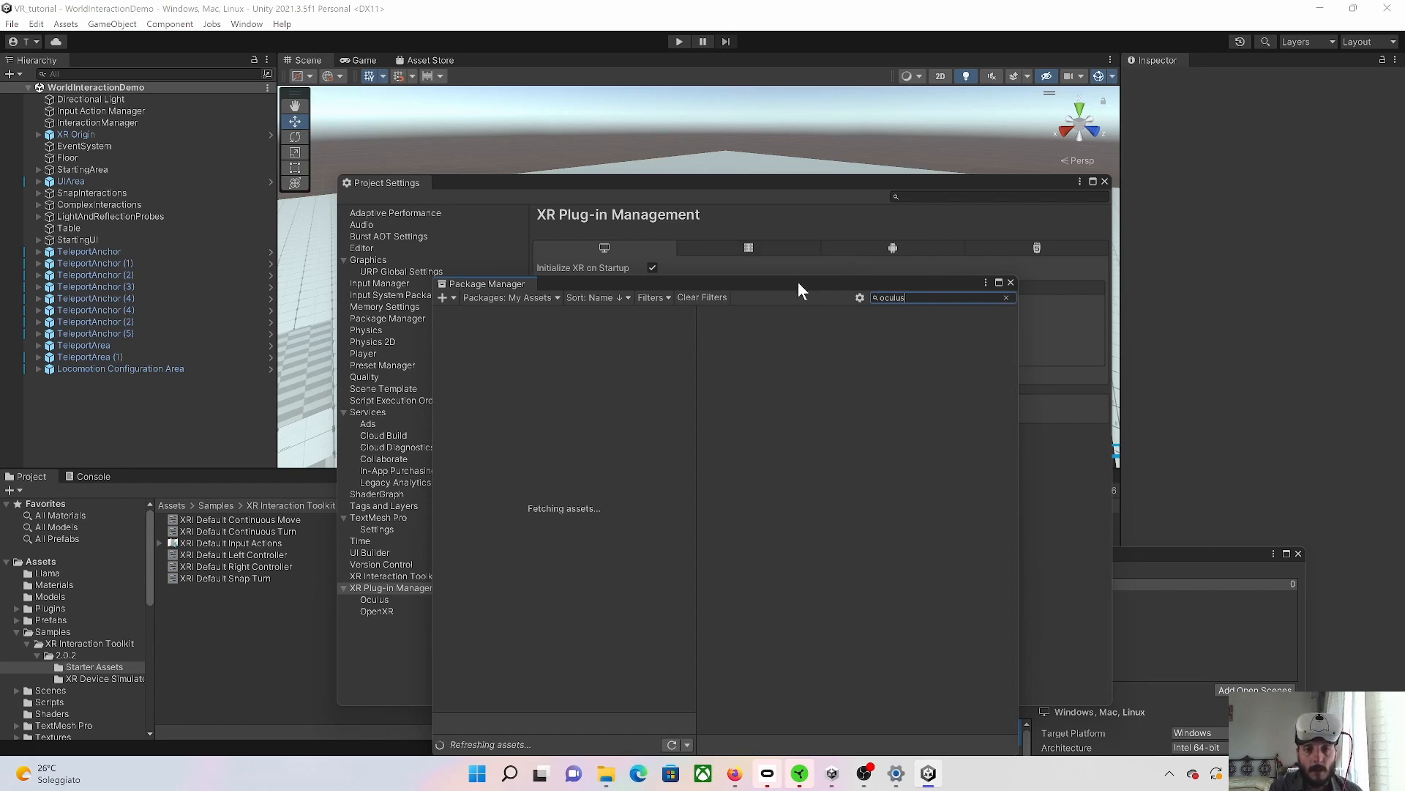
{"action": "left_click_drag", "start_coordinate": [797, 281], "coordinate": [799, 171]}
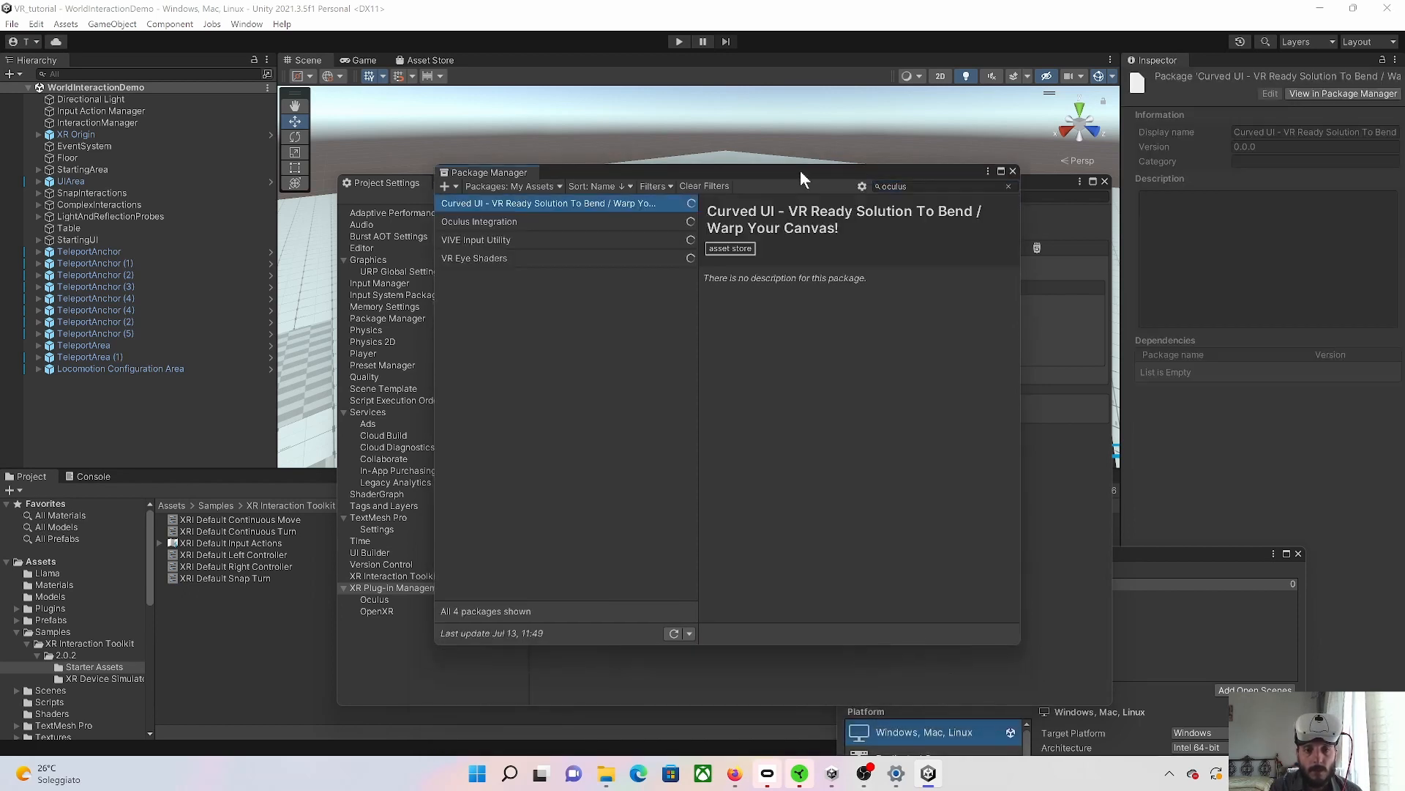
{"action": "left_click", "coordinate": [561, 221]}
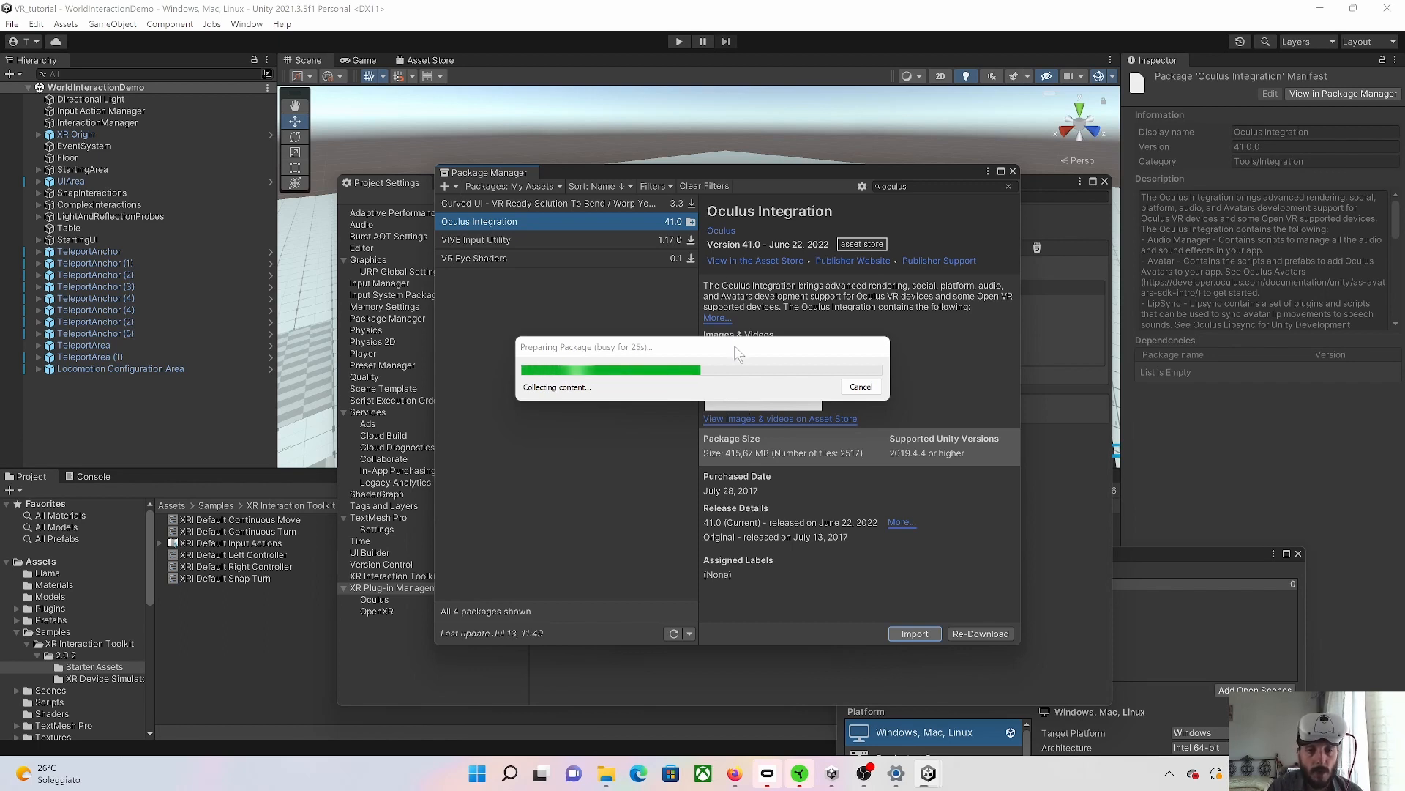
{"action": "left_click_drag", "start_coordinate": [735, 346], "coordinate": [712, 227]}
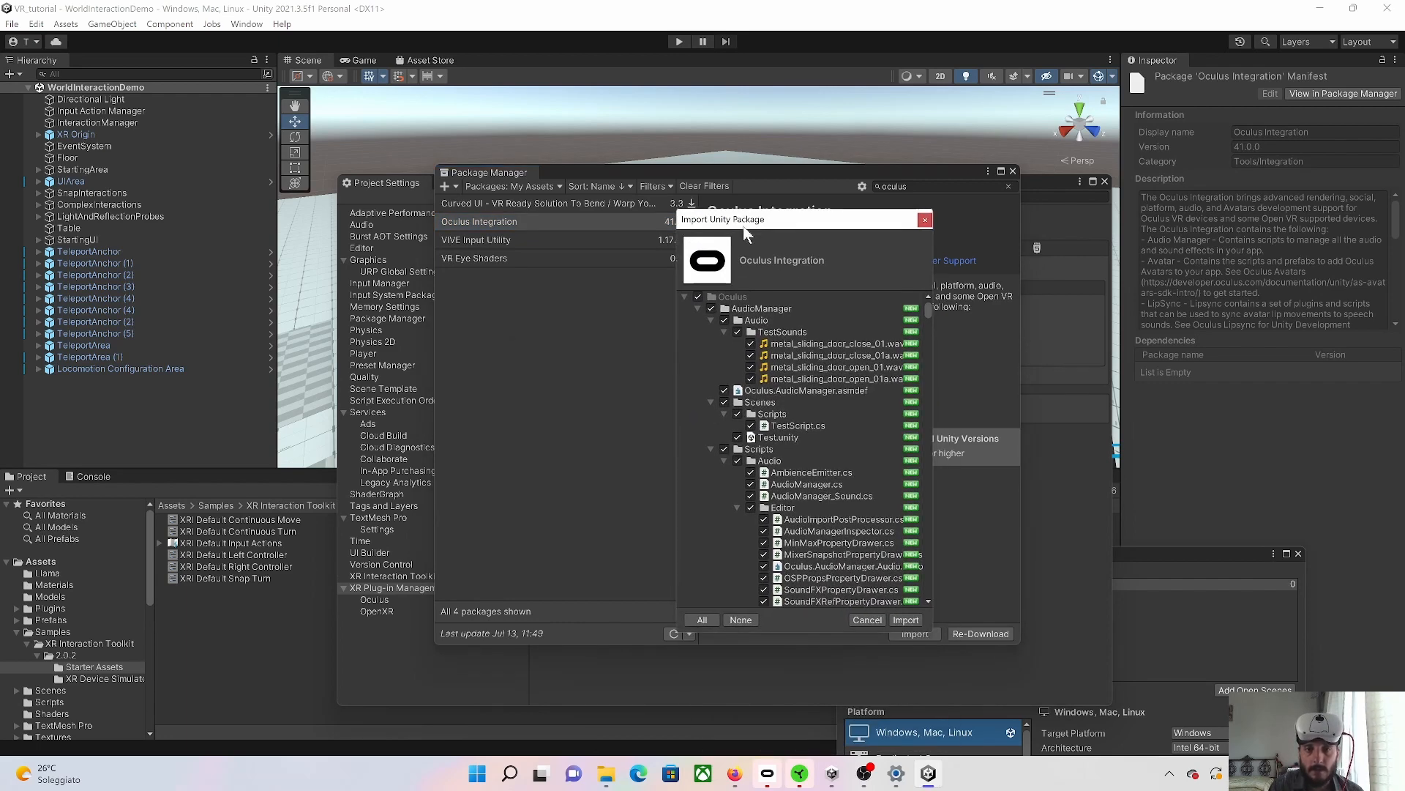
- Collapse the Oculus Integration import tree to its main folders, from AudioManager to VR
{"action": "left_click", "coordinate": [700, 310]}
{"action": "left_click", "coordinate": [698, 308]}
{"action": "left_click", "coordinate": [697, 321]}
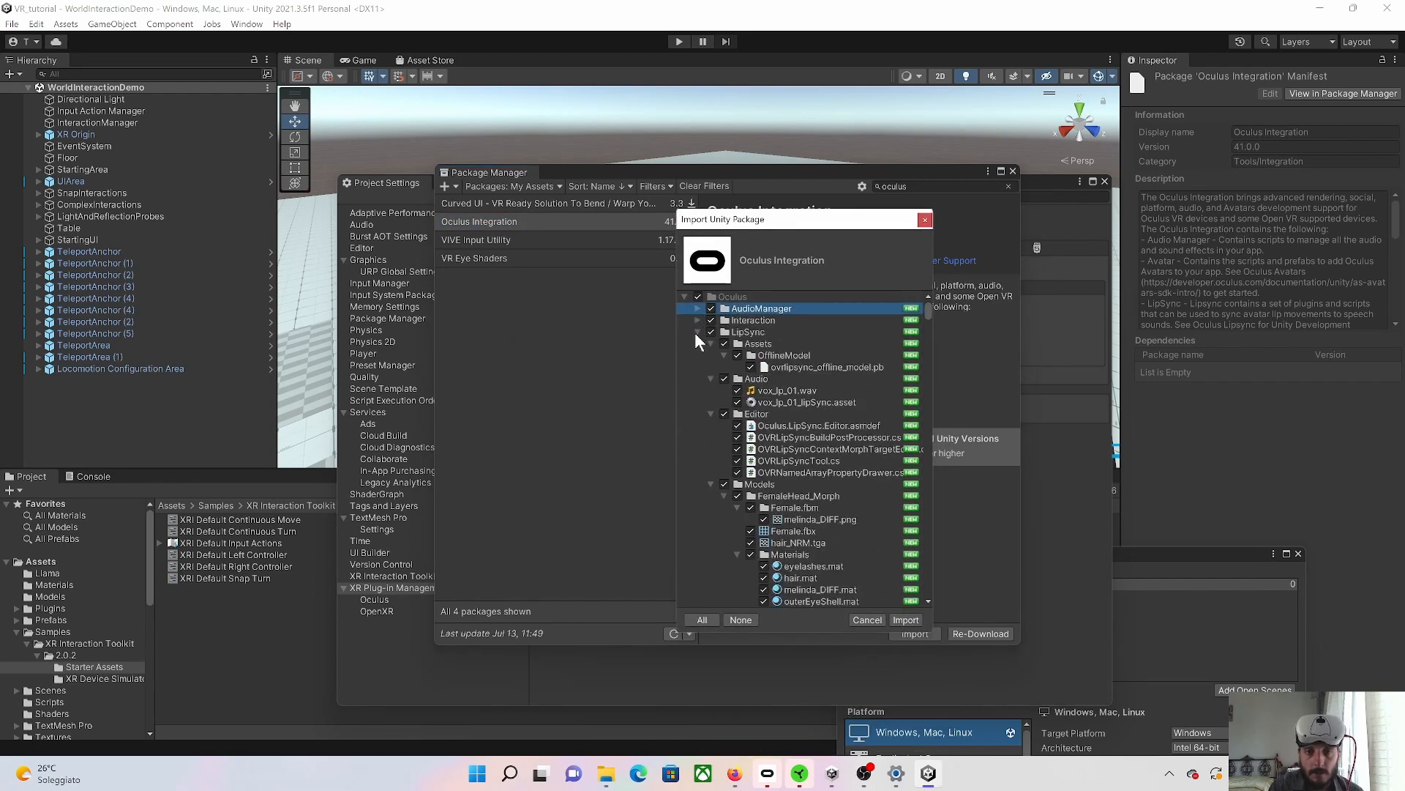
{"action": "left_click", "coordinate": [695, 332]}
{"action": "left_click", "coordinate": [695, 346]}
{"action": "left_click", "coordinate": [697, 356]}
{"action": "left_click", "coordinate": [696, 367]}
{"action": "left_click", "coordinate": [697, 379]}
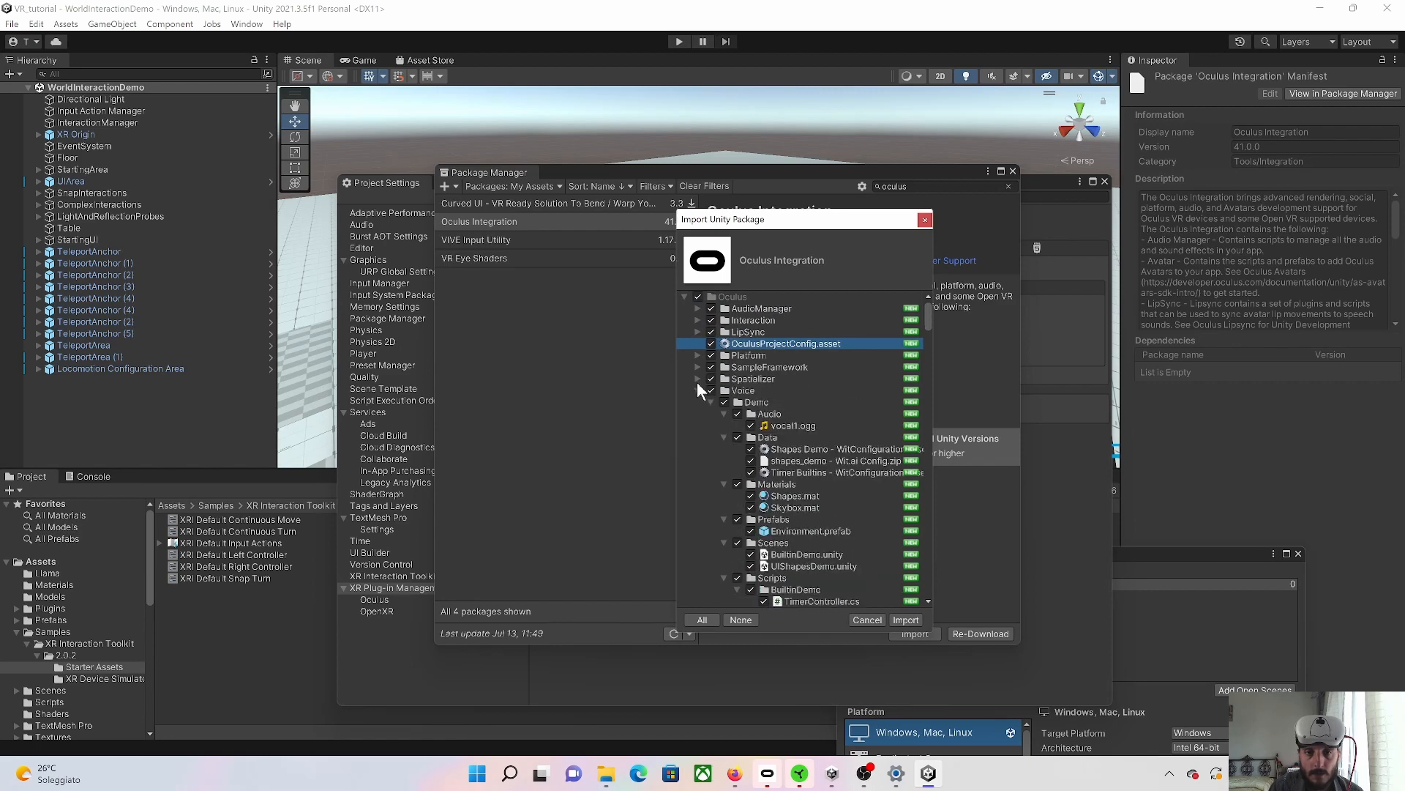
{"action": "left_click", "coordinate": [697, 390]}
{"action": "left_click", "coordinate": [697, 402]}
- Exclude the Voice, Spatializer, SampleFramework, Platform, LipSync, Interaction and AudioManager folders, and import the remaining Oculus Integration content
{"action": "left_click", "coordinate": [710, 391]}
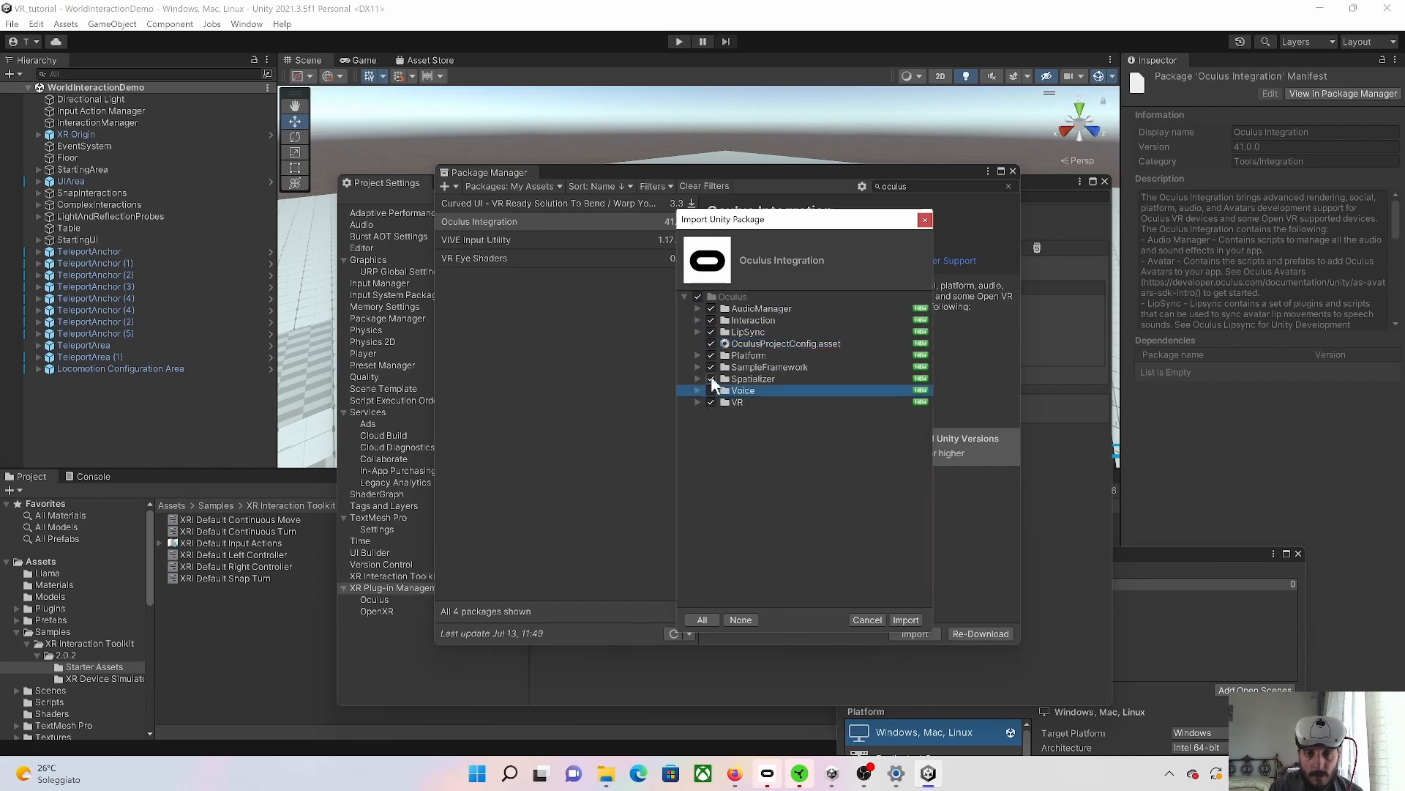
{"action": "left_click", "coordinate": [711, 378]}
{"action": "left_click", "coordinate": [711, 367]}
{"action": "left_click", "coordinate": [711, 355]}
{"action": "left_click", "coordinate": [711, 332]}
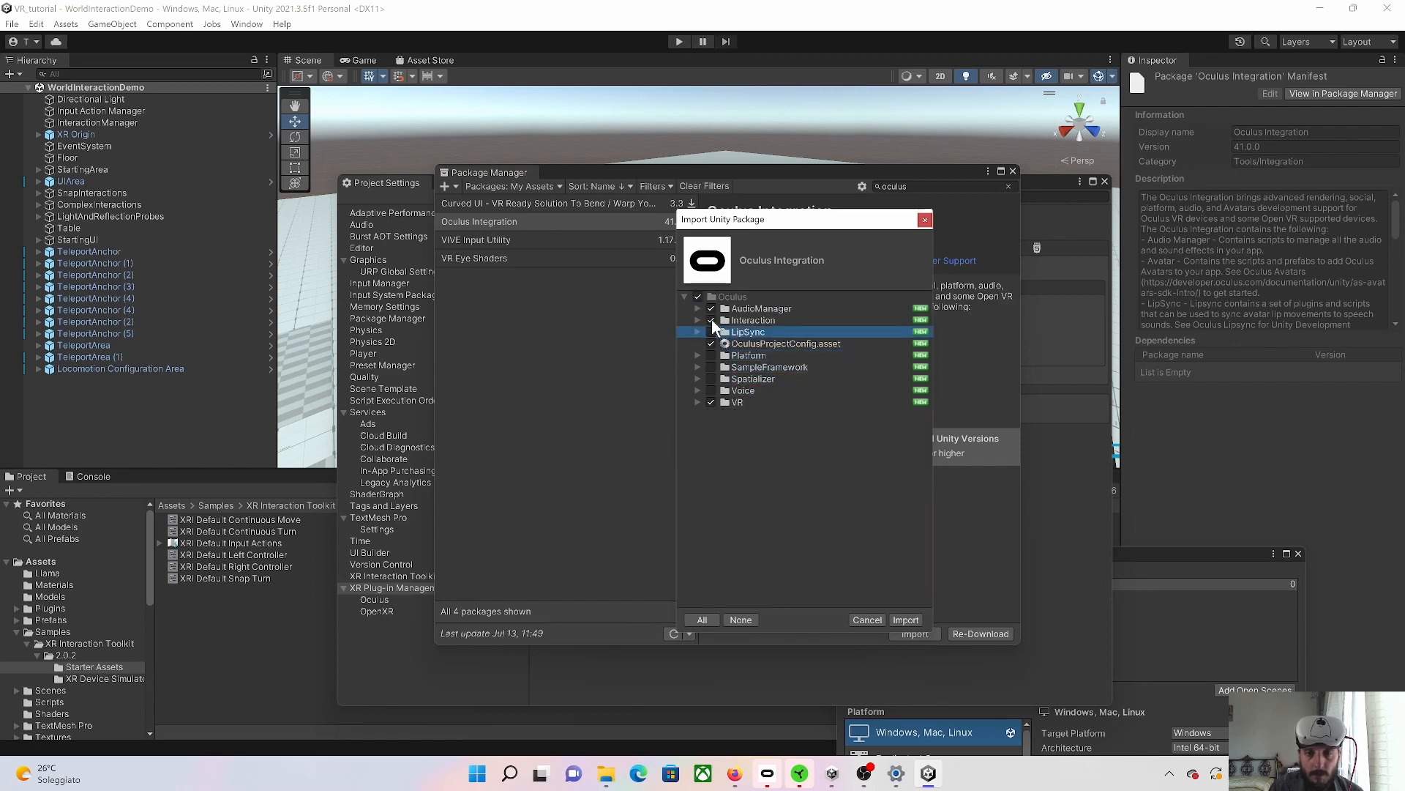
{"action": "left_click", "coordinate": [711, 320]}
{"action": "left_click", "coordinate": [711, 308]}
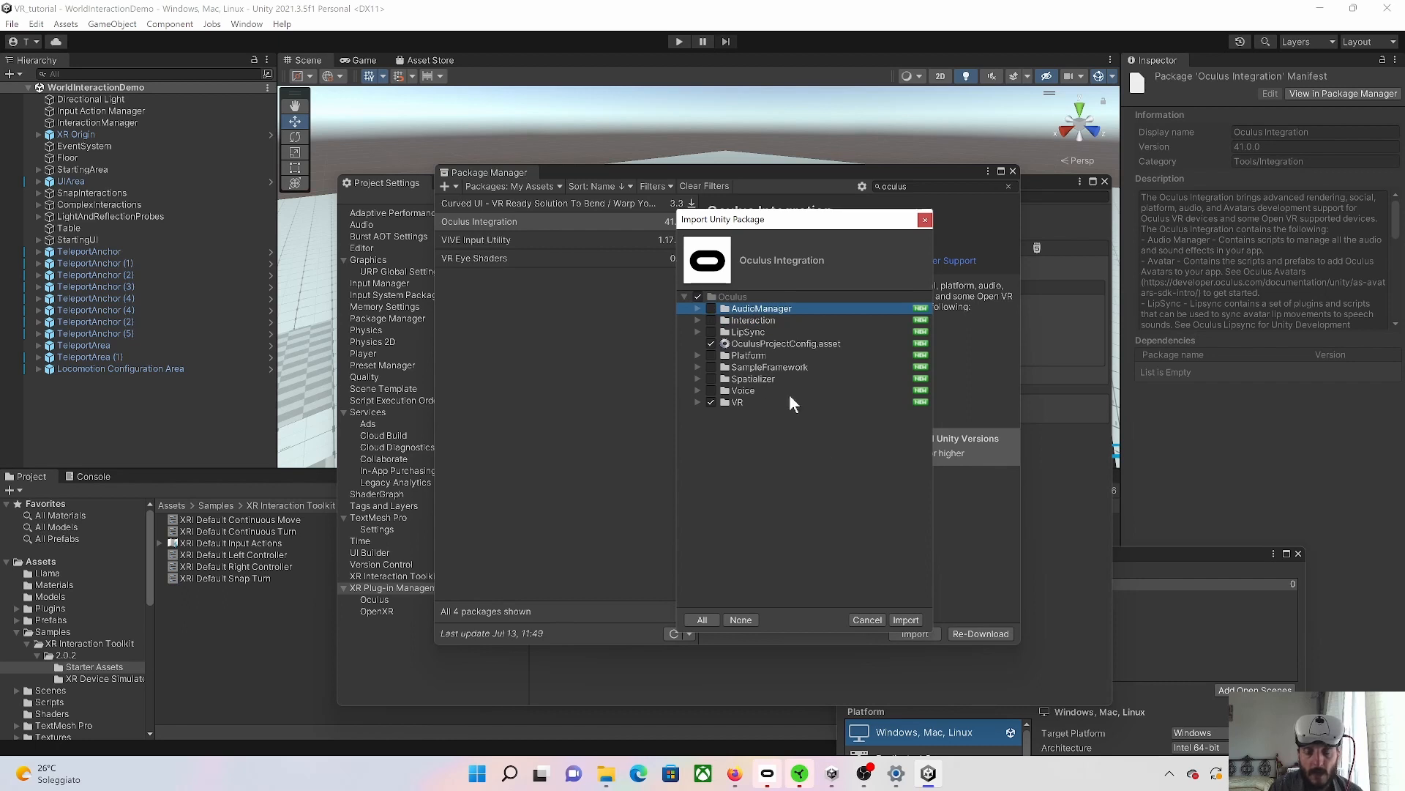
{"action": "left_click", "coordinate": [906, 620]}
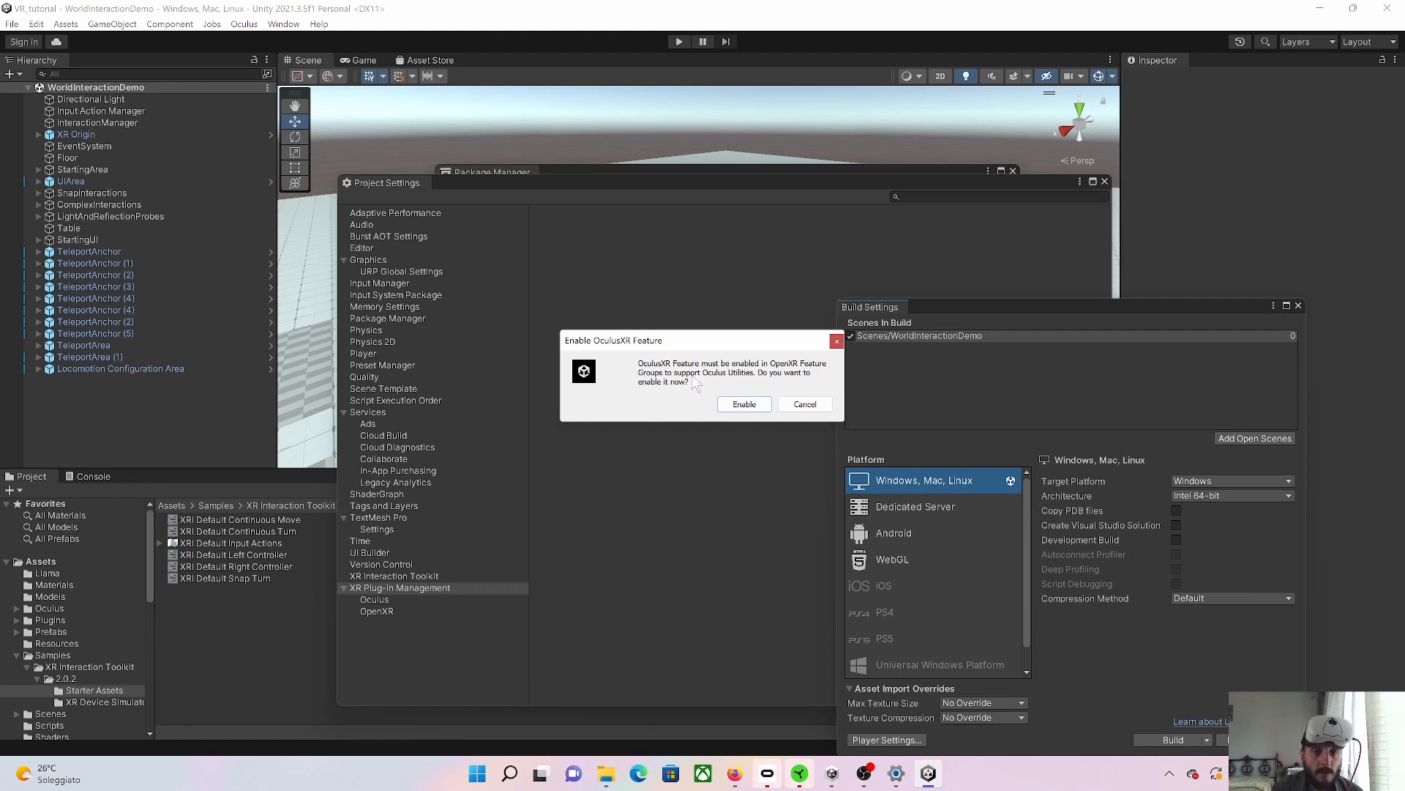
- Enable the OculusXR Feature when prompted, test the demo scene with the Package Manager moved aside, and leave Play mode
{"action": "left_click", "coordinate": [743, 405]}
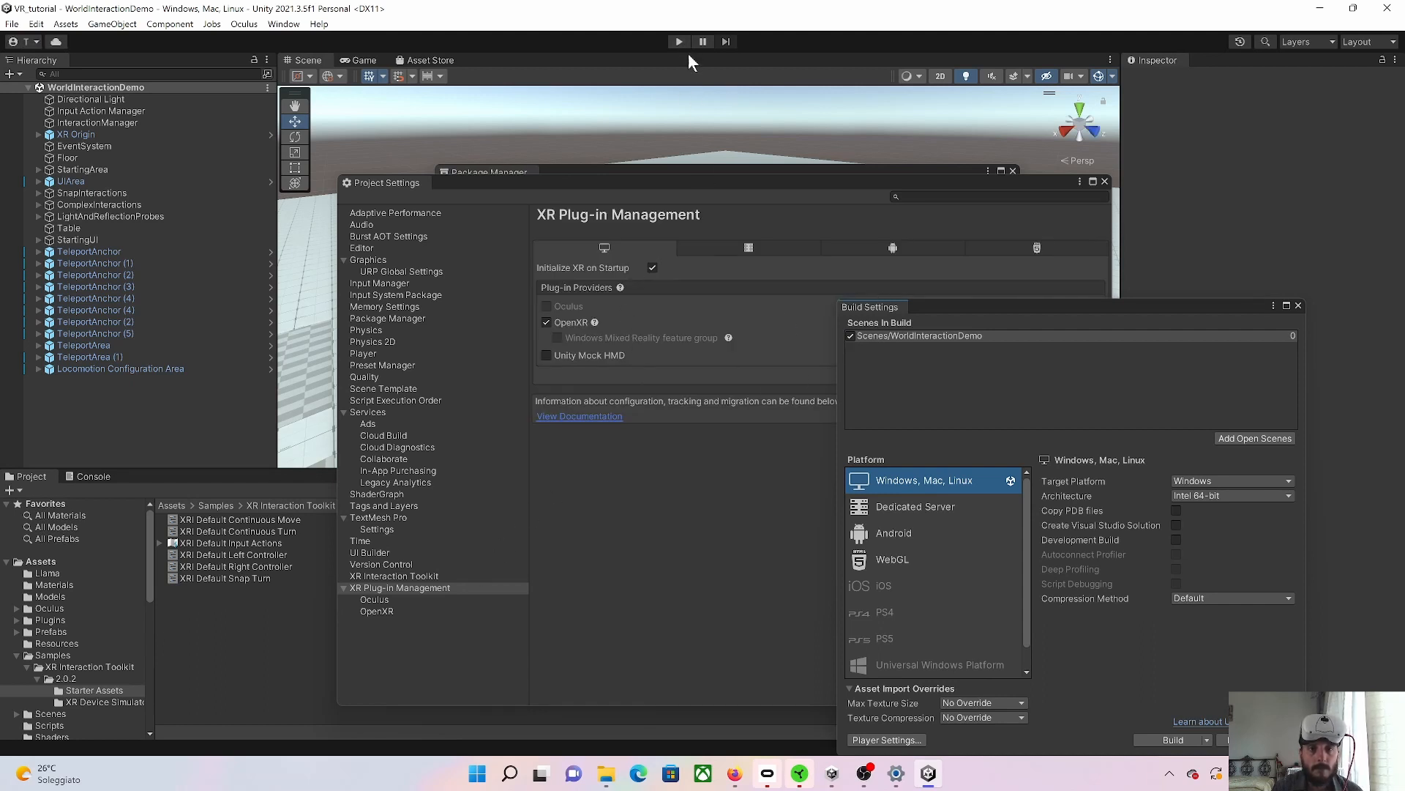
{"action": "left_click", "coordinate": [678, 164]}
{"action": "left_click_drag", "start_coordinate": [653, 169], "coordinate": [481, 520]}
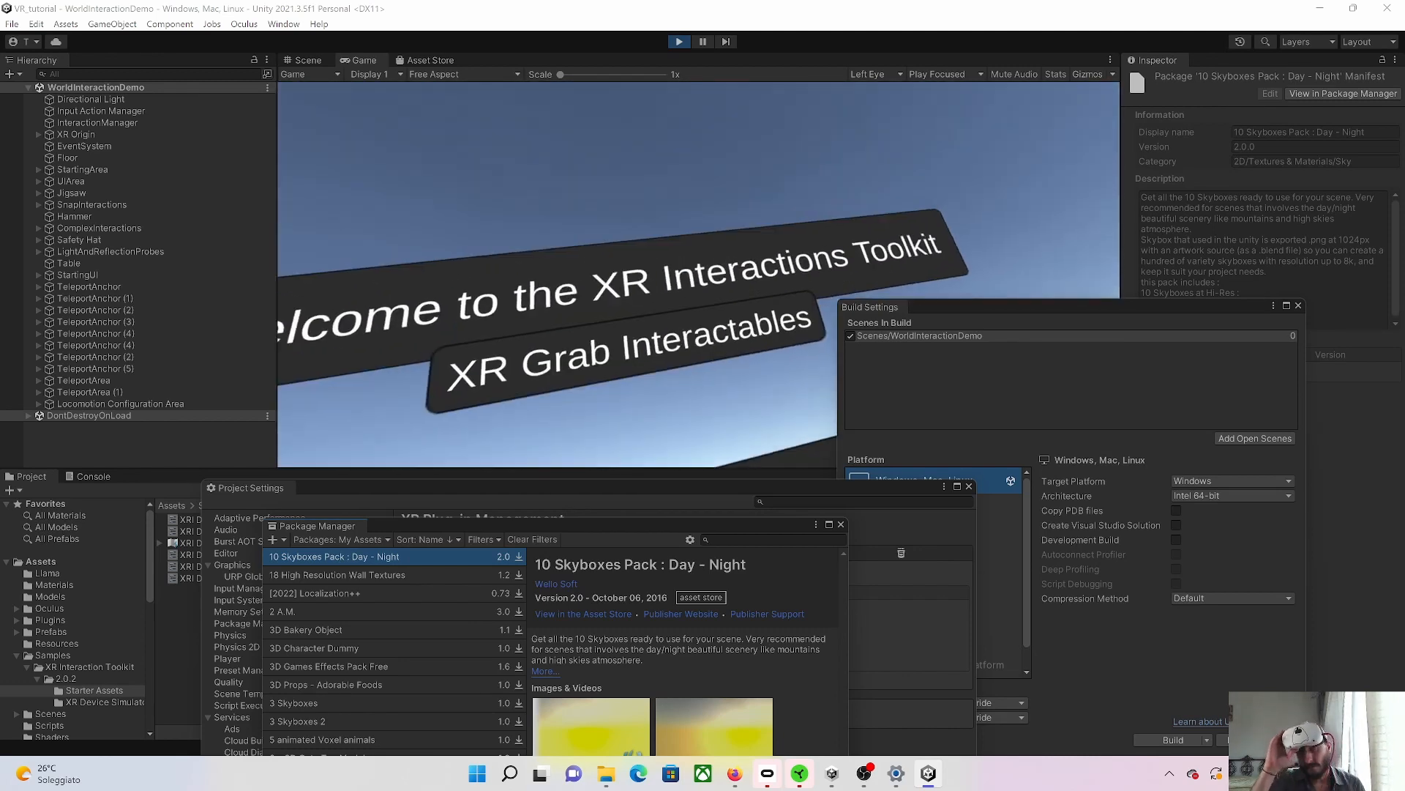
{"action": "left_click", "coordinate": [685, 42]}
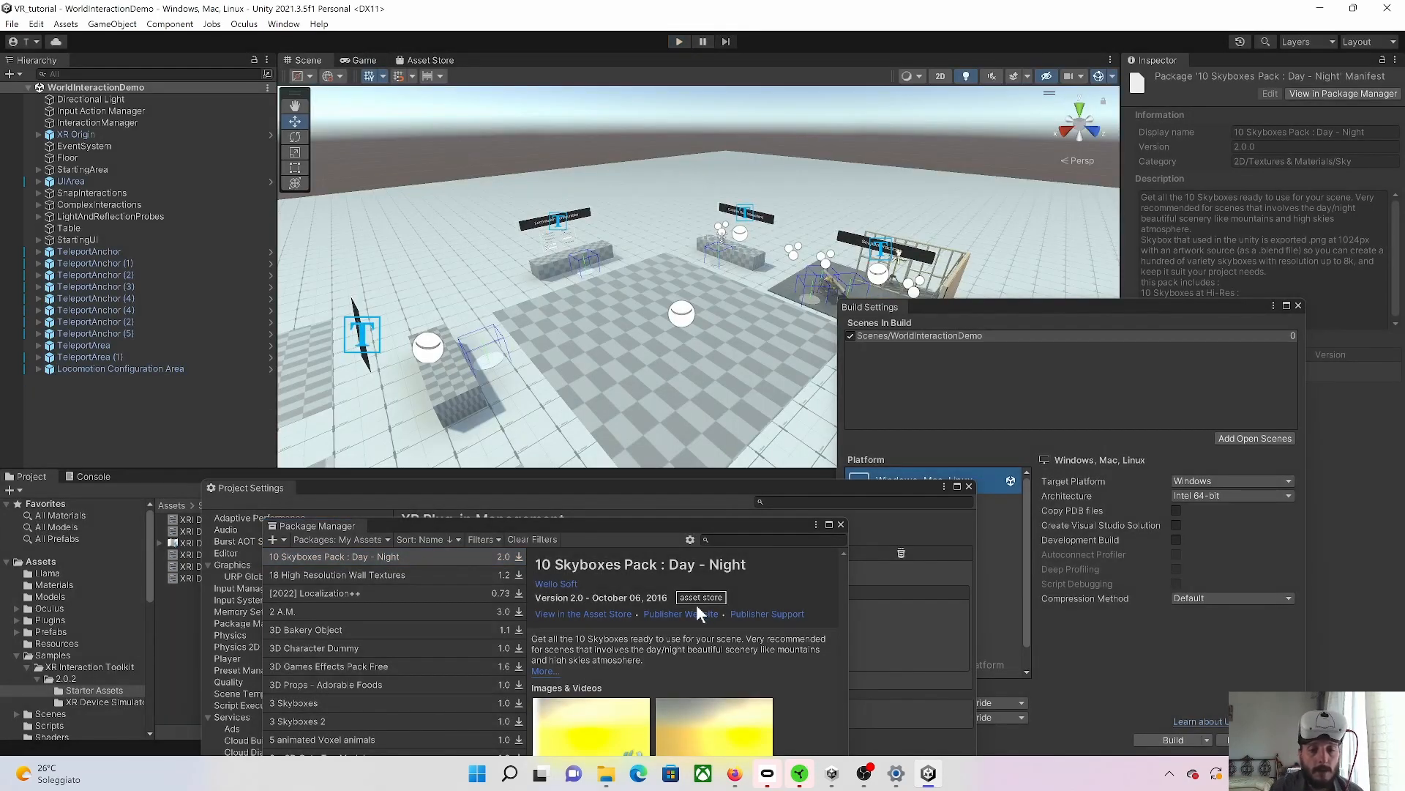
- Switch to the browser and read the Oculus forum thread about stuck controllers, highlighting the Unity version in the reply
{"action": "mouse_move", "coordinate": [745, 781]}
{"action": "left_click", "coordinate": [746, 724]}
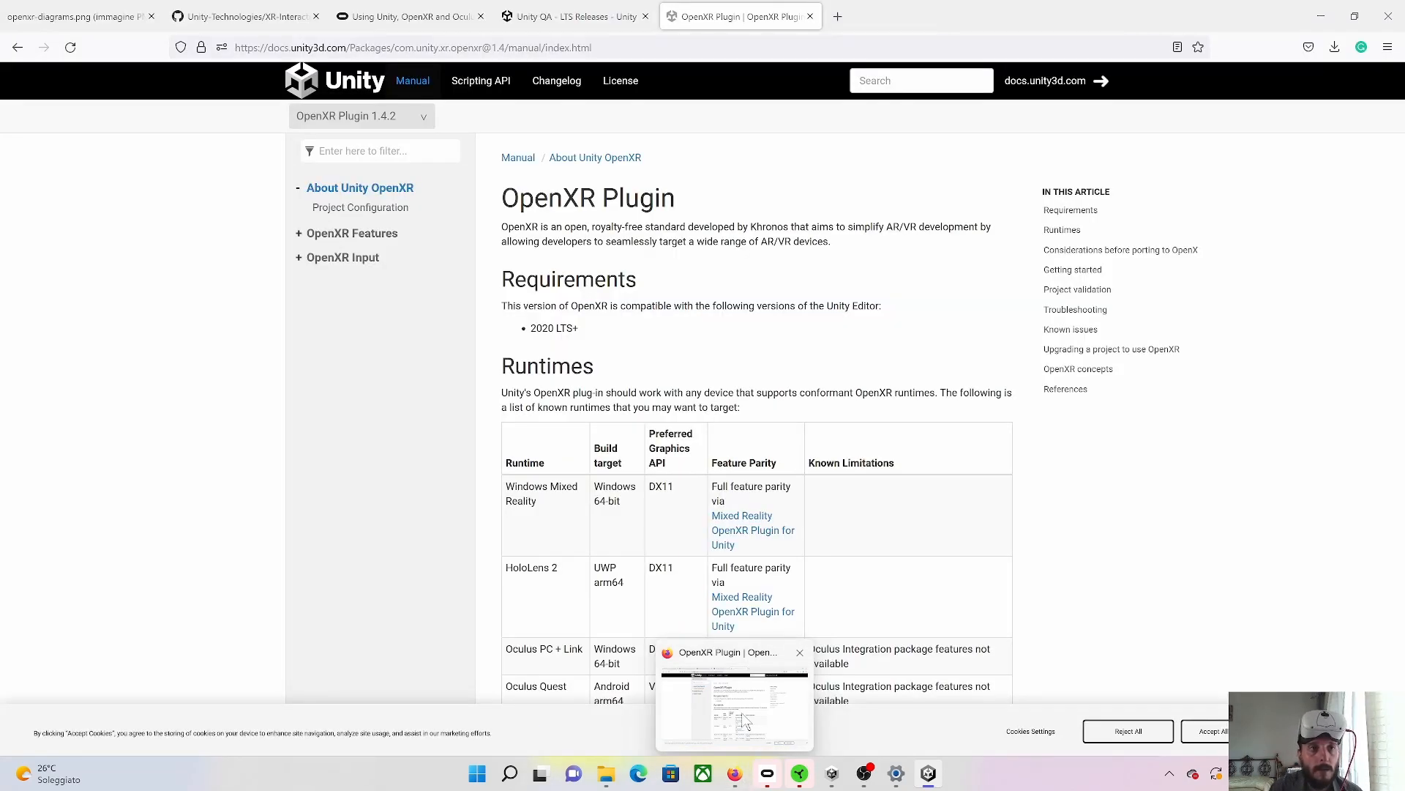
{"action": "left_click", "coordinate": [407, 16]}
{"action": "scroll", "coordinate": [478, 556], "scroll_direction": "up", "scroll_amount": 5}
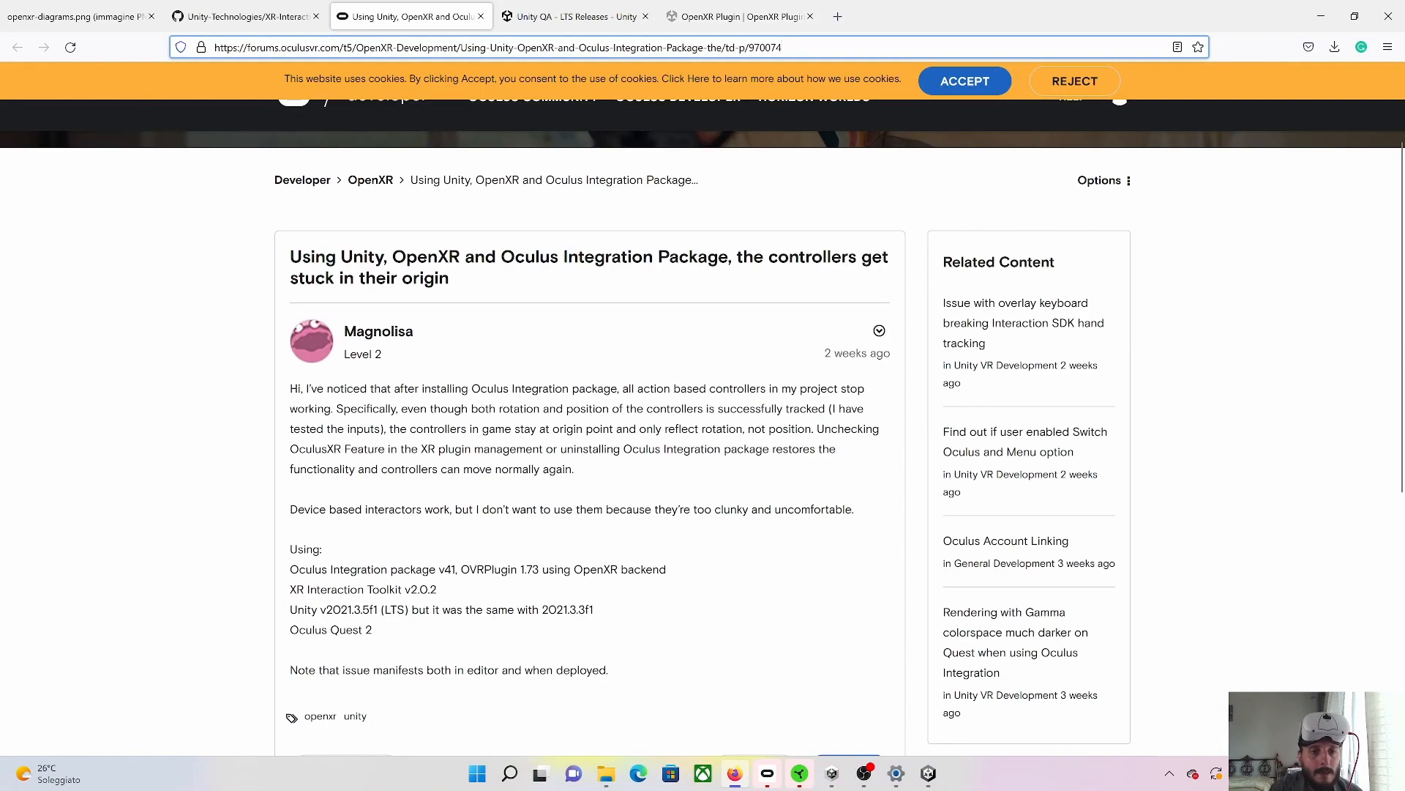
{"action": "scroll", "coordinate": [421, 479], "scroll_direction": "down", "scroll_amount": 6}
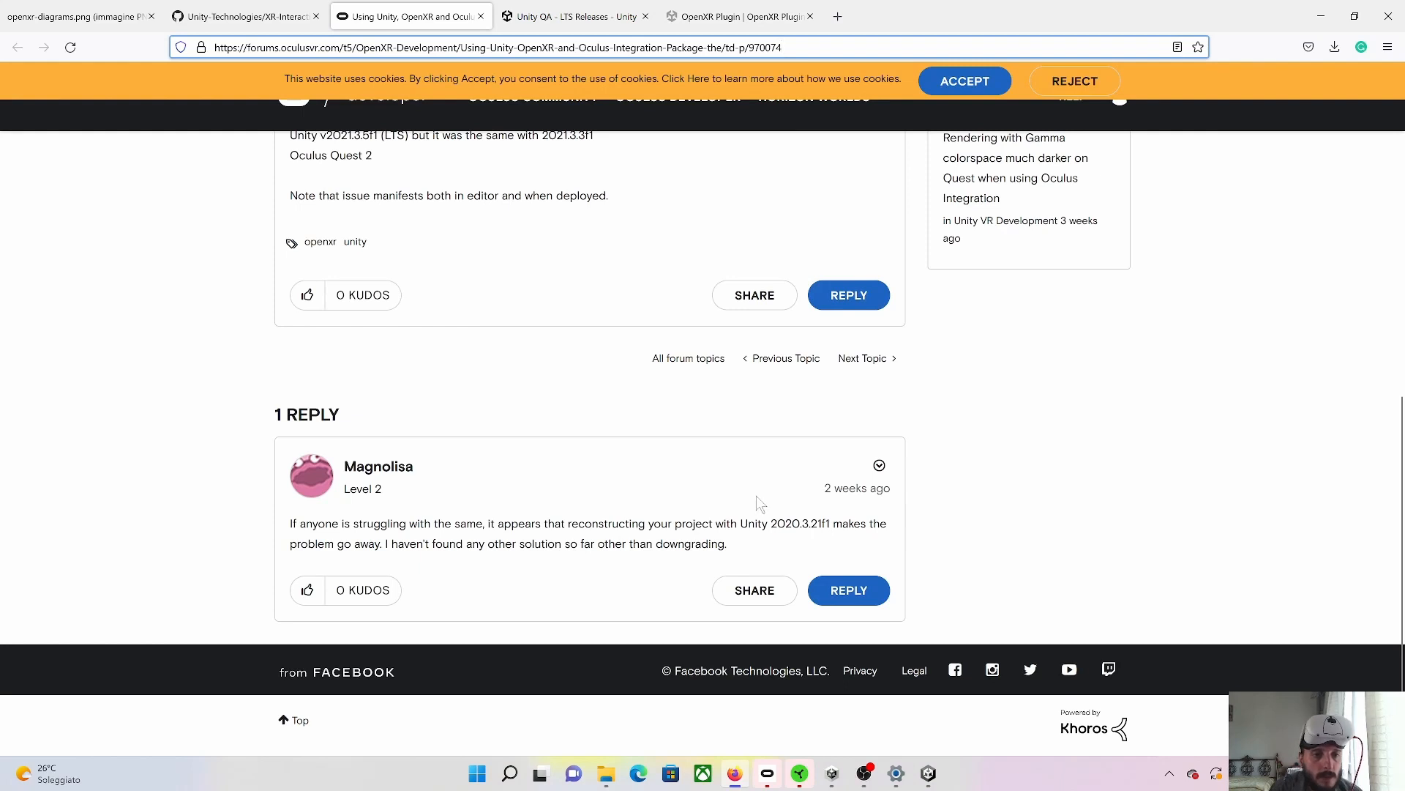
{"action": "left_click_drag", "start_coordinate": [772, 525], "coordinate": [836, 524]}
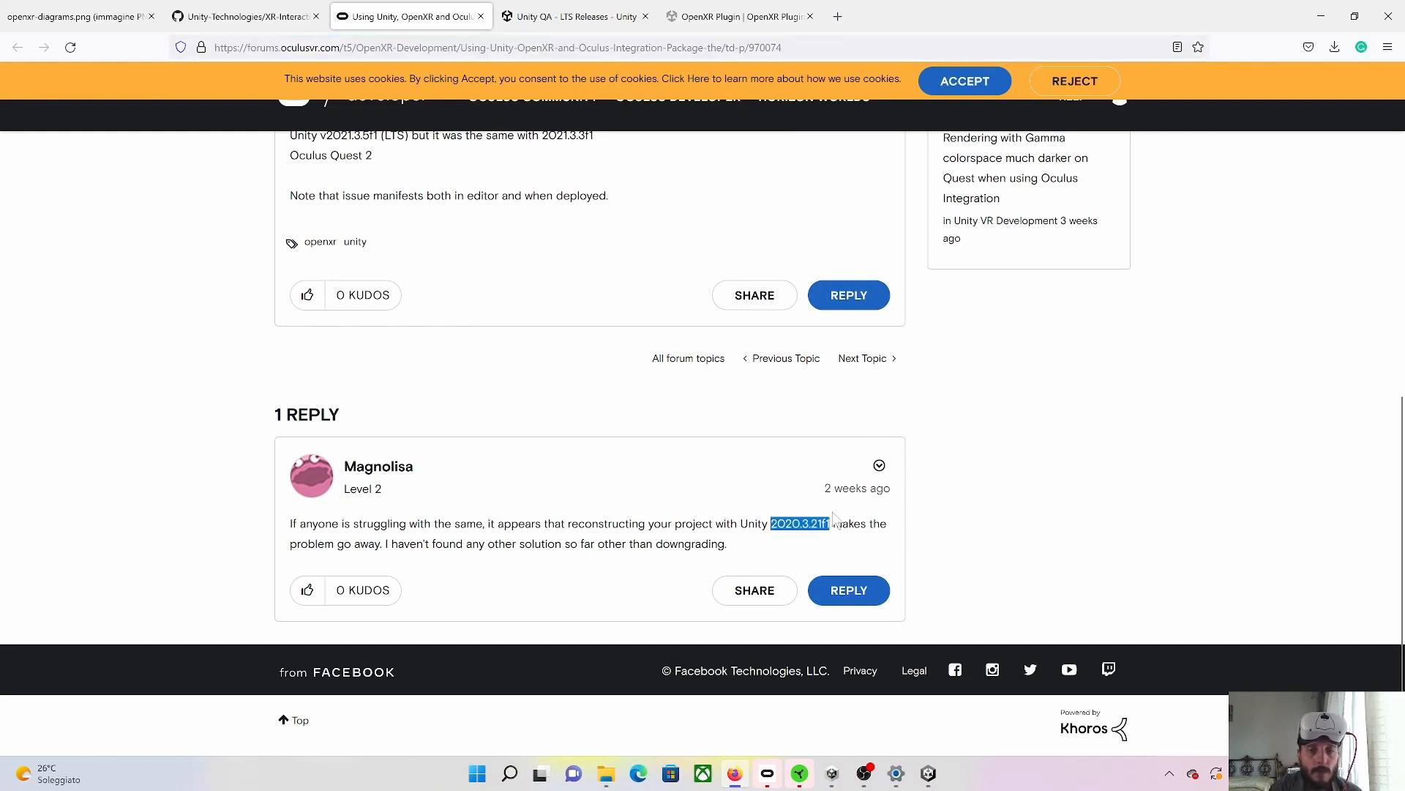
{"action": "left_click", "coordinate": [1316, 22]}
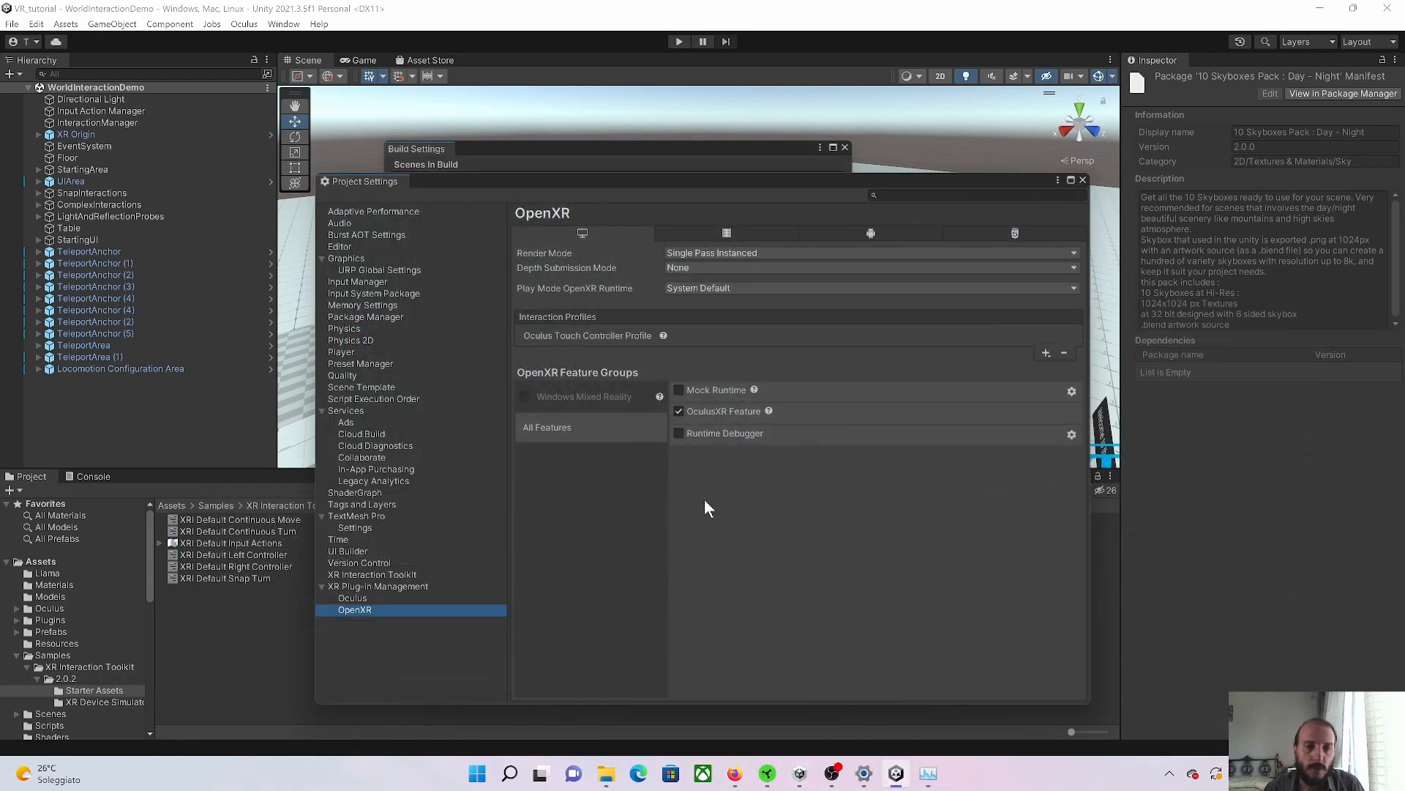
- Disable the OculusXR Feature in the desktop OpenXR settings and move the Project Settings and Build Settings windows off the scene view
{"action": "left_click", "coordinate": [679, 411]}
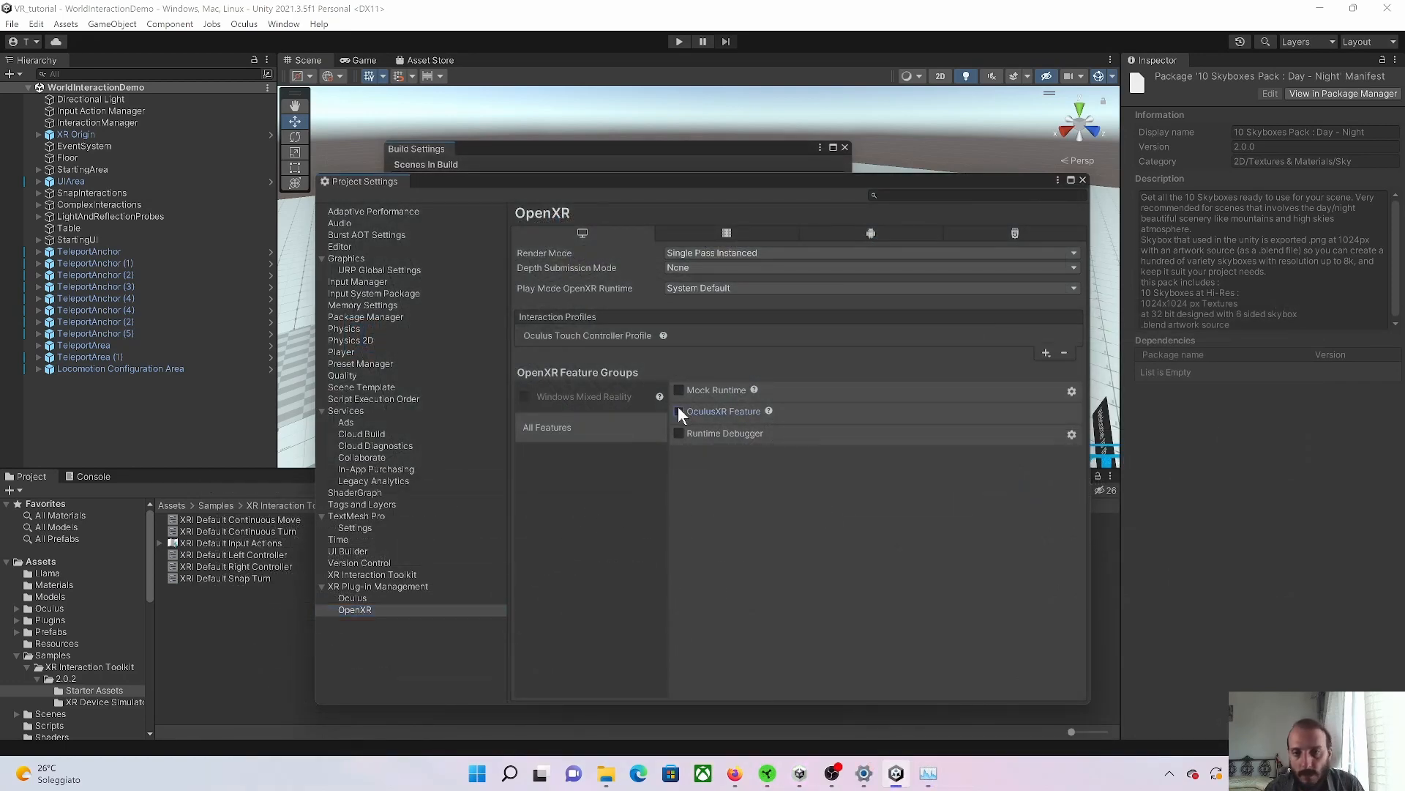
{"action": "scroll", "coordinate": [82, 658], "scroll_direction": "down", "scroll_amount": 3}
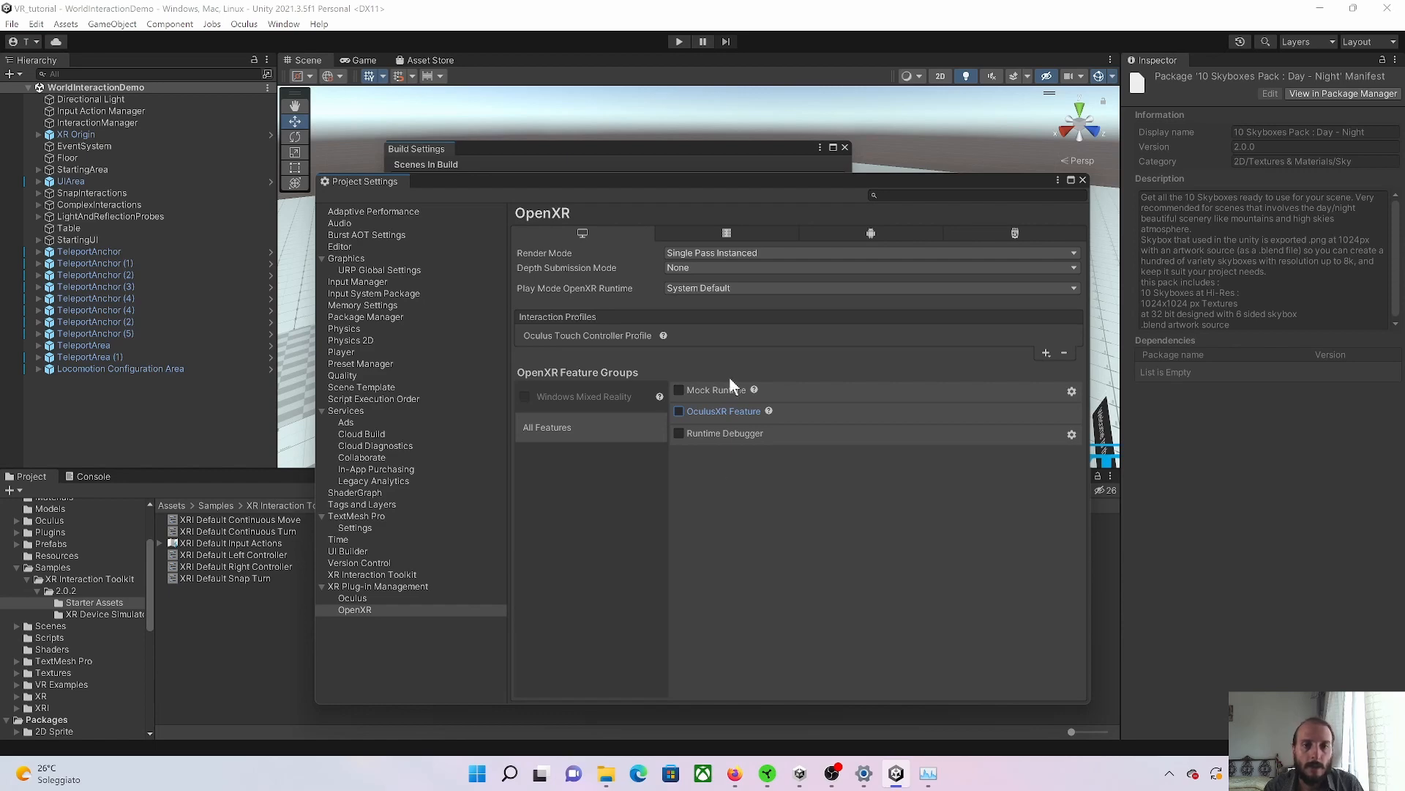
{"action": "left_click_drag", "start_coordinate": [685, 173], "coordinate": [708, 250]}
{"action": "left_click_drag", "start_coordinate": [688, 157], "coordinate": [1217, 188]}
- Test the demo scene in Play mode, declining to enable the OculusXR Feature, and stop it
{"action": "left_click", "coordinate": [680, 42]}
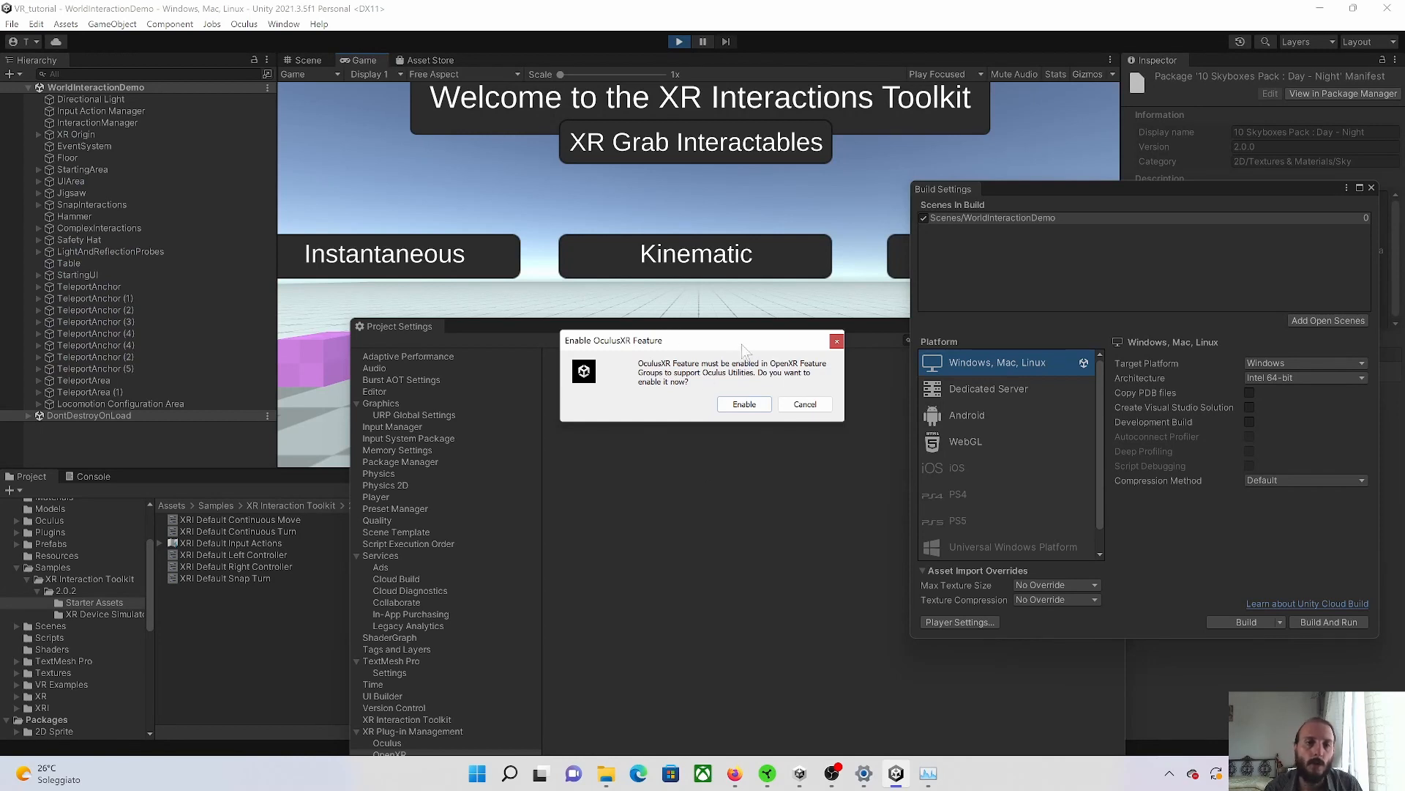
{"action": "left_click", "coordinate": [806, 405]}
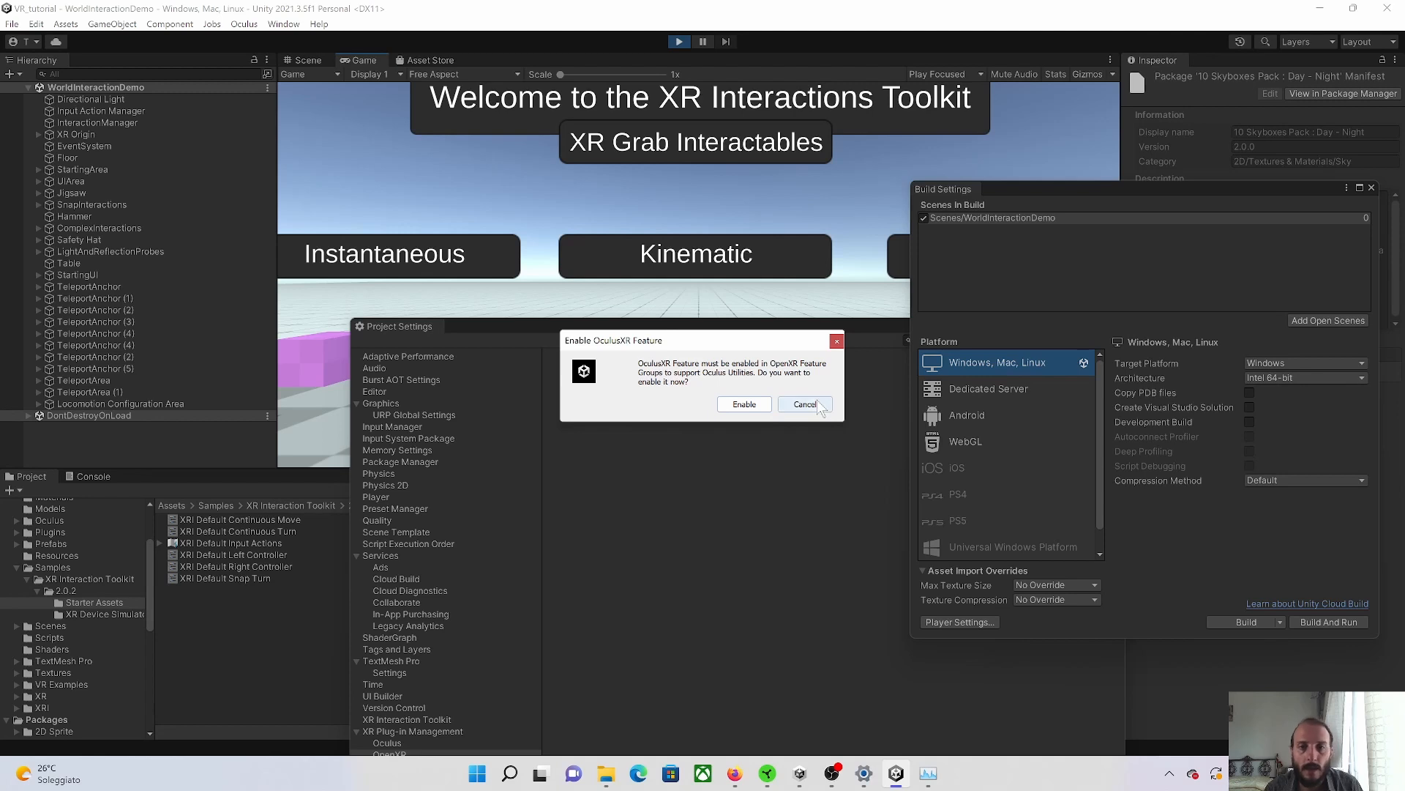
{"action": "left_click", "coordinate": [808, 408]}
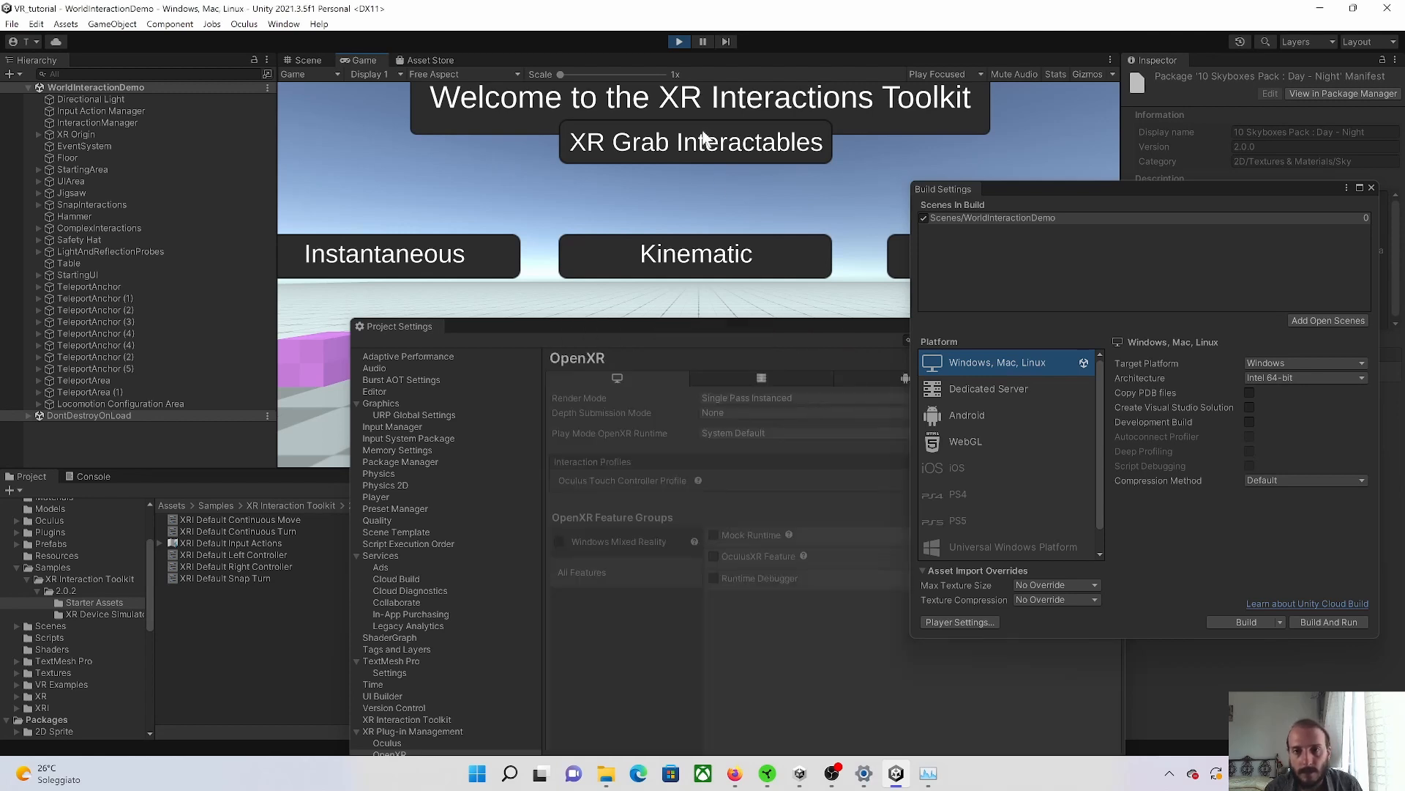
{"action": "left_click", "coordinate": [677, 43]}
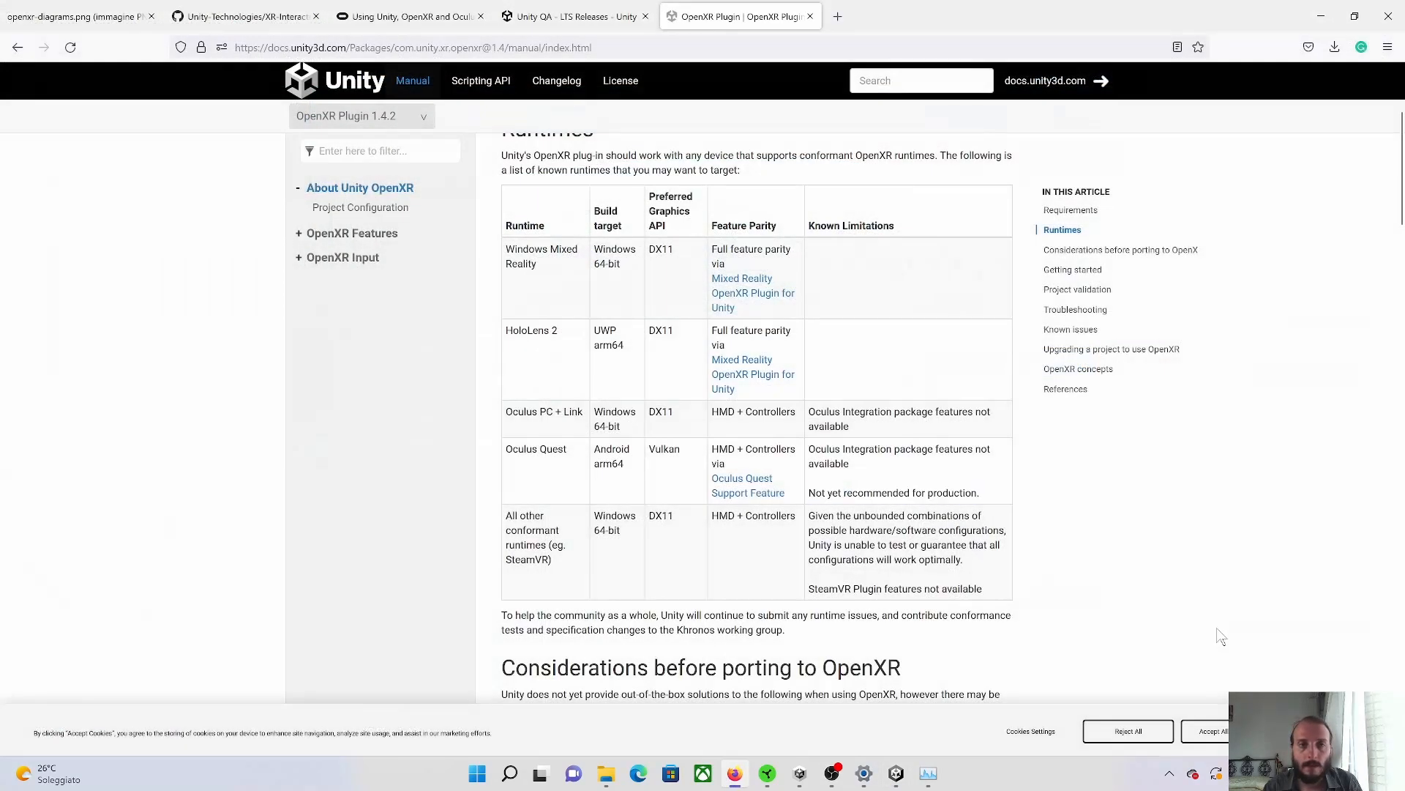
- Examine the Runtimes table in the OpenXR Plugin manual for the limitations of Oculus PC + Link and Oculus Quest
{"action": "scroll", "coordinate": [1146, 582], "scroll_direction": "up", "scroll_amount": 3}
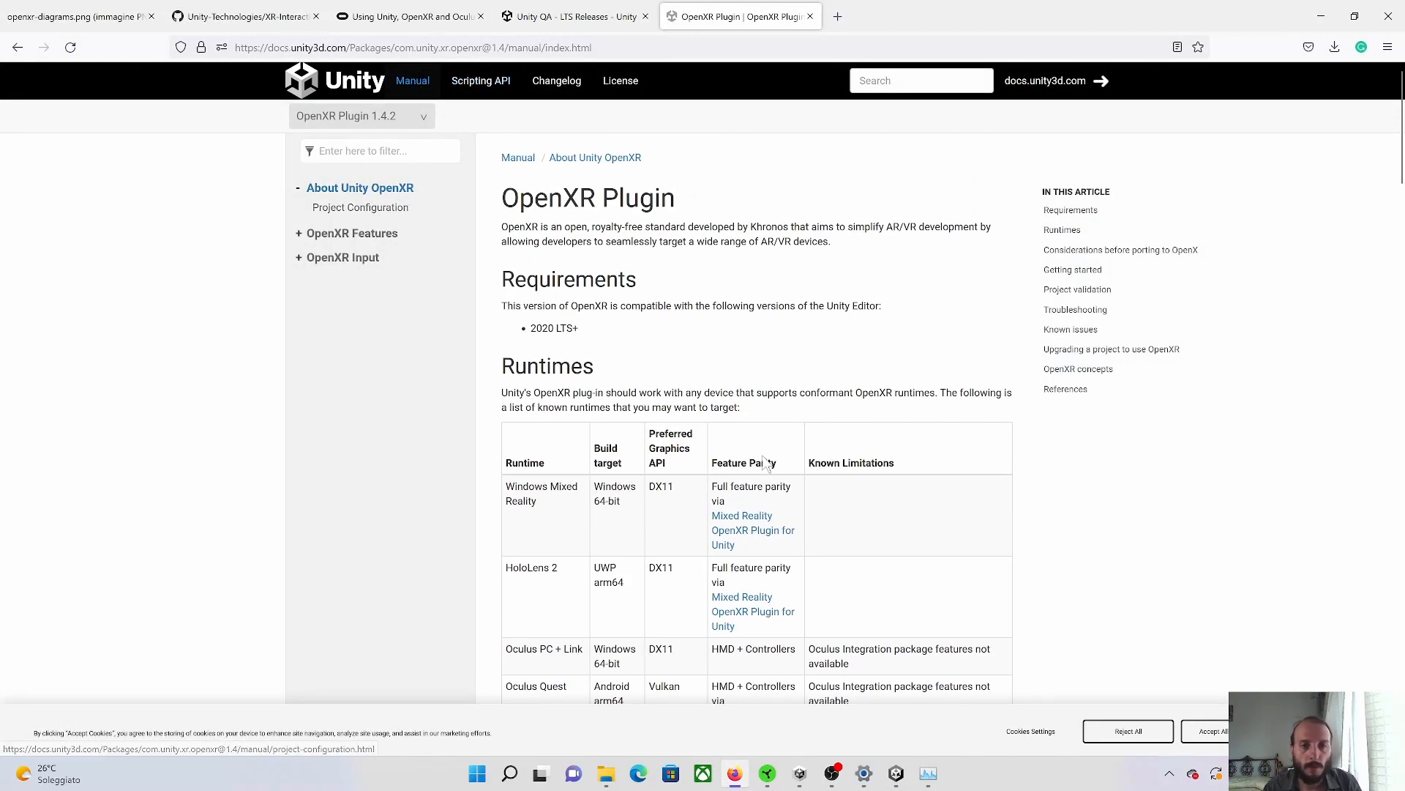
{"action": "scroll", "coordinate": [888, 559], "scroll_direction": "down", "scroll_amount": 3}
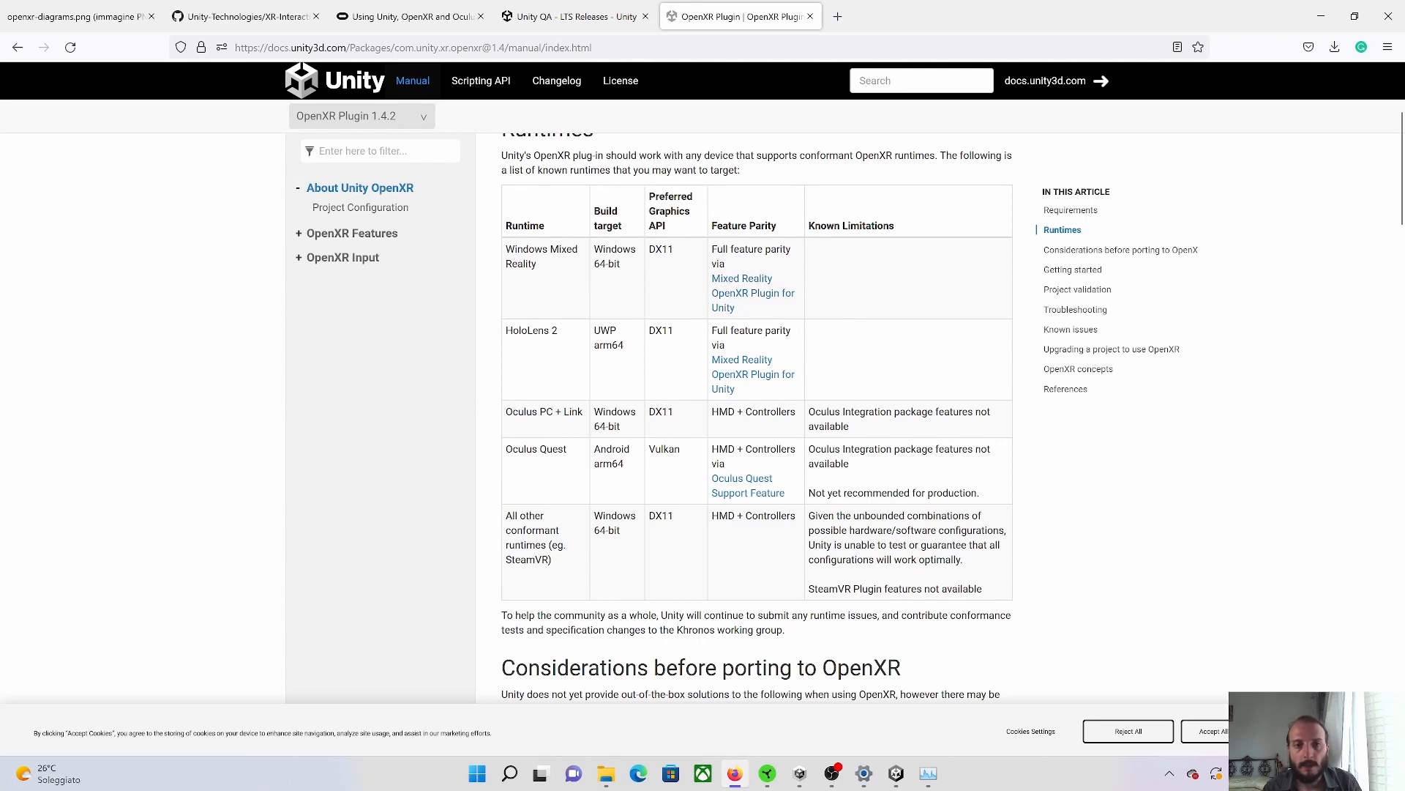
{"action": "left_click_drag", "start_coordinate": [505, 411], "coordinate": [811, 431]}
{"action": "left_click", "coordinate": [947, 429]}
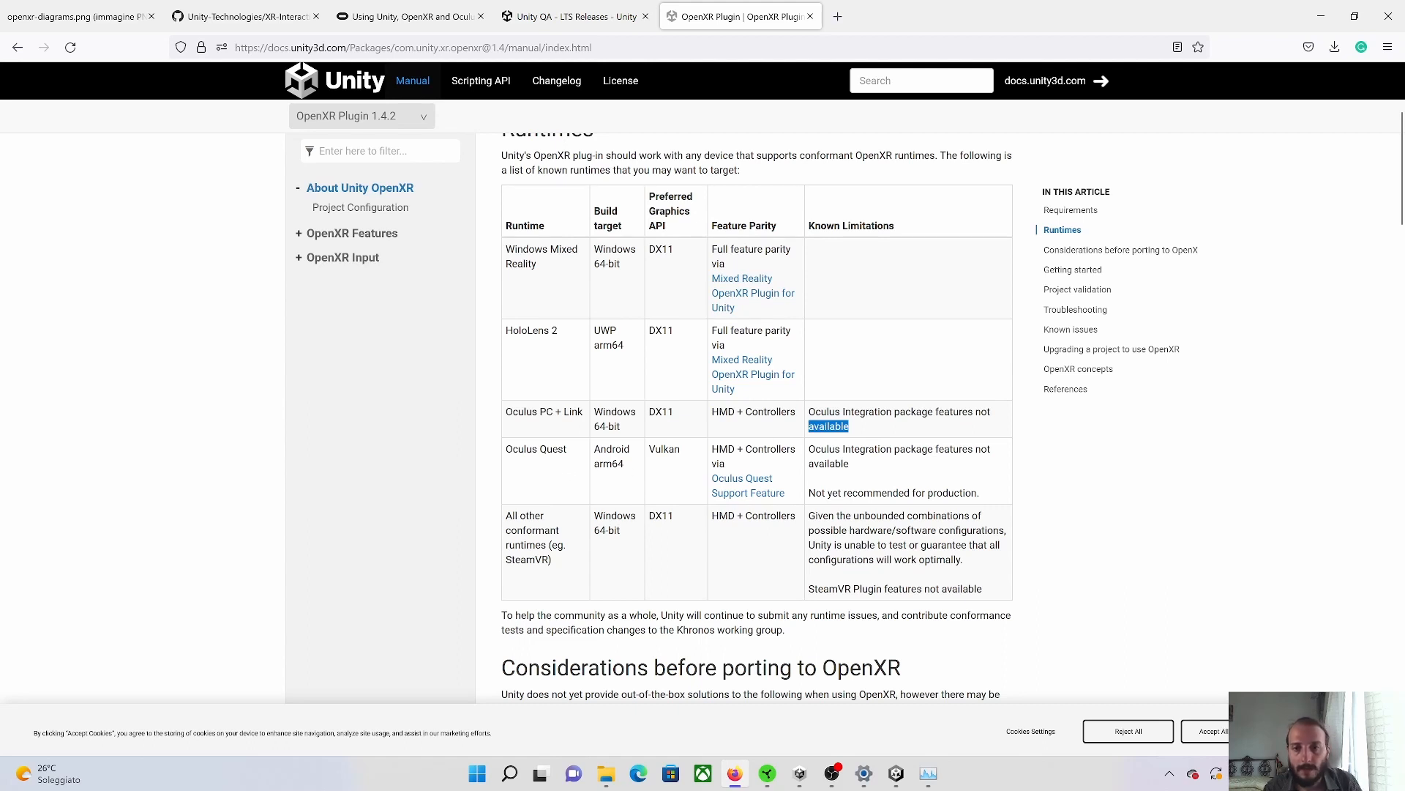
{"action": "left_click_drag", "start_coordinate": [808, 448], "coordinate": [995, 495]}
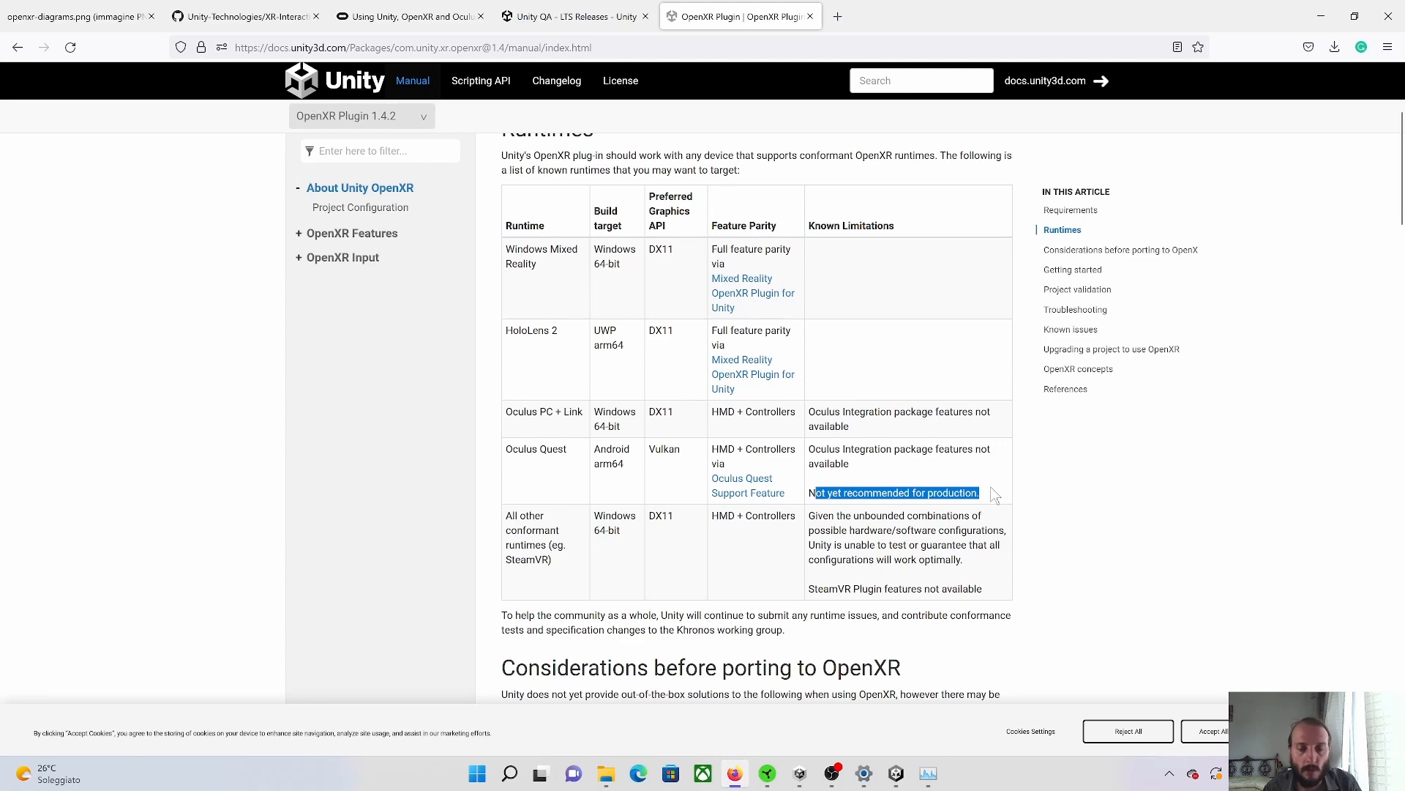
{"action": "left_click", "coordinate": [996, 495]}
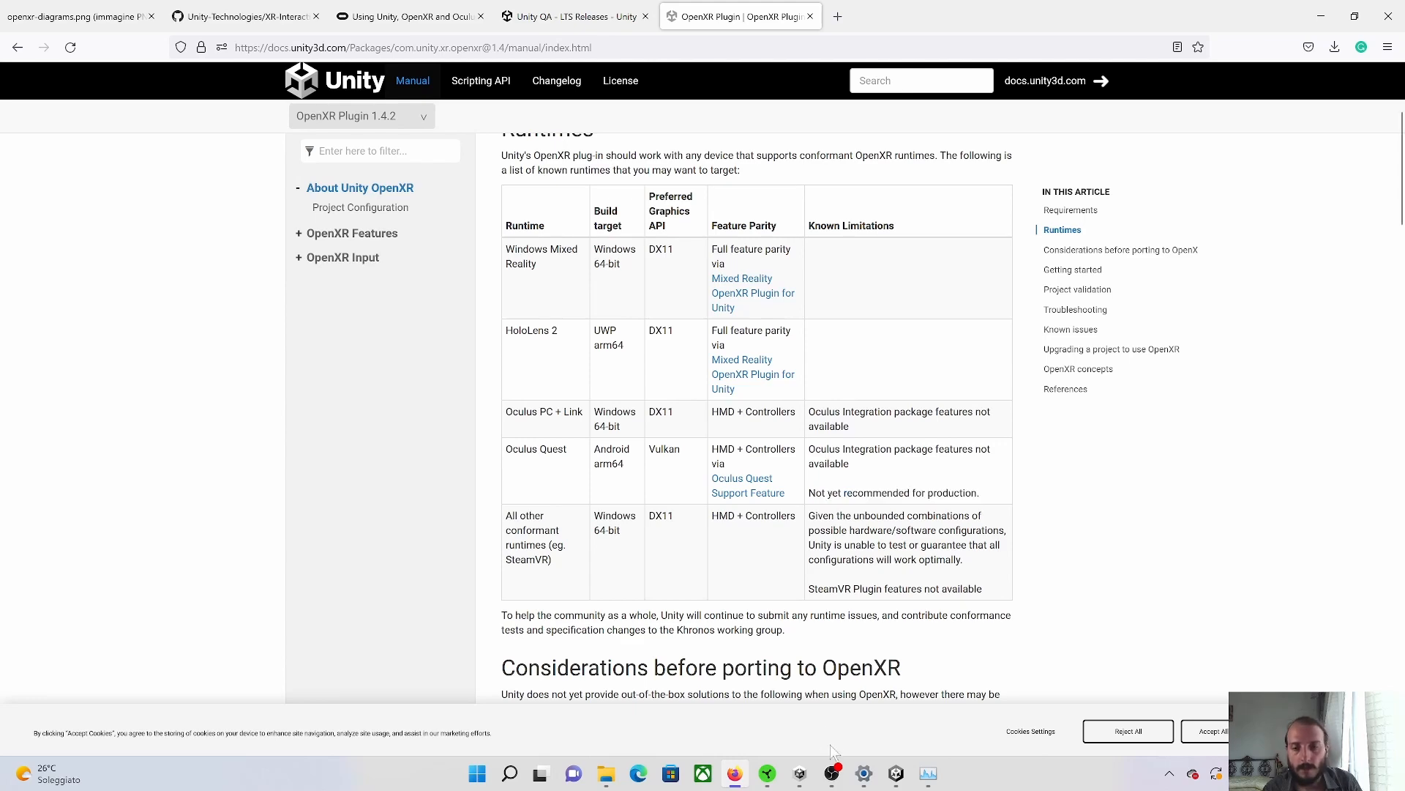
- Switch back to Unity and compare the Android and desktop plug-in providers in XR Plug-in Management
{"action": "mouse_move", "coordinate": [837, 777]}
{"action": "mouse_move", "coordinate": [896, 773]}
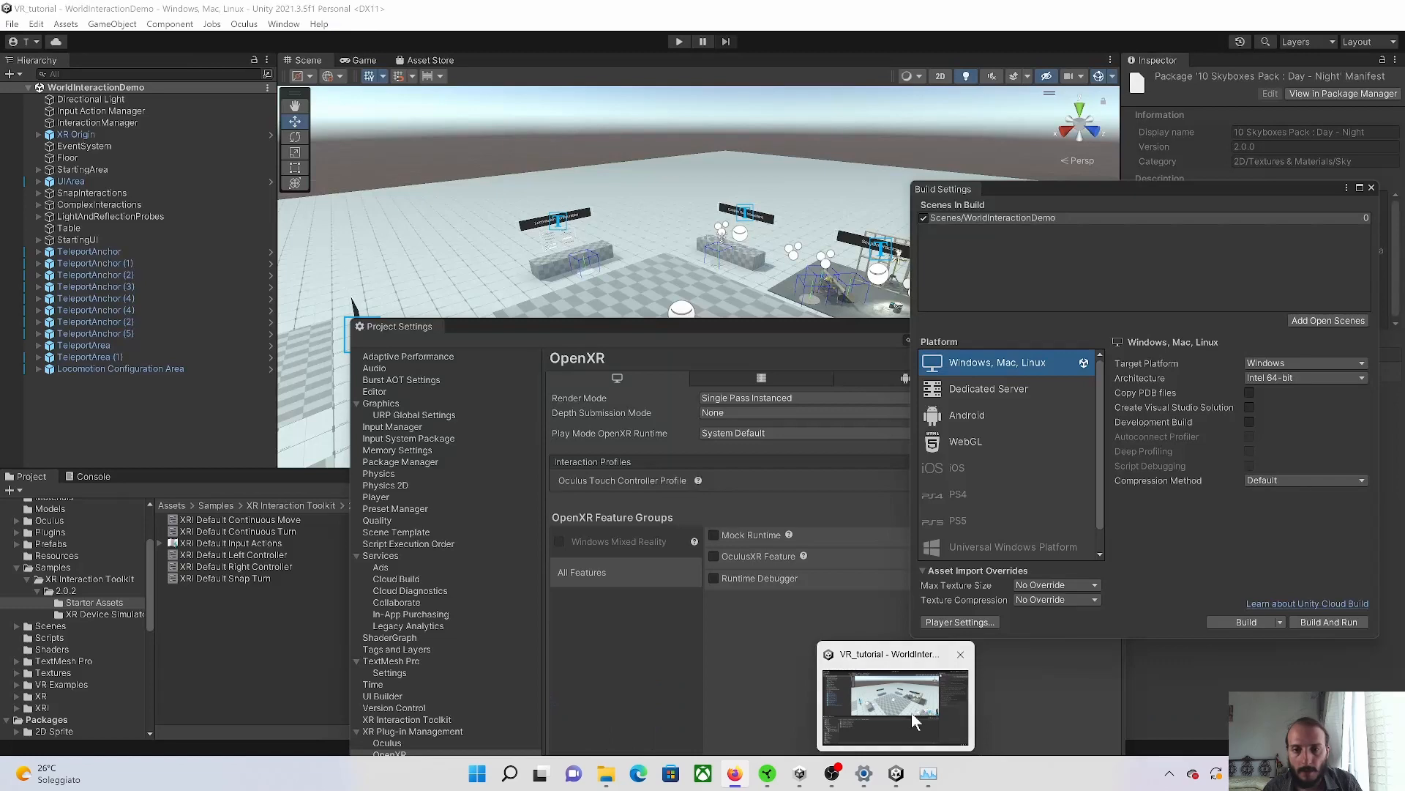
{"action": "left_click", "coordinate": [912, 711]}
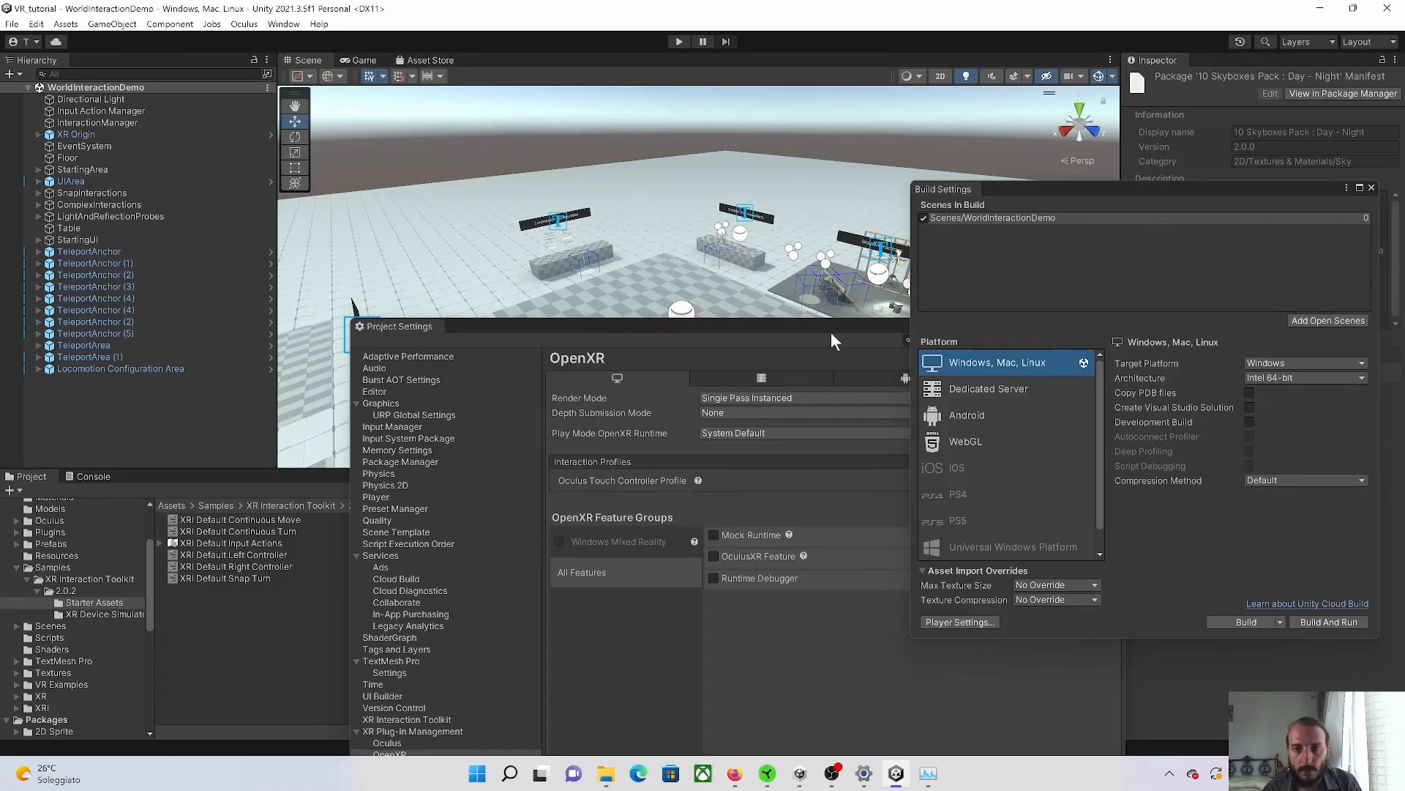
{"action": "left_click_drag", "start_coordinate": [832, 332], "coordinate": [710, 210]}
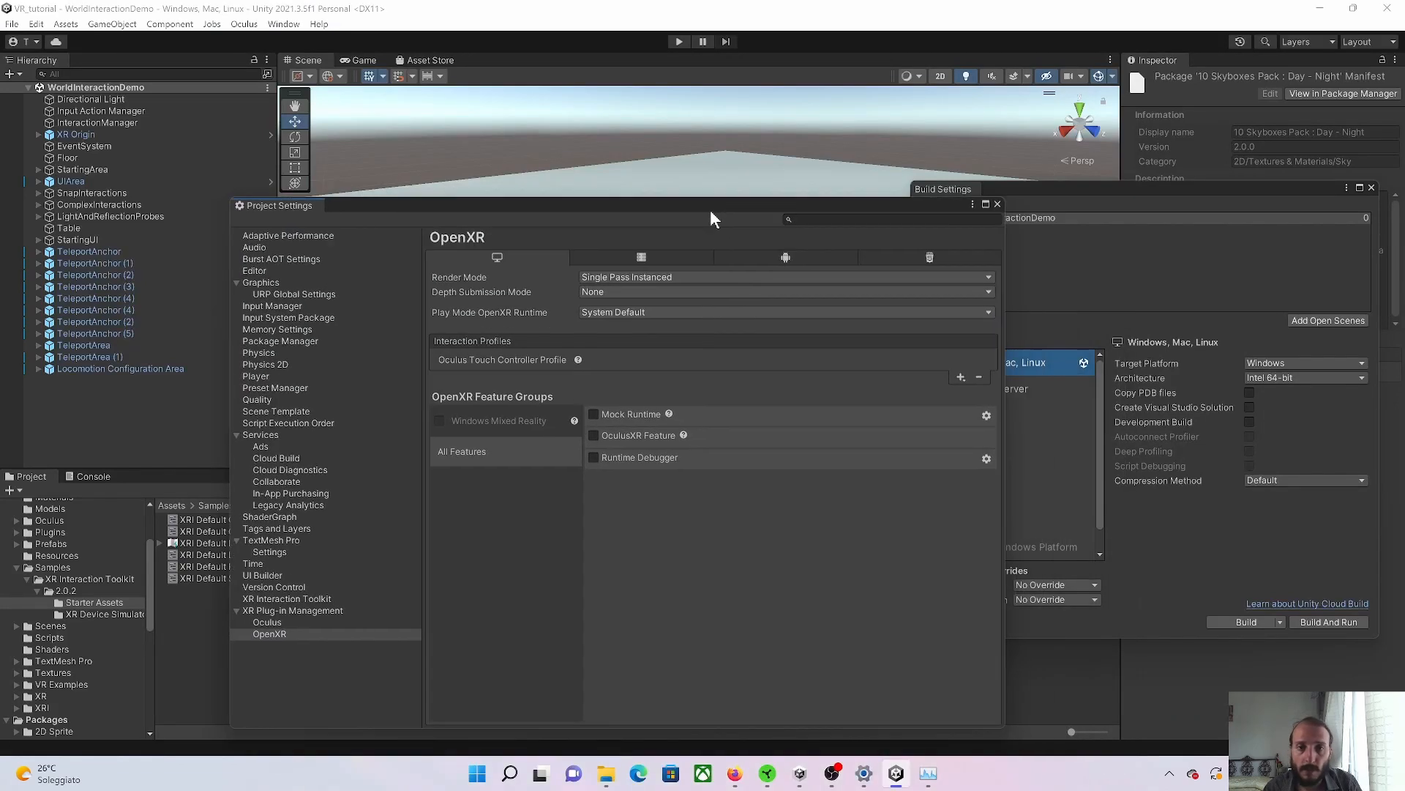
{"action": "left_click", "coordinate": [766, 249]}
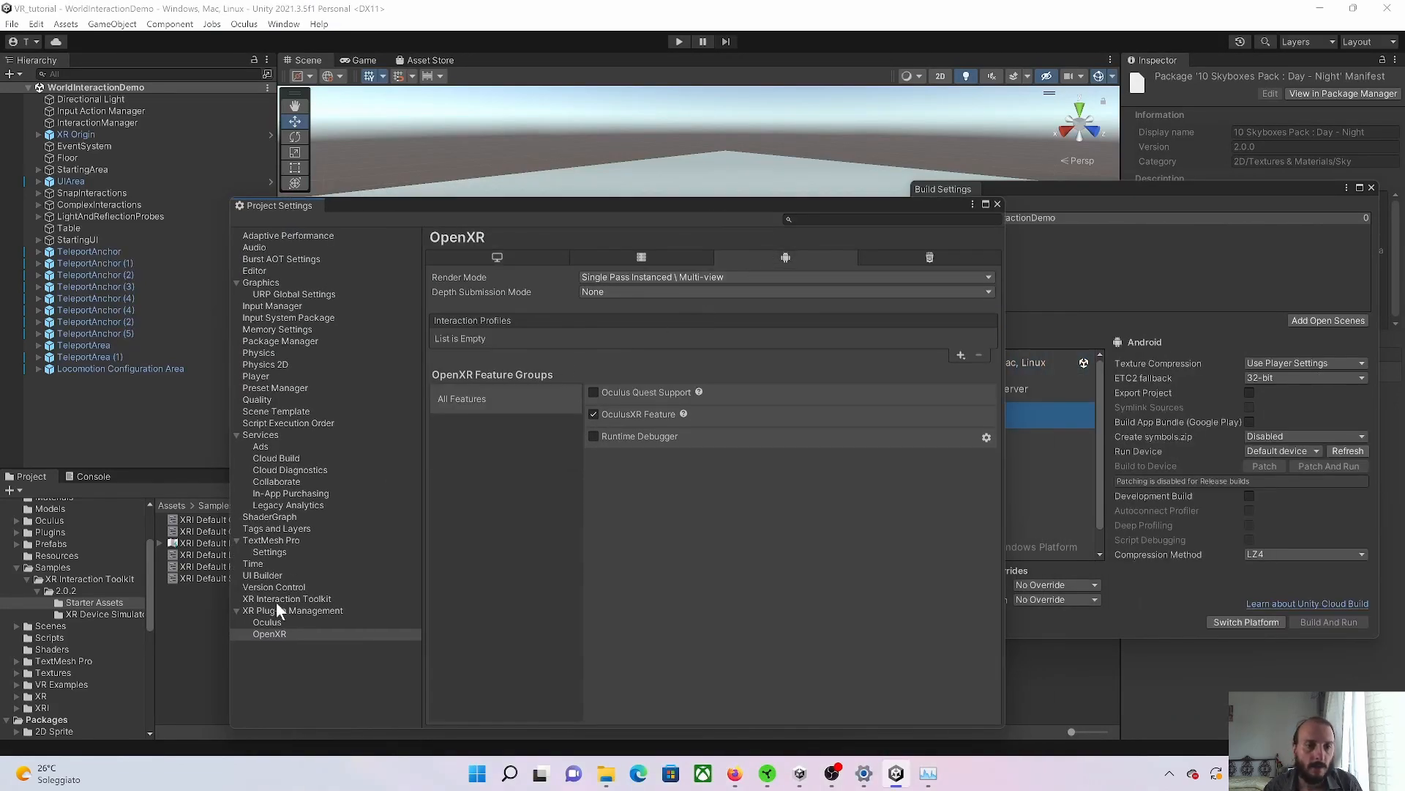
{"action": "left_click", "coordinate": [308, 611]}
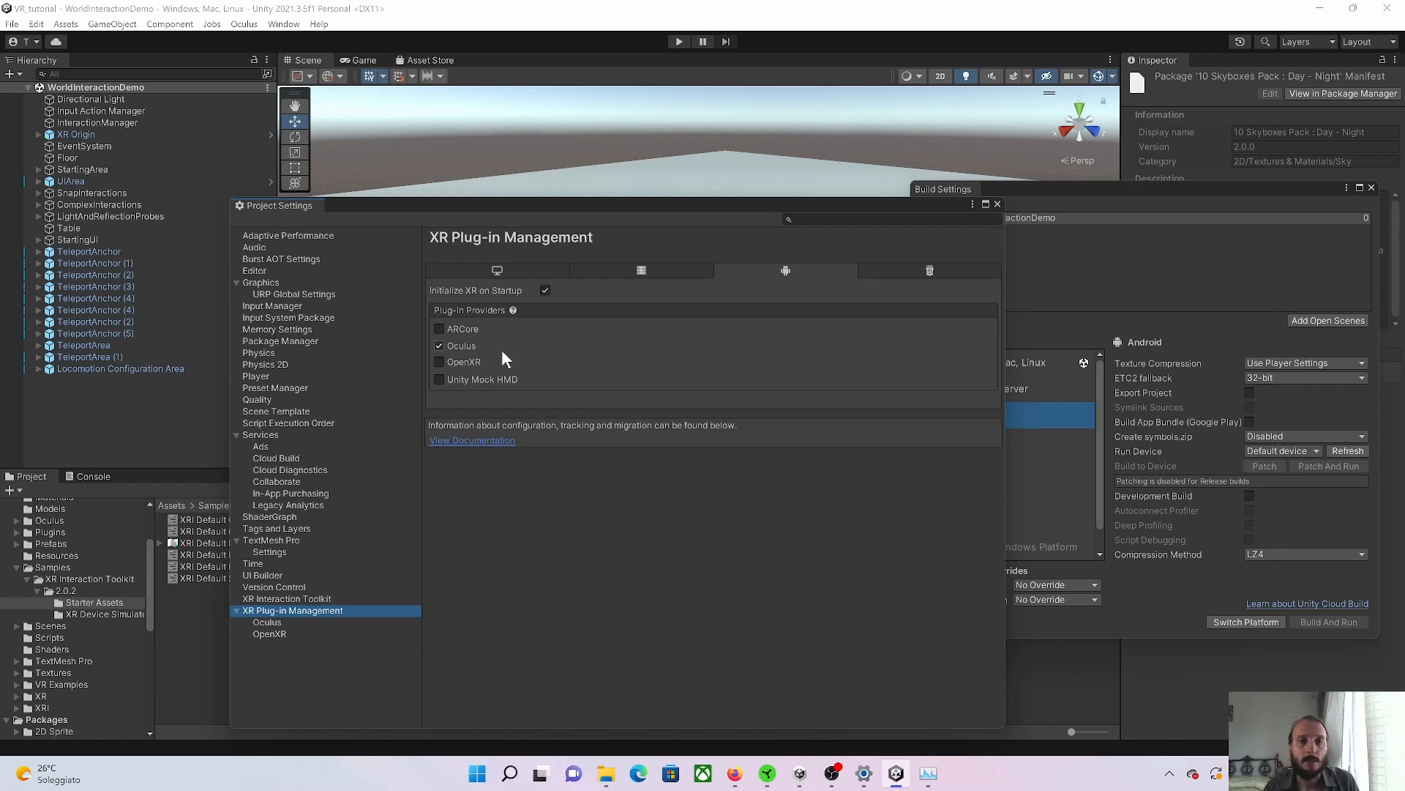
{"action": "left_click", "coordinate": [538, 270]}
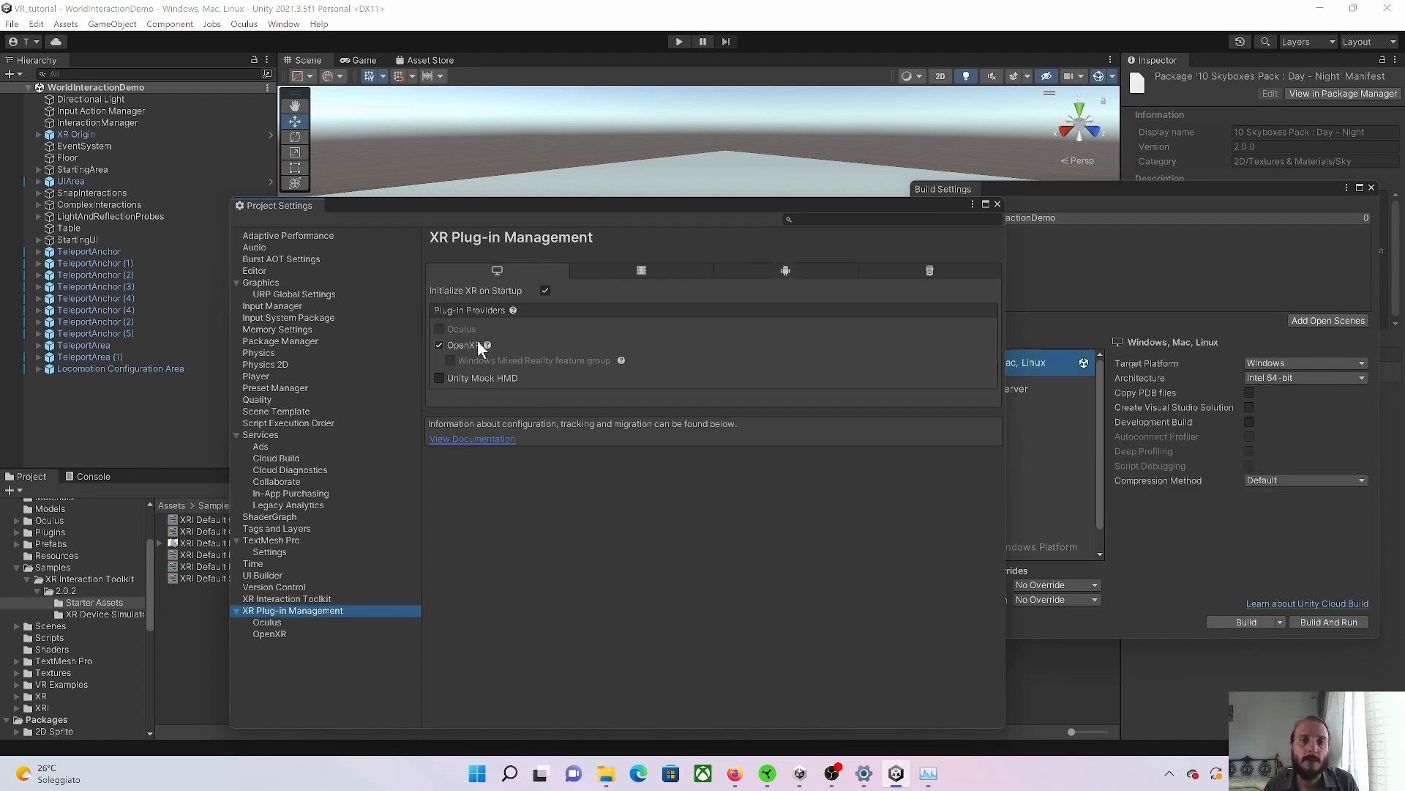
{"action": "left_click", "coordinate": [749, 271]}
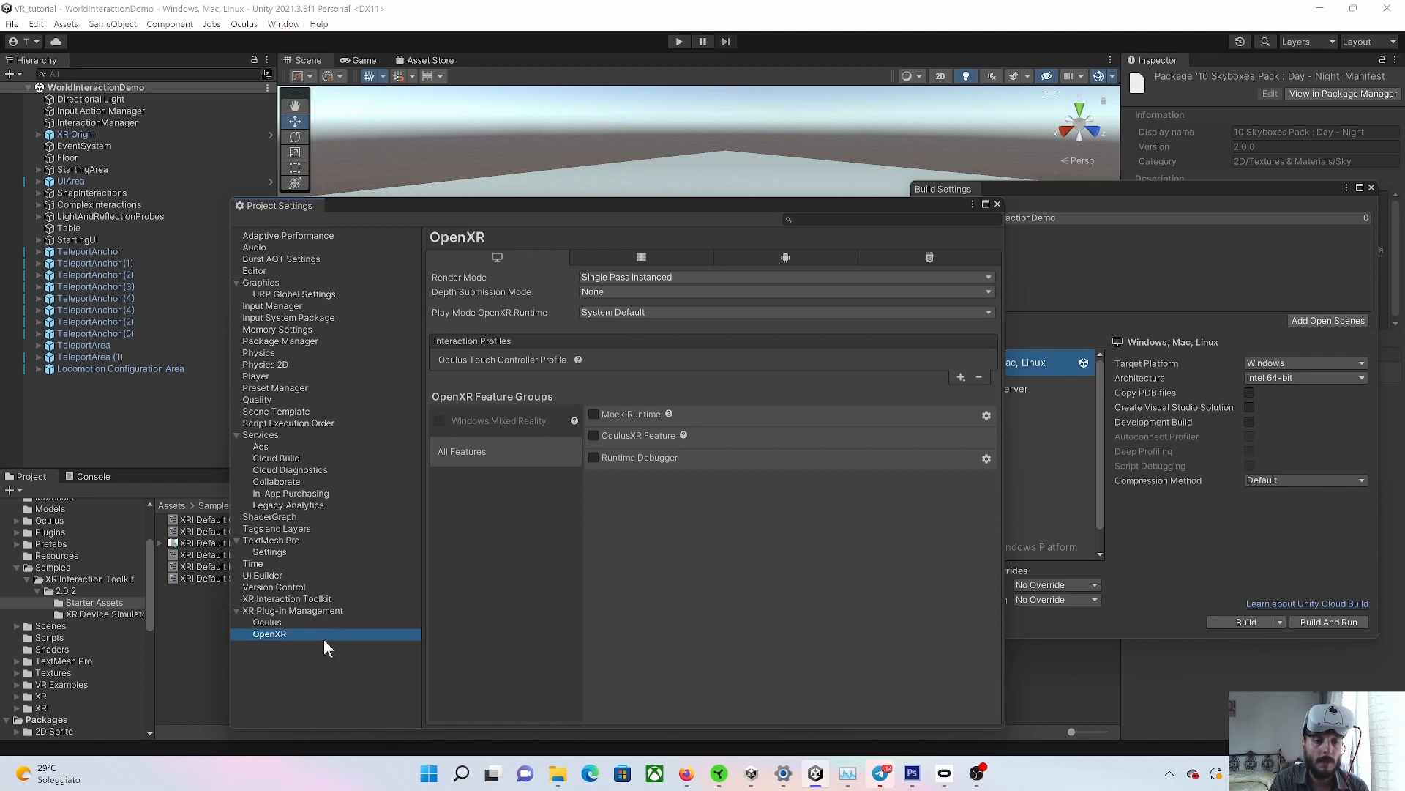
- Set the desktop Play Mode OpenXR Runtime to SteamVR and start playing the demo scene
{"action": "left_click", "coordinate": [724, 315]}
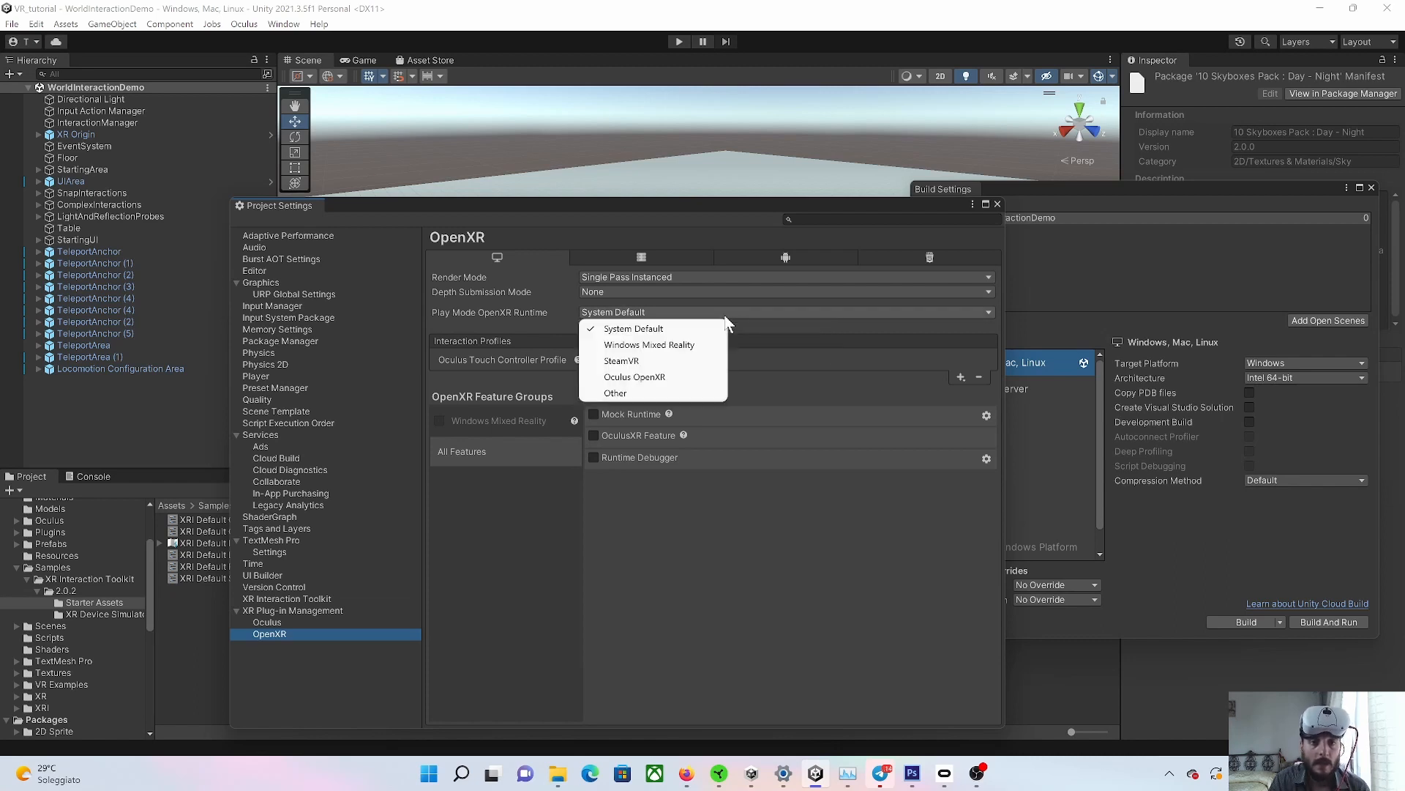
{"action": "left_click", "coordinate": [701, 361]}
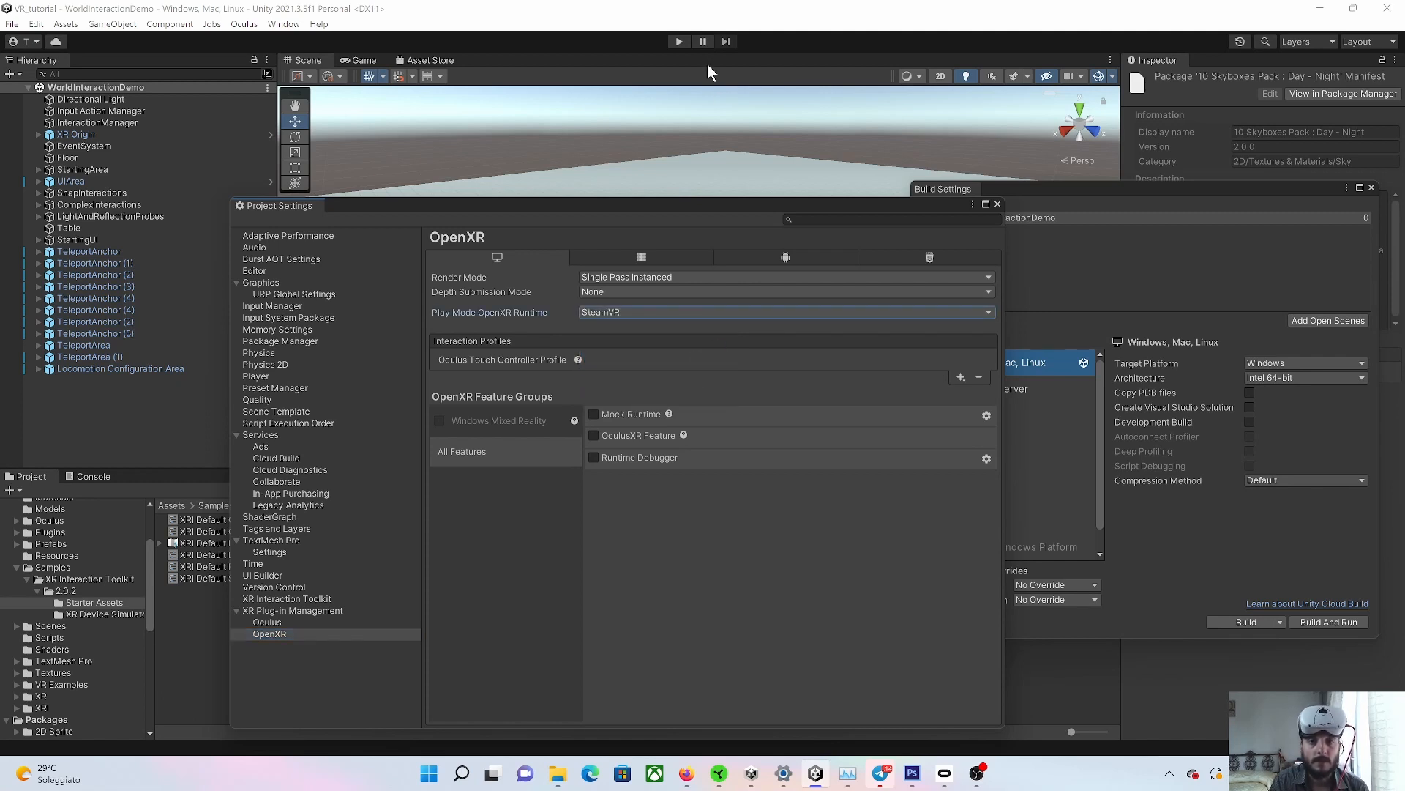
{"action": "left_click", "coordinate": [678, 41]}
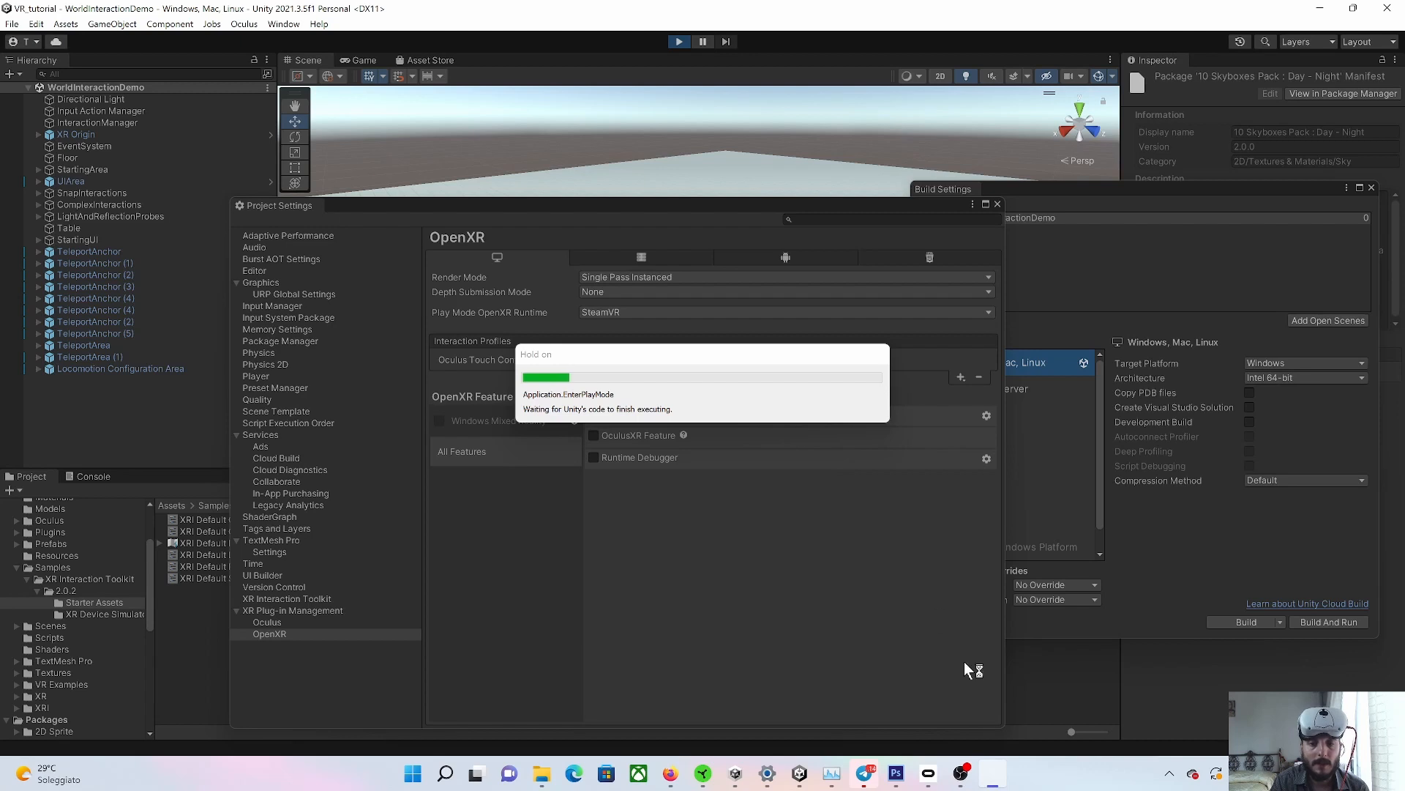
{"action": "mouse_move", "coordinate": [1009, 782]}
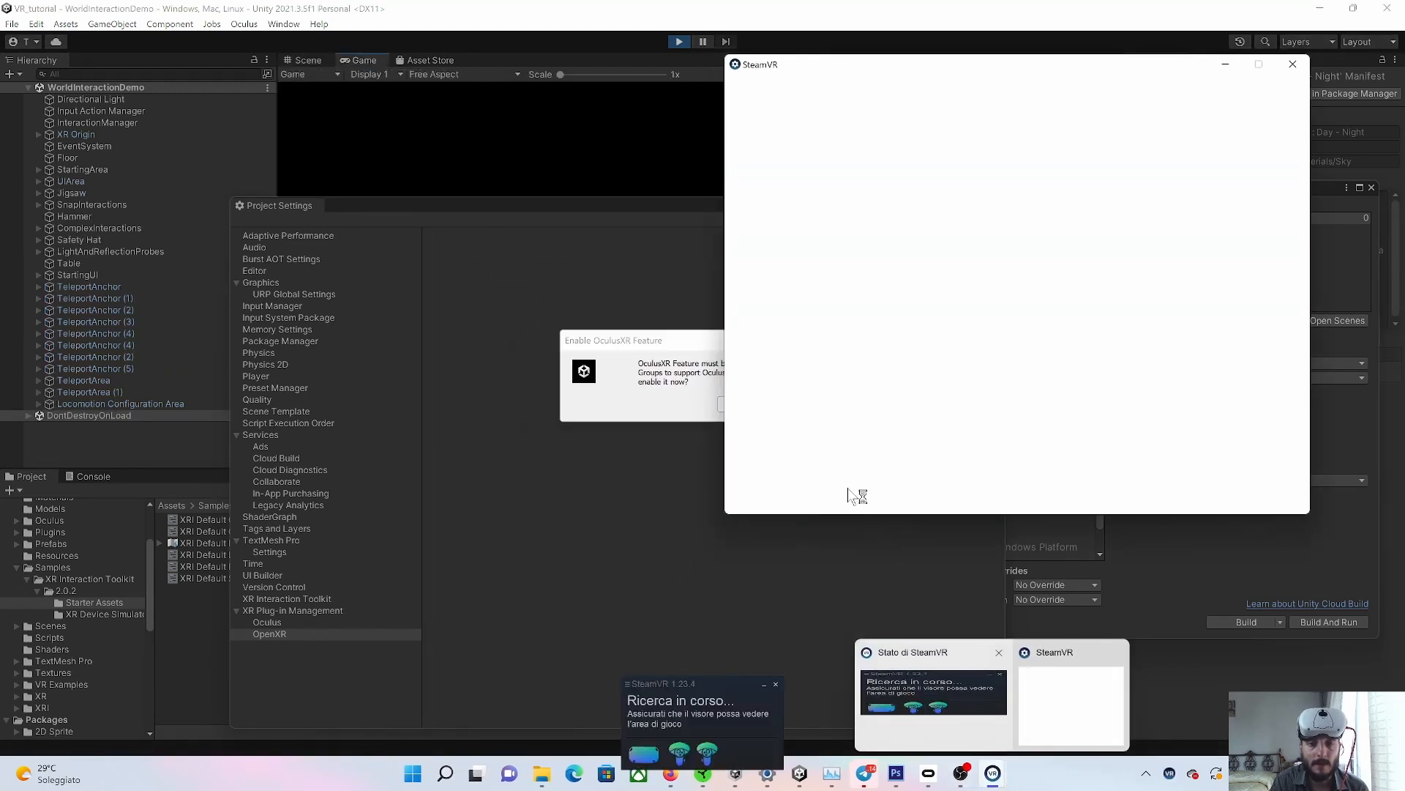
- Decline to enable the OculusXR Feature, uncover the Game view to check the SteamVR play test, and stop it
{"action": "left_click", "coordinate": [674, 359]}
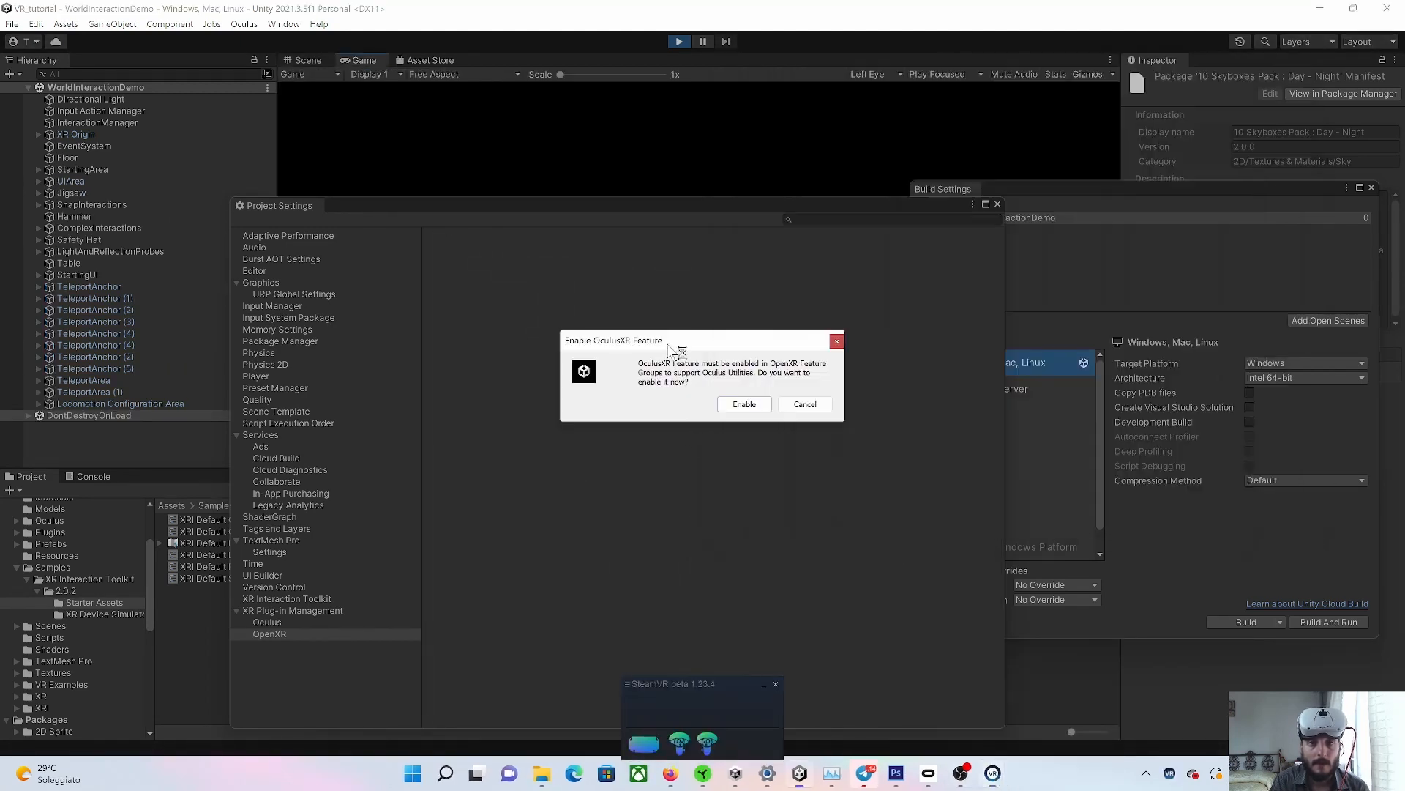
{"action": "left_click", "coordinate": [805, 404]}
{"action": "left_click", "coordinate": [810, 406]}
{"action": "left_click_drag", "start_coordinate": [780, 208], "coordinate": [935, 487]}
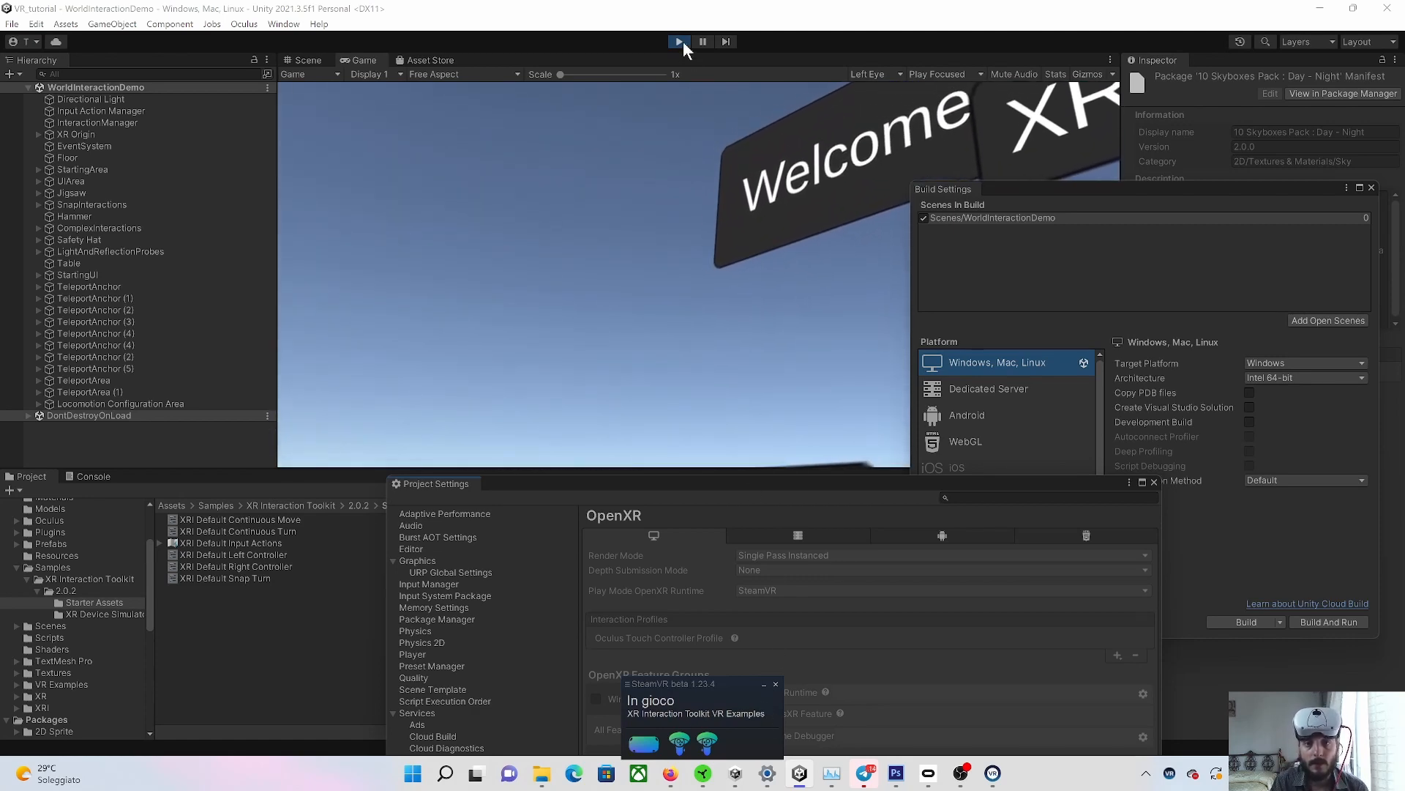
{"action": "left_click", "coordinate": [680, 42]}
- Bring the Project Settings and Build Settings windows back into view and select Android as the build platform
{"action": "left_click_drag", "start_coordinate": [849, 486], "coordinate": [848, 171]}
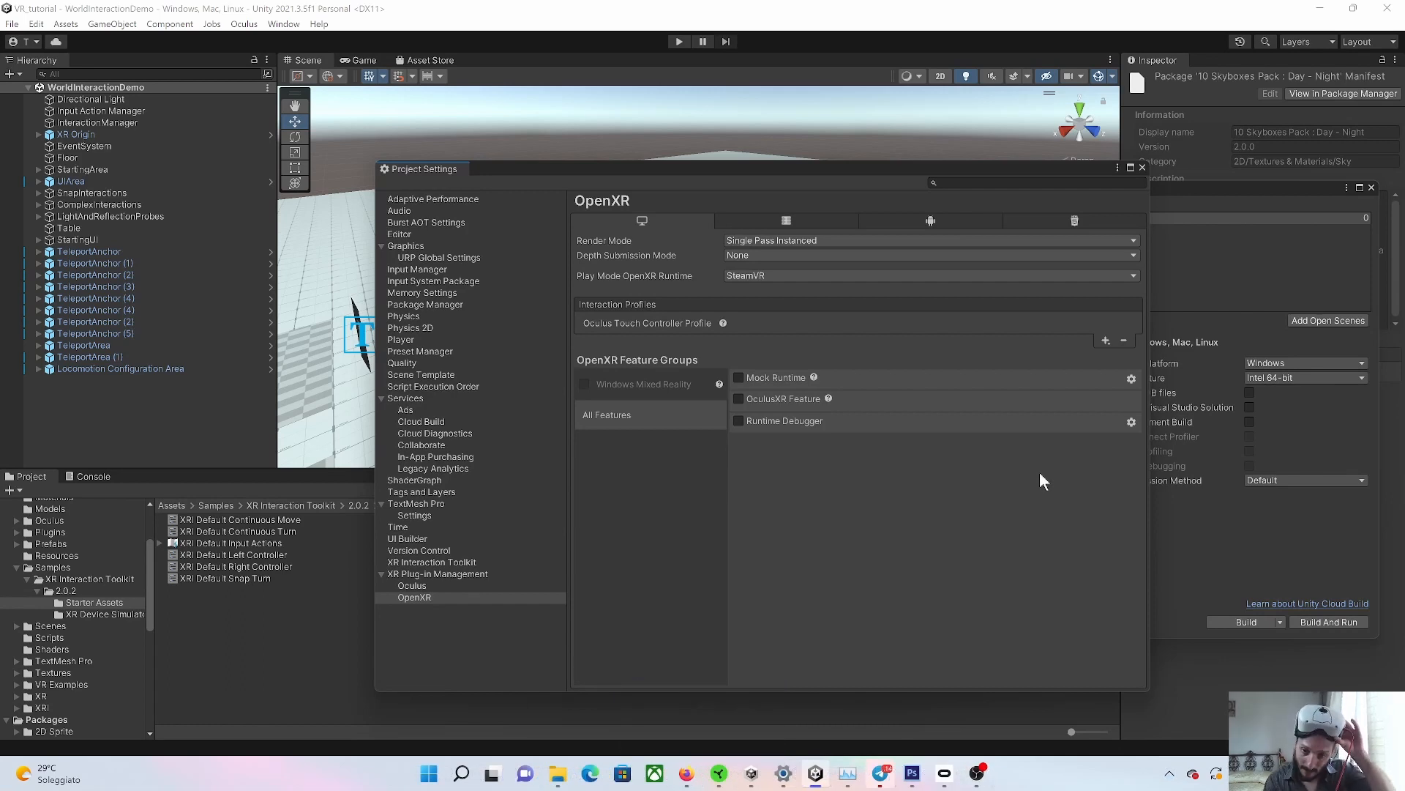
{"action": "left_click", "coordinate": [1216, 189]}
{"action": "left_click_drag", "start_coordinate": [1215, 186], "coordinate": [822, 192]}
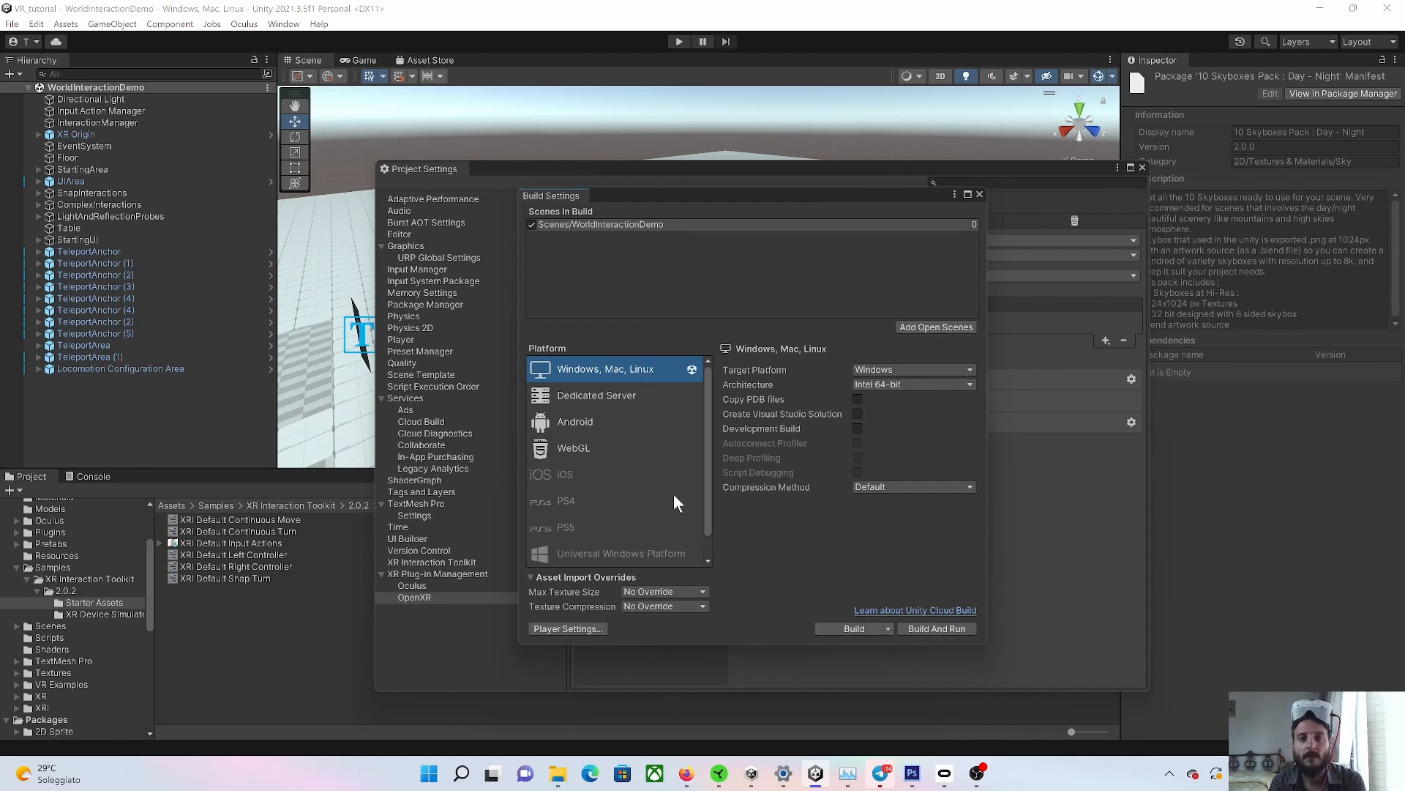
{"action": "left_click", "coordinate": [640, 426]}
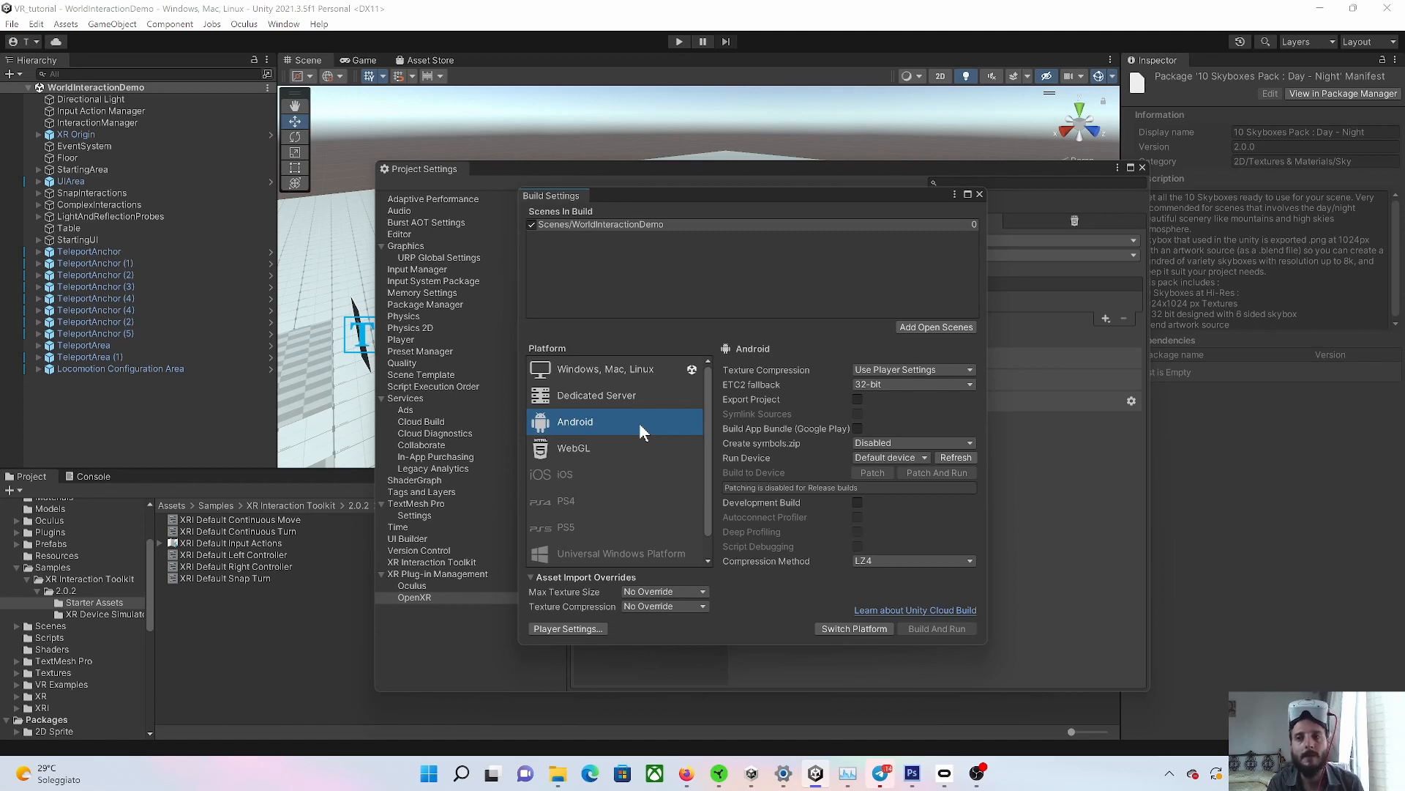
- Select Windows, Mac, Linux as the target platform and build the WorldInteractionDemo scene
{"action": "left_click", "coordinate": [648, 371]}
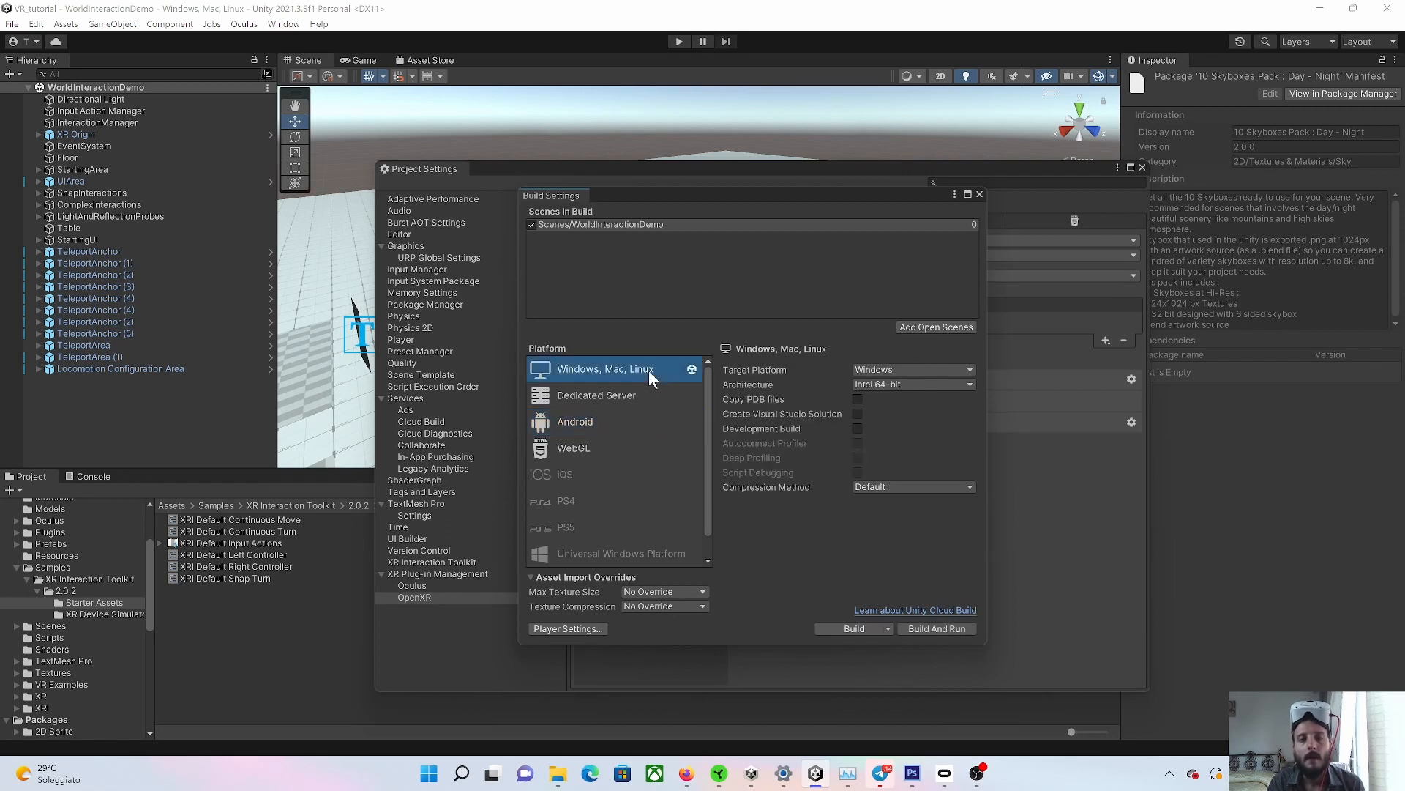
{"action": "left_click", "coordinate": [851, 627]}
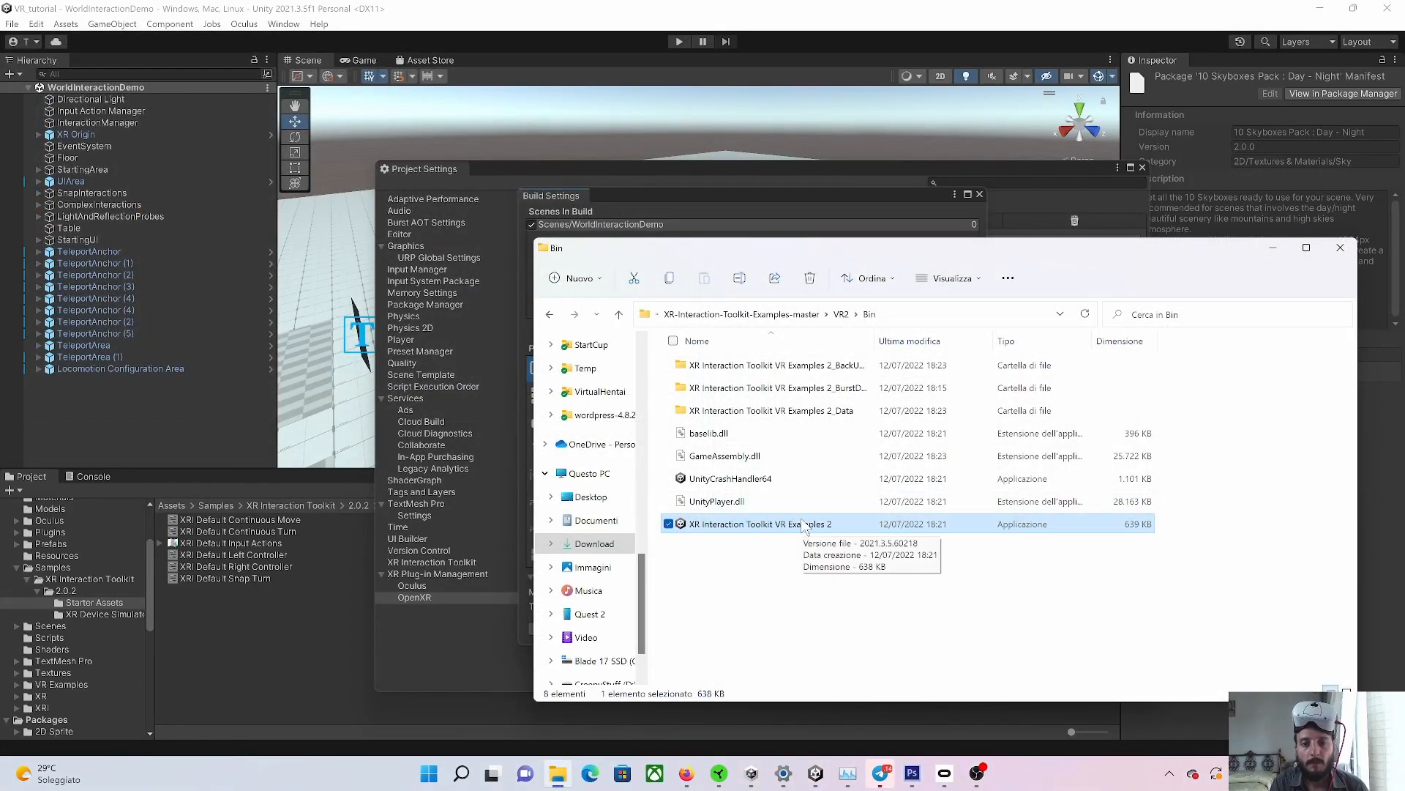
- Run the built XR Interaction Toolkit VR Examples 2 application from the Bin folder to test it, and close it
{"action": "double_click", "coordinate": [833, 524]}
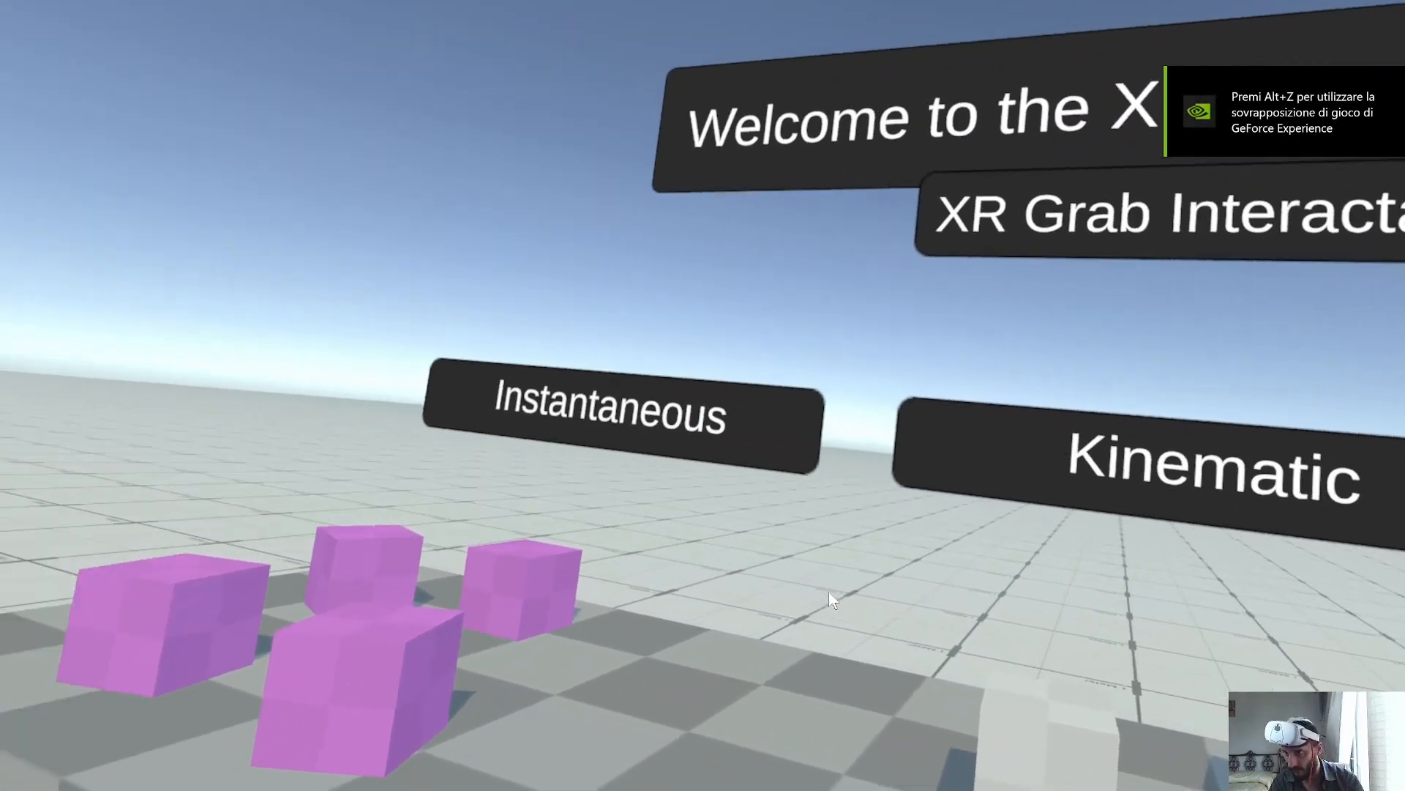
{"action": "key", "text": "super"}
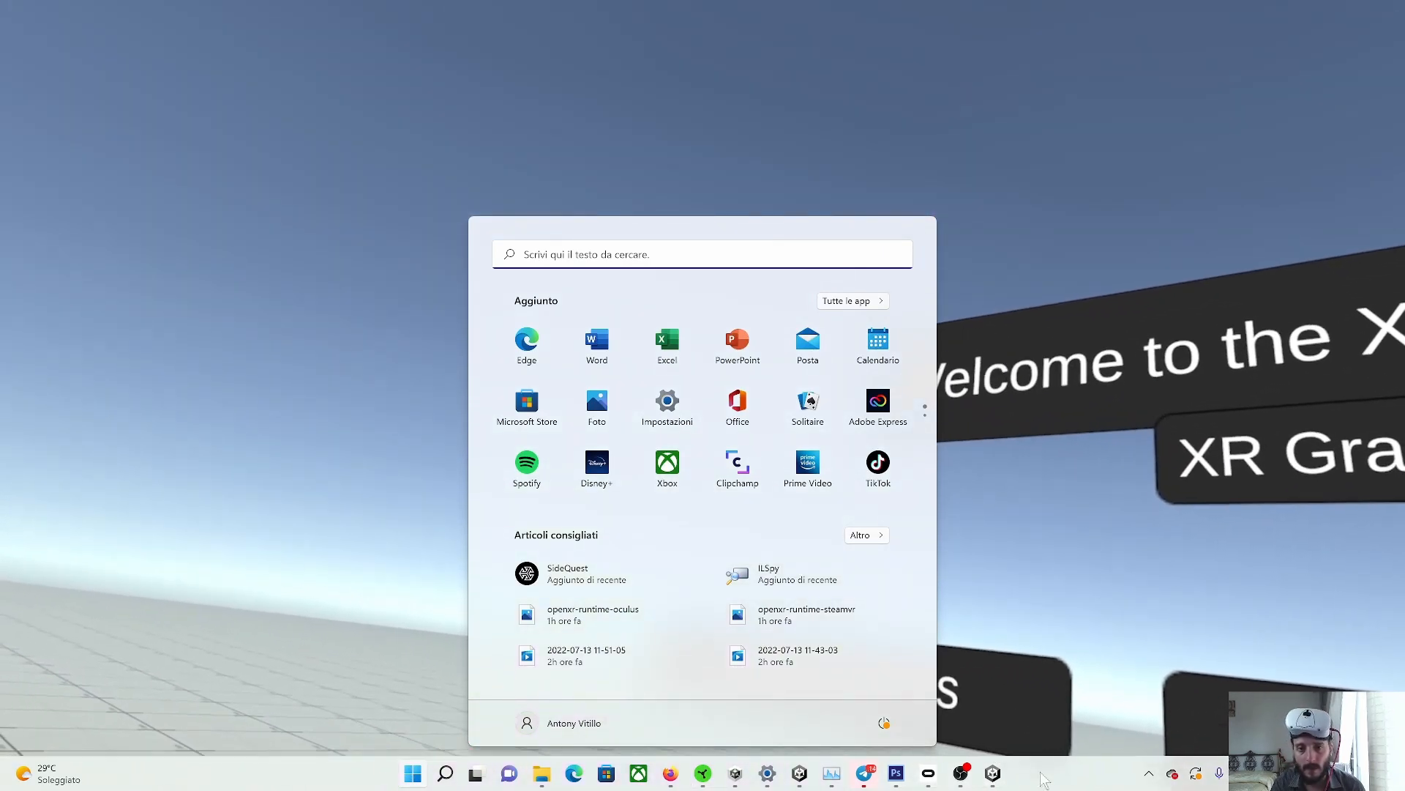
{"action": "key", "text": "super"}
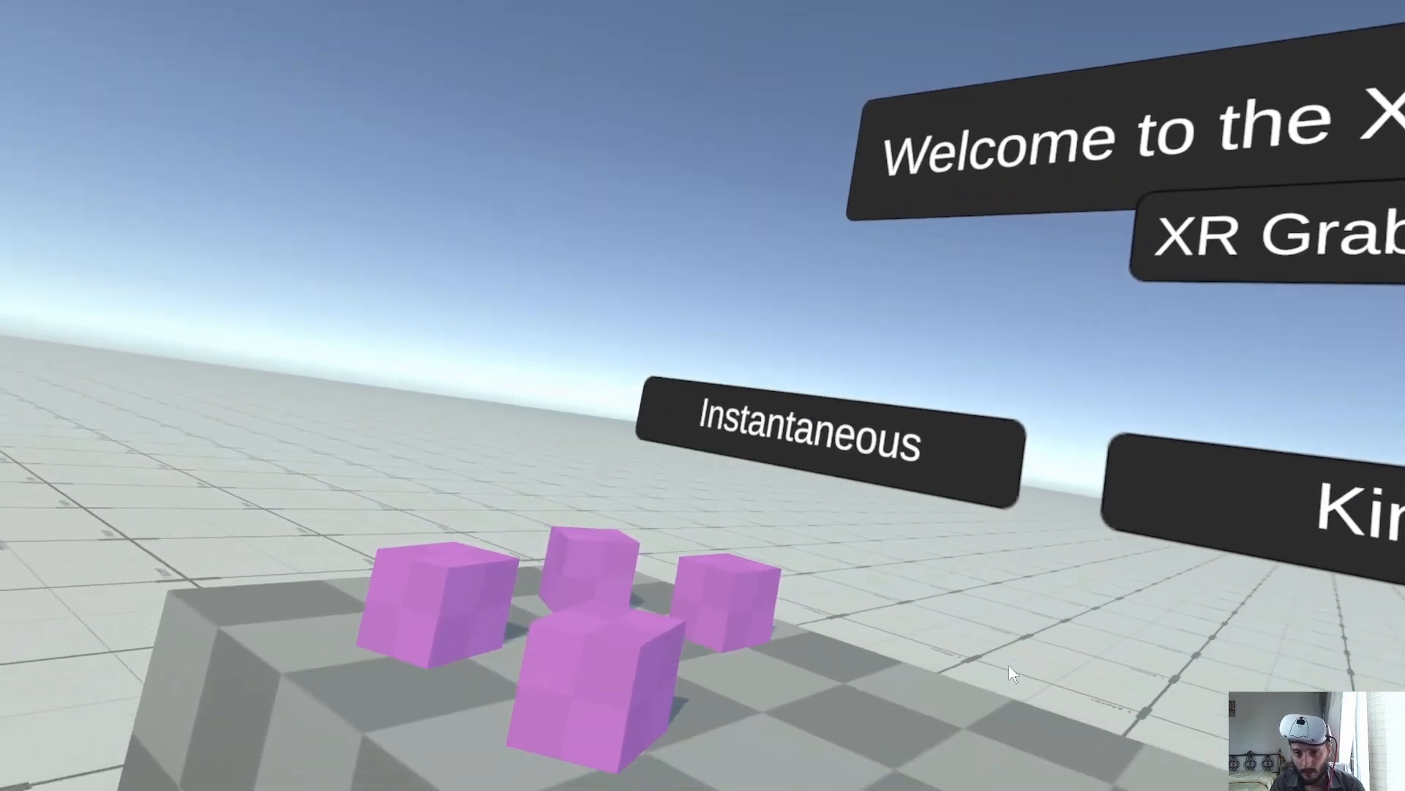
{"action": "key", "text": "alt+F4"}
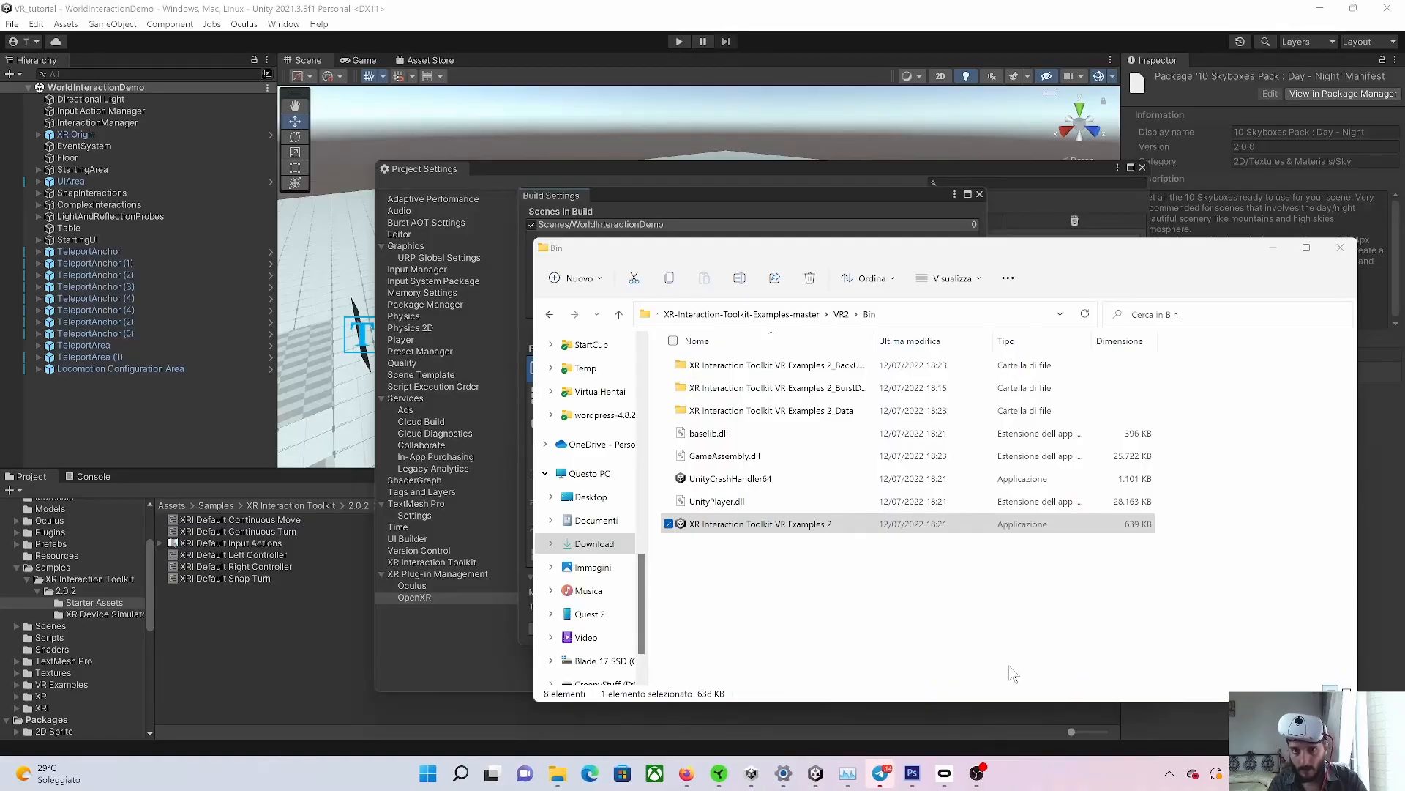
{"action": "left_click", "coordinate": [940, 580]}
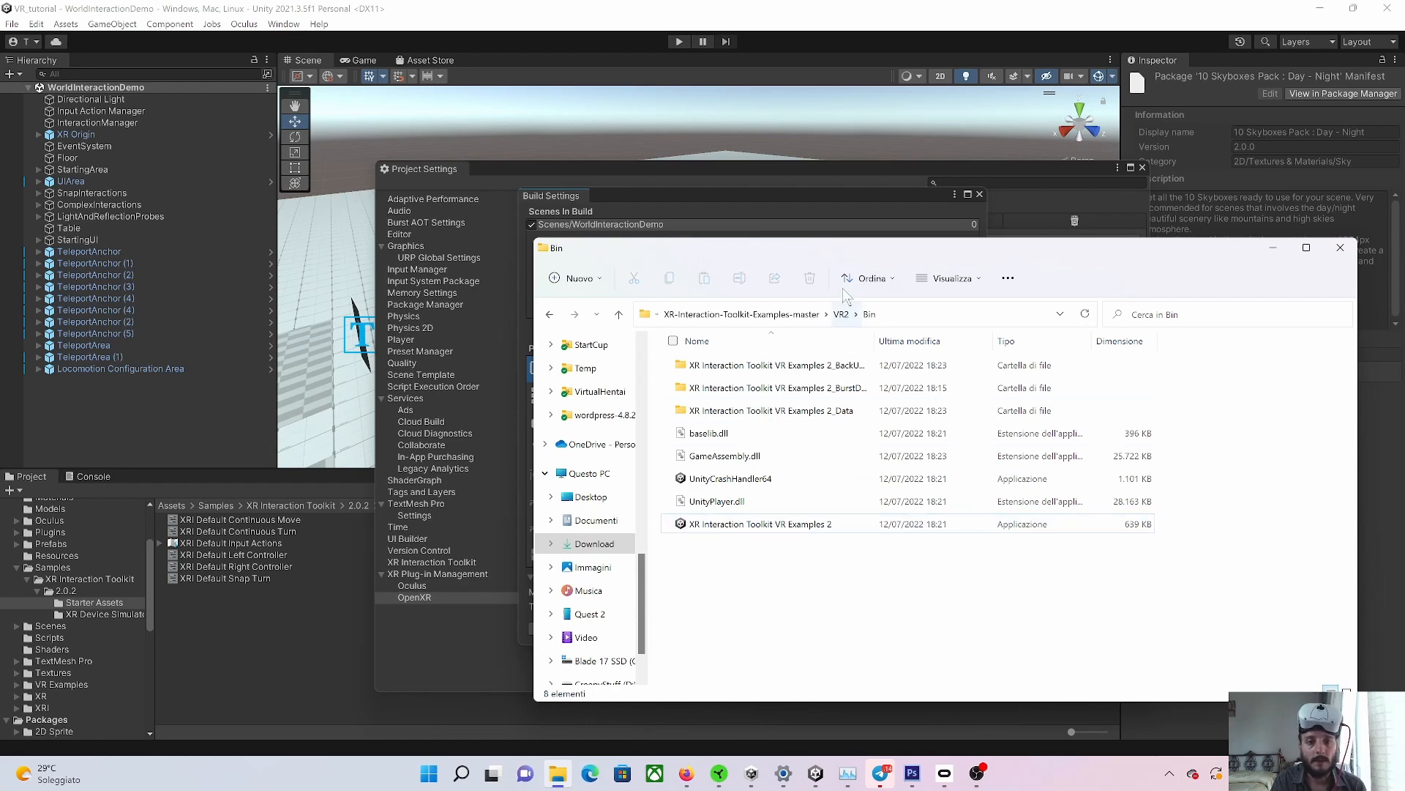
- Move the Bin folder window aside and launch SteamVR from the running Steam client
{"action": "left_click_drag", "start_coordinate": [849, 257], "coordinate": [709, 212]}
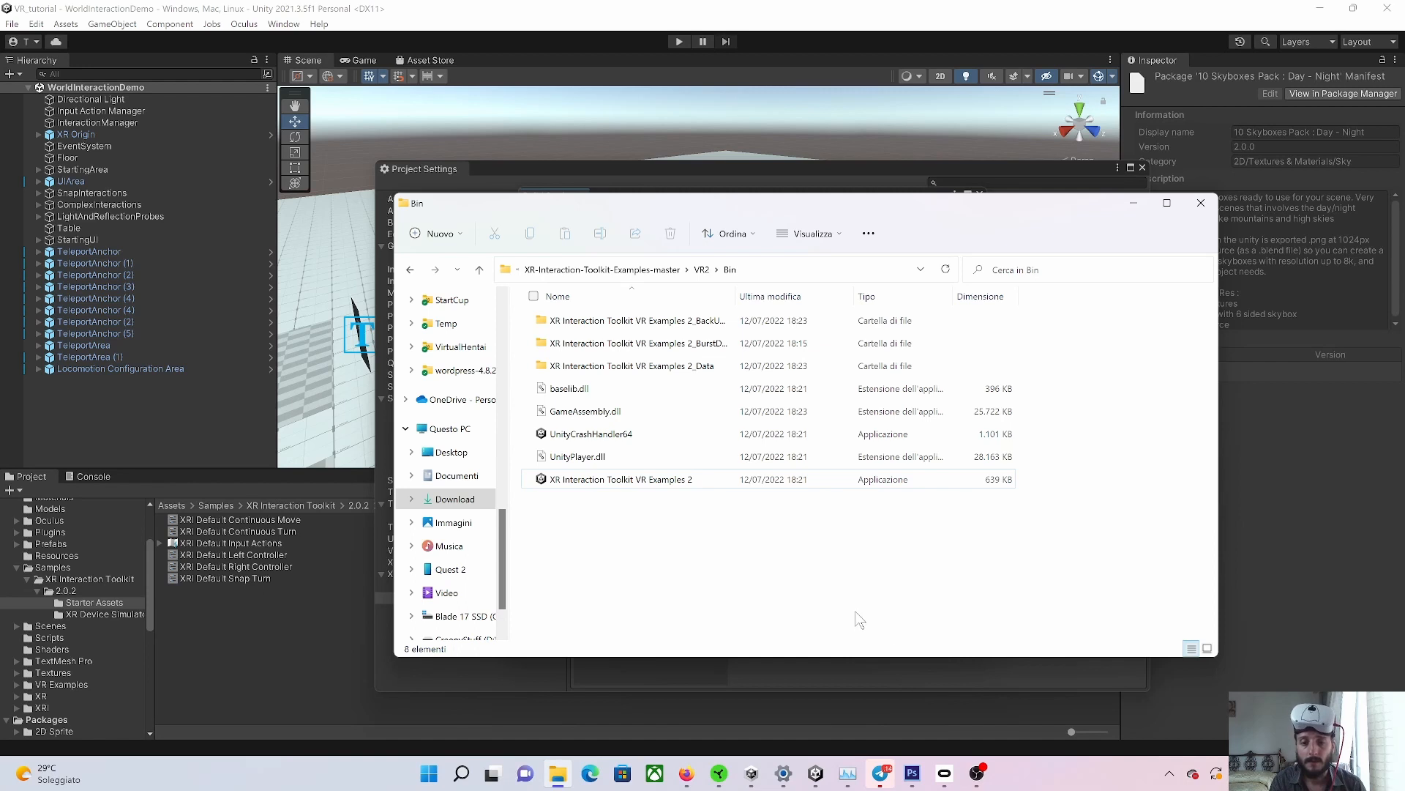
{"action": "left_click", "coordinate": [1169, 774]}
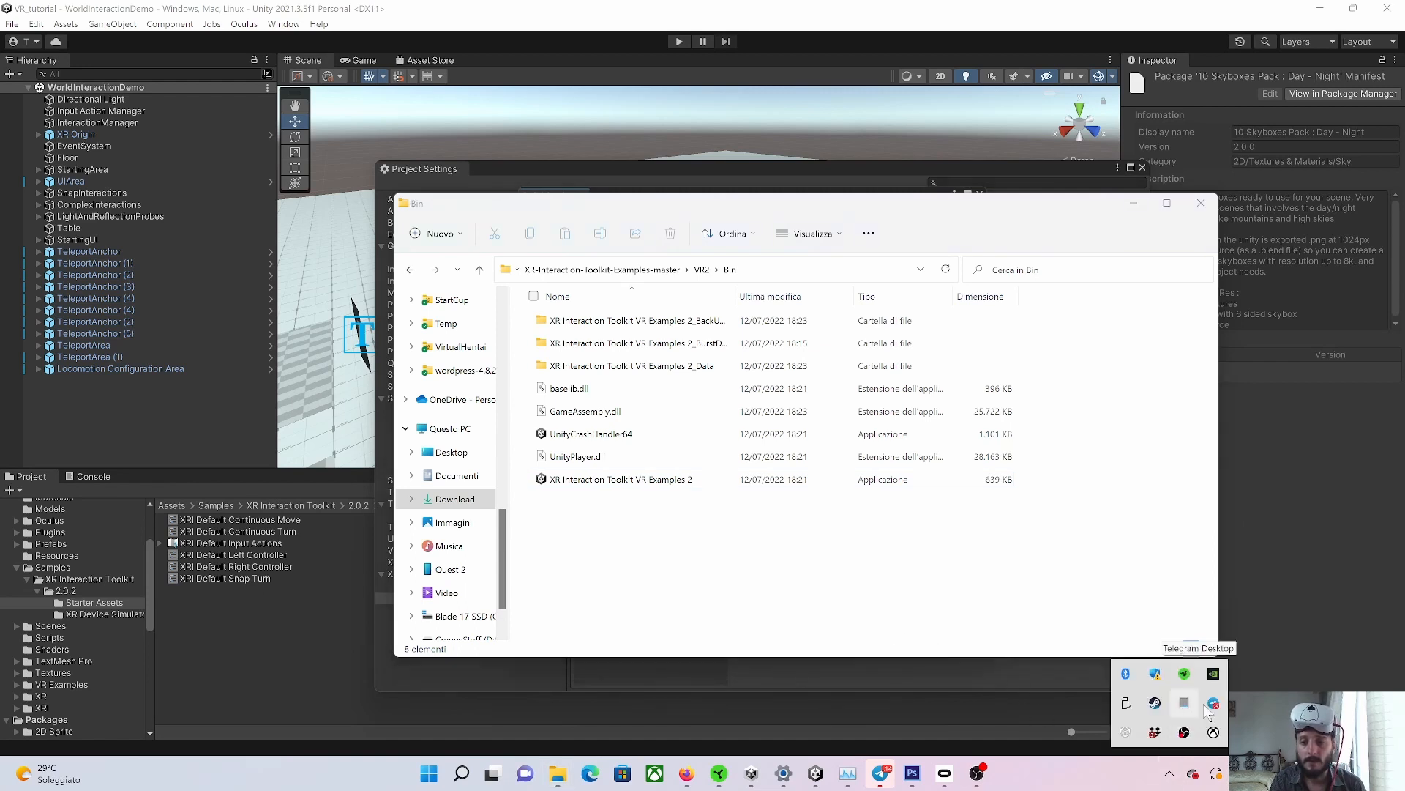
{"action": "right_click", "coordinate": [1155, 702]}
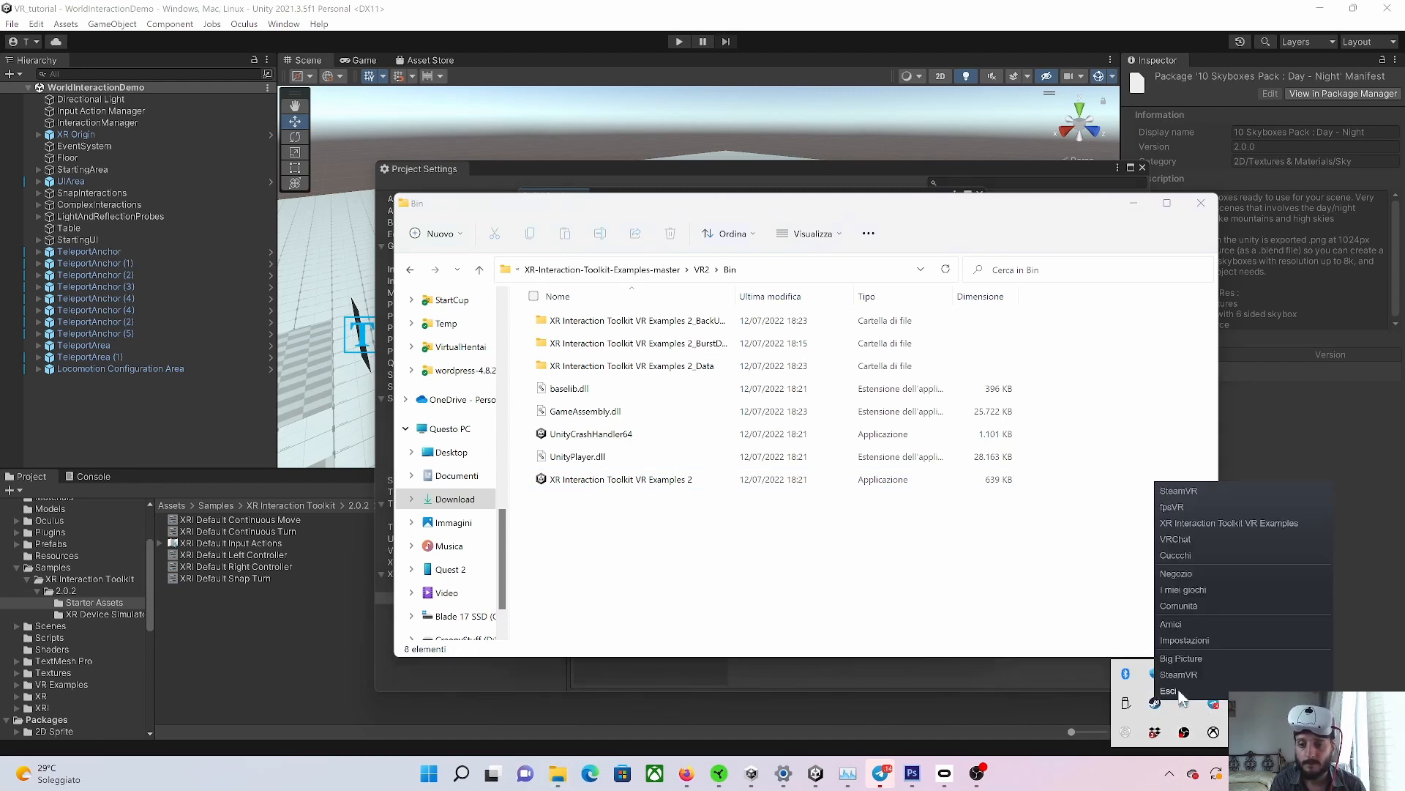
{"action": "left_click", "coordinate": [1178, 674]}
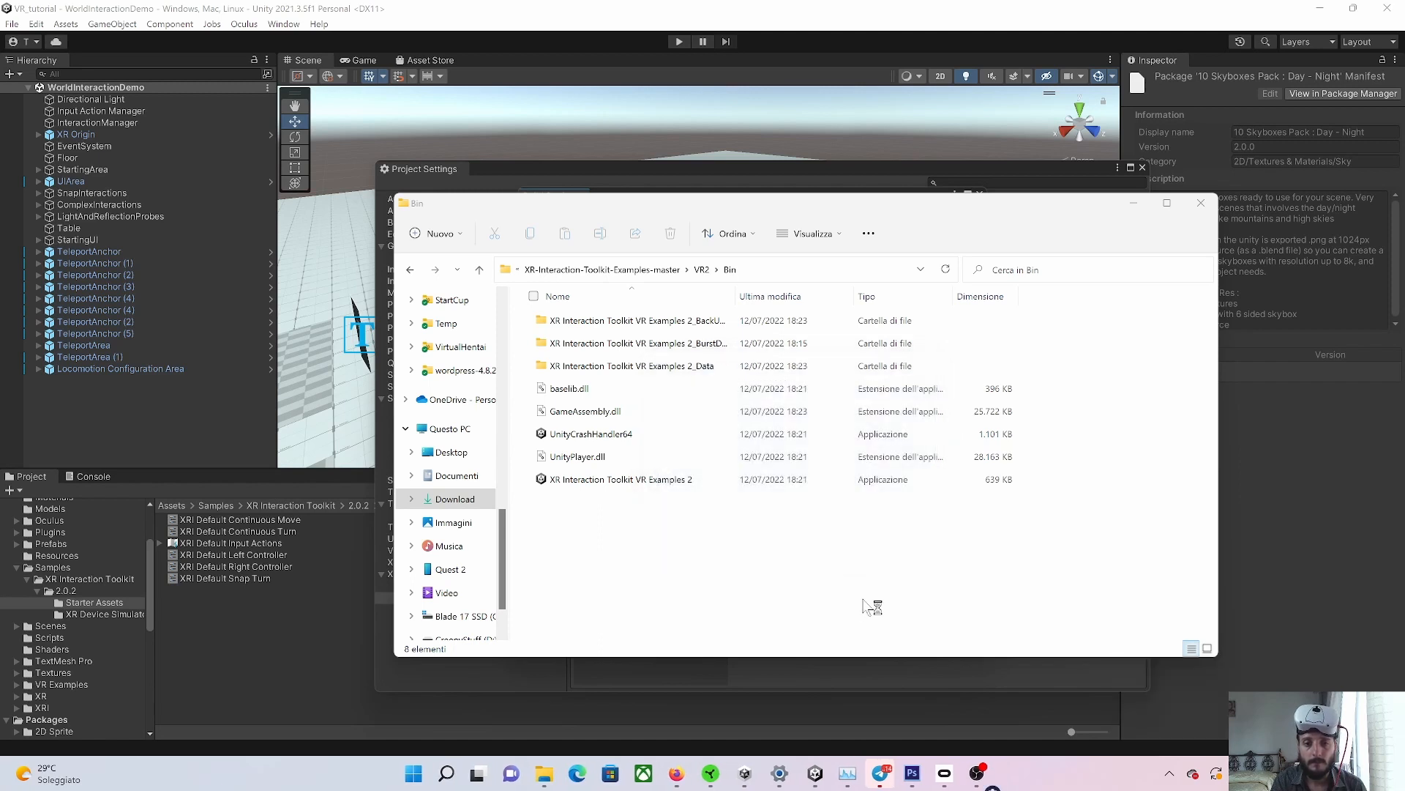
- Show the advanced options in SteamVR's settings and set SteamVR as the OpenXR runtime in the developer options
{"action": "mouse_move", "coordinate": [994, 773]}
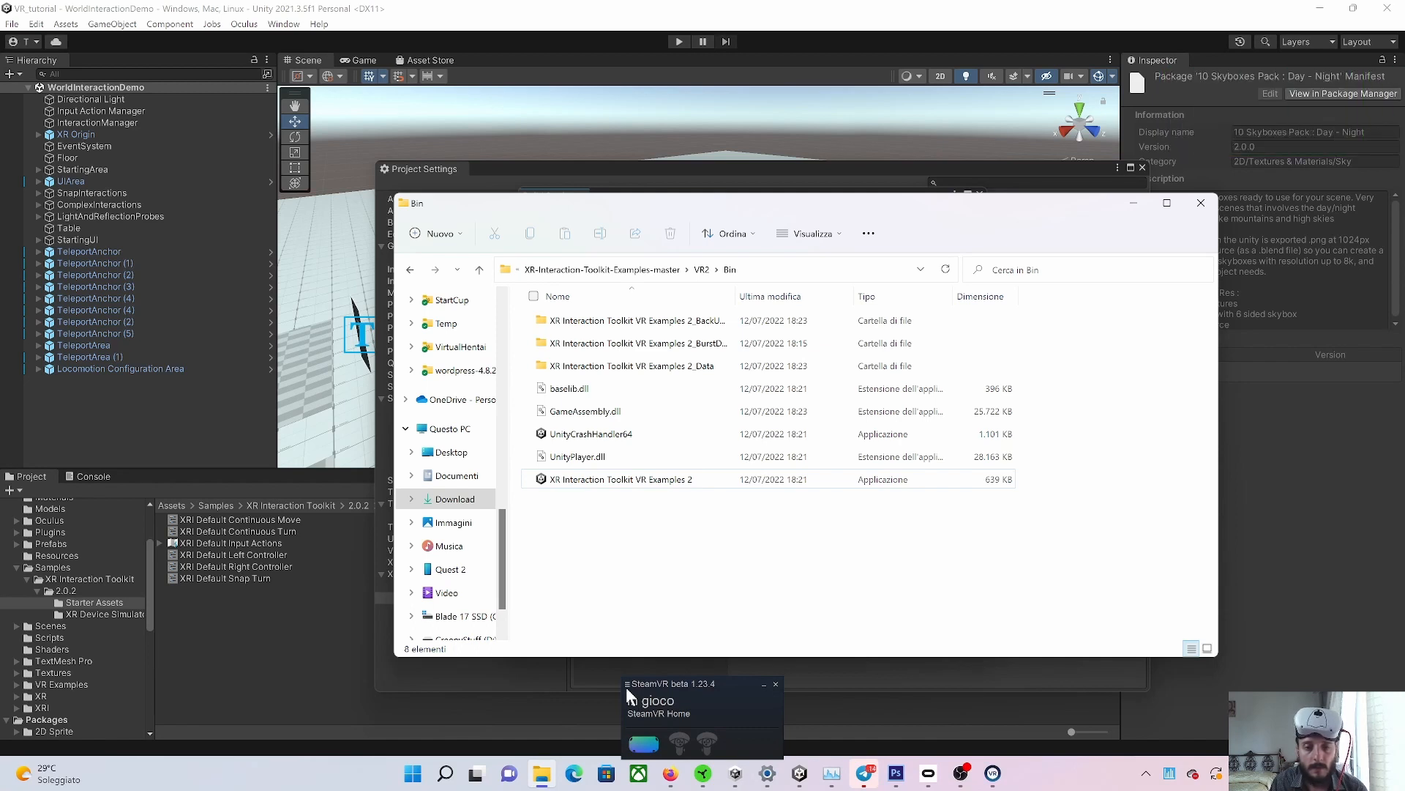
{"action": "left_click", "coordinate": [626, 685]}
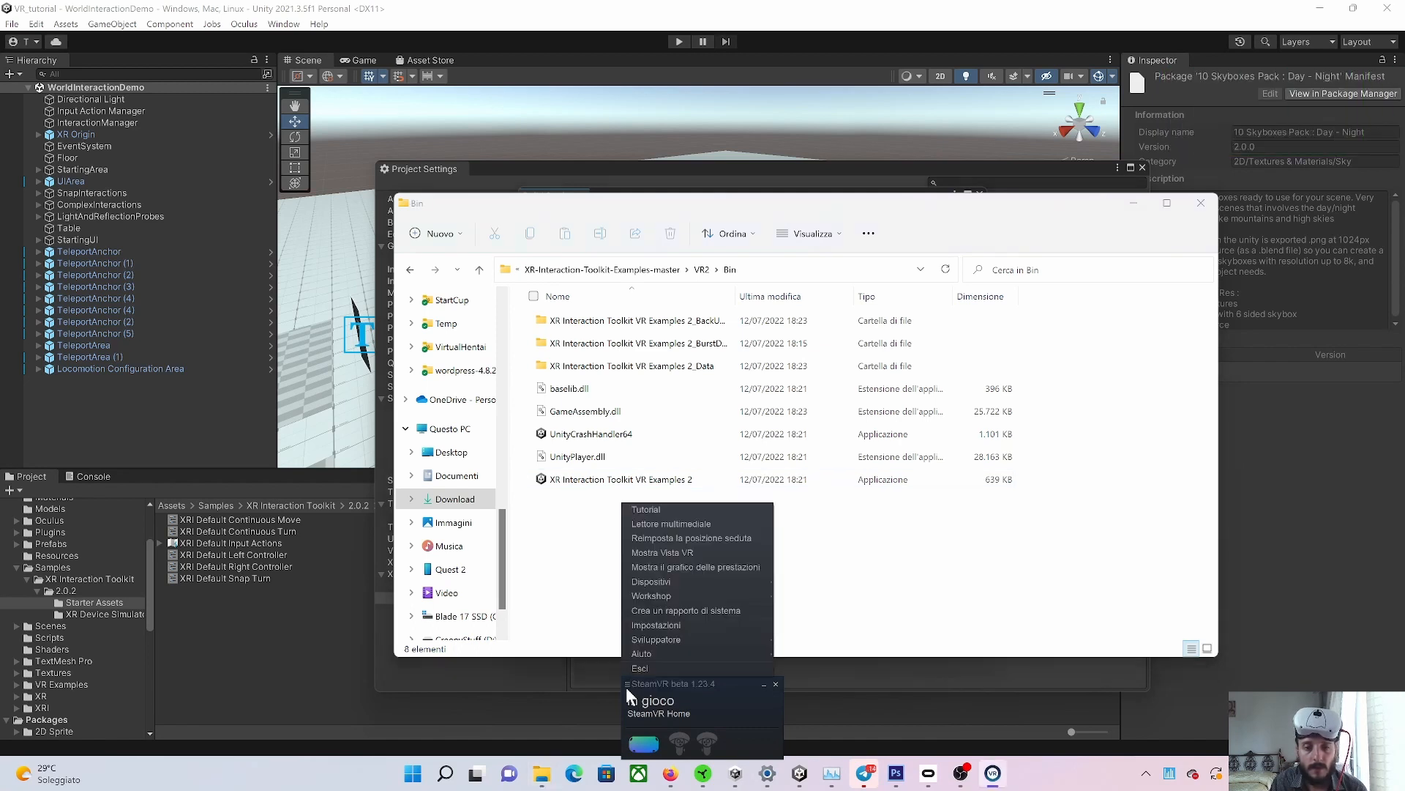
{"action": "left_click", "coordinate": [683, 627]}
{"action": "left_click", "coordinate": [662, 512]}
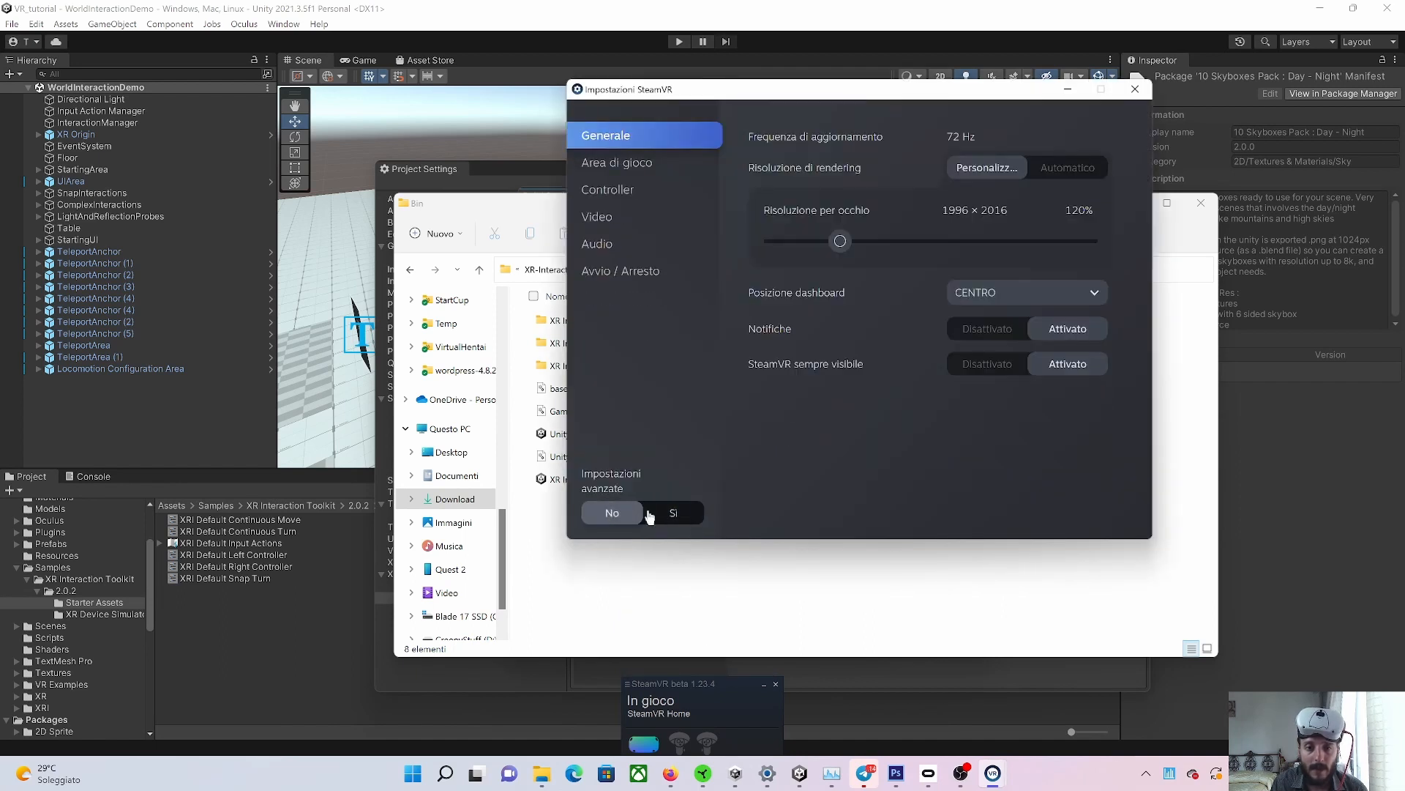
{"action": "left_click", "coordinate": [664, 512]}
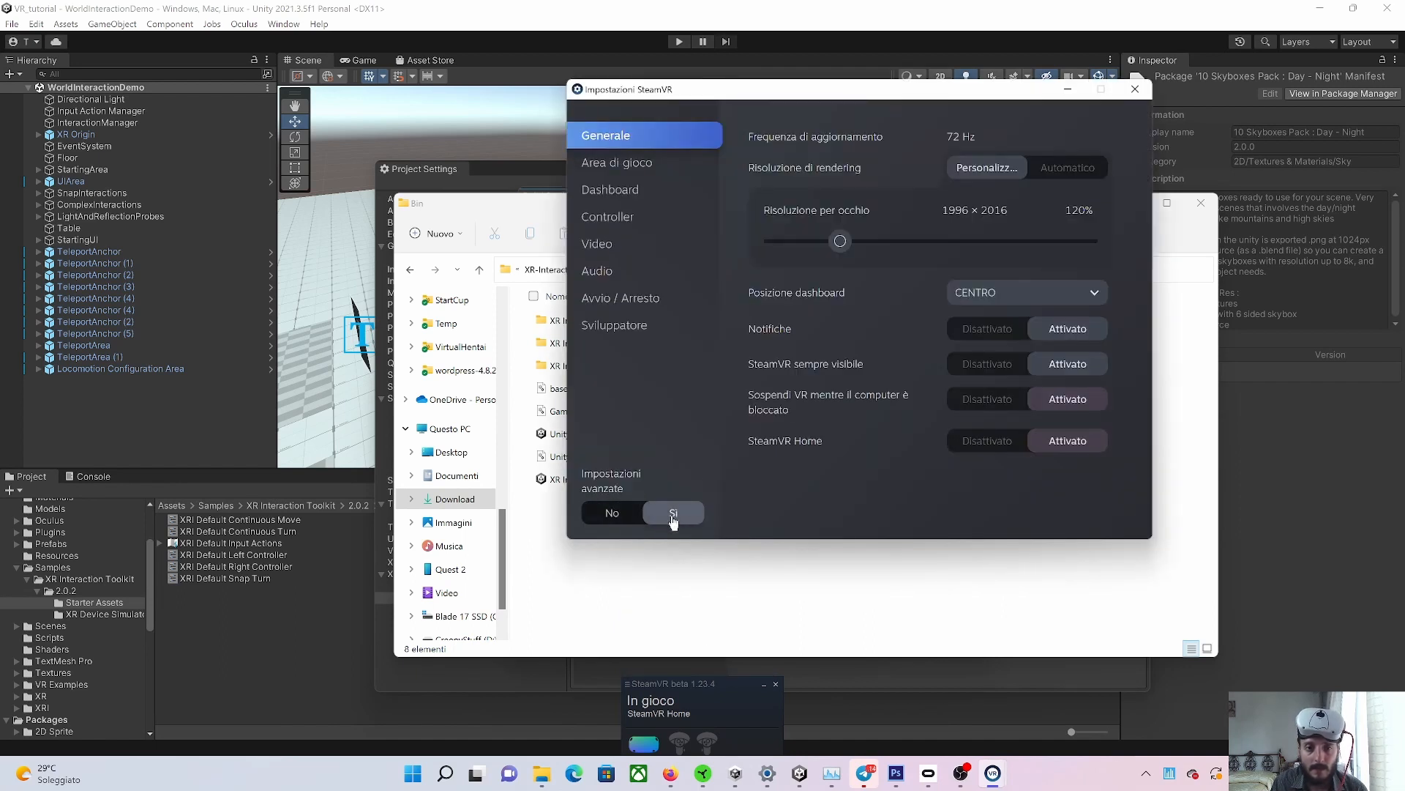
{"action": "left_click", "coordinate": [642, 331]}
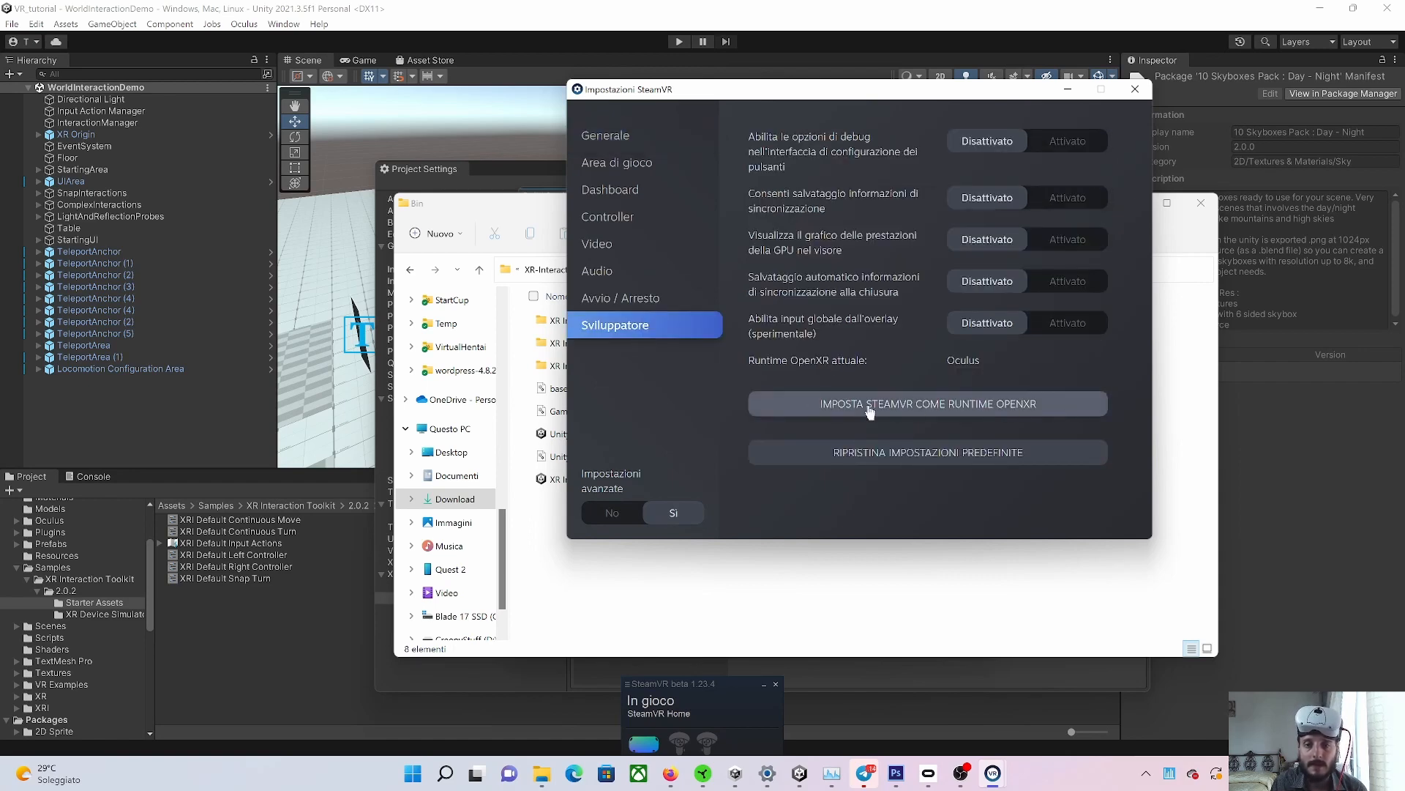
{"action": "left_click", "coordinate": [984, 405]}
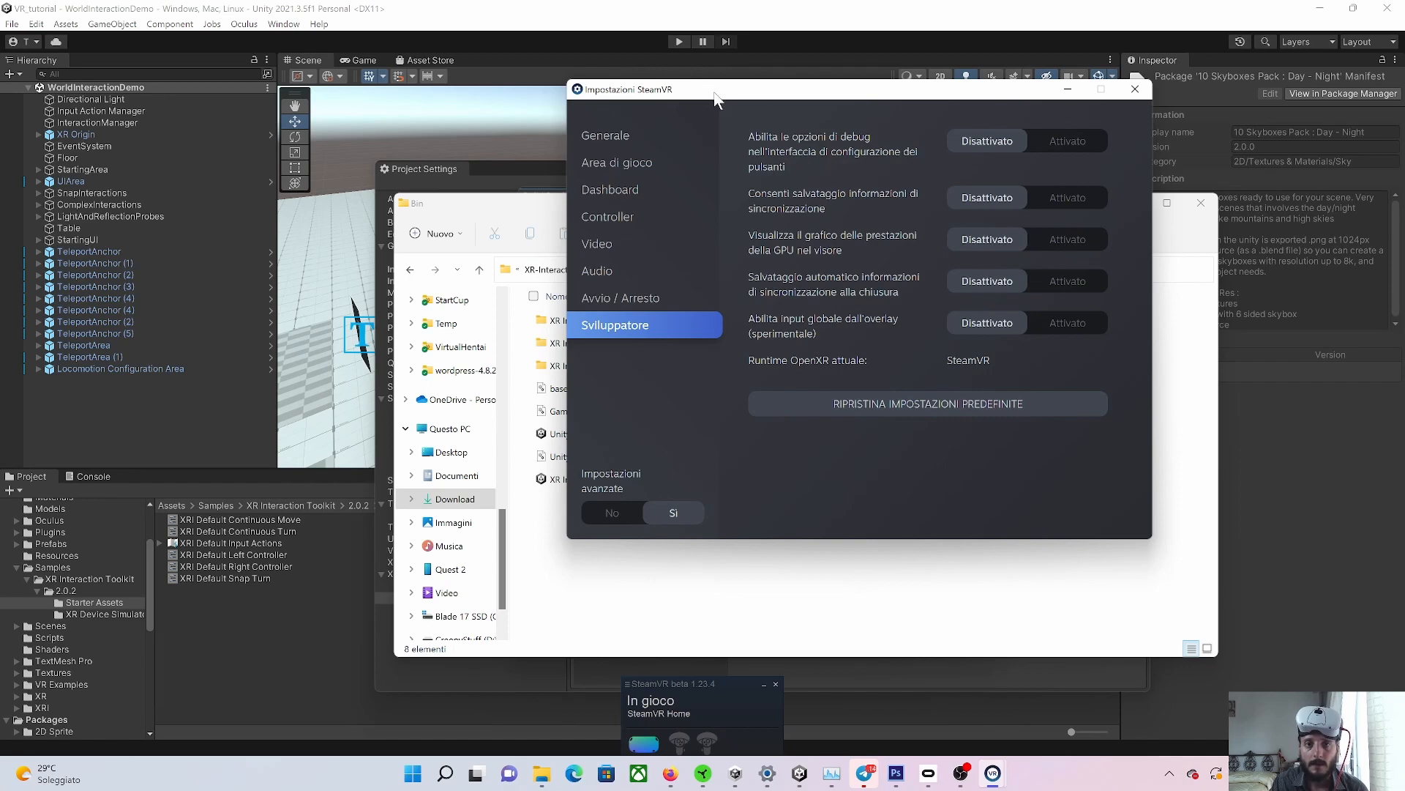
- Uncover the Bin folder and run the XR Interaction Toolkit VR Examples 2 build with the SteamVR runtime
{"action": "left_click_drag", "start_coordinate": [715, 94], "coordinate": [871, 344]}
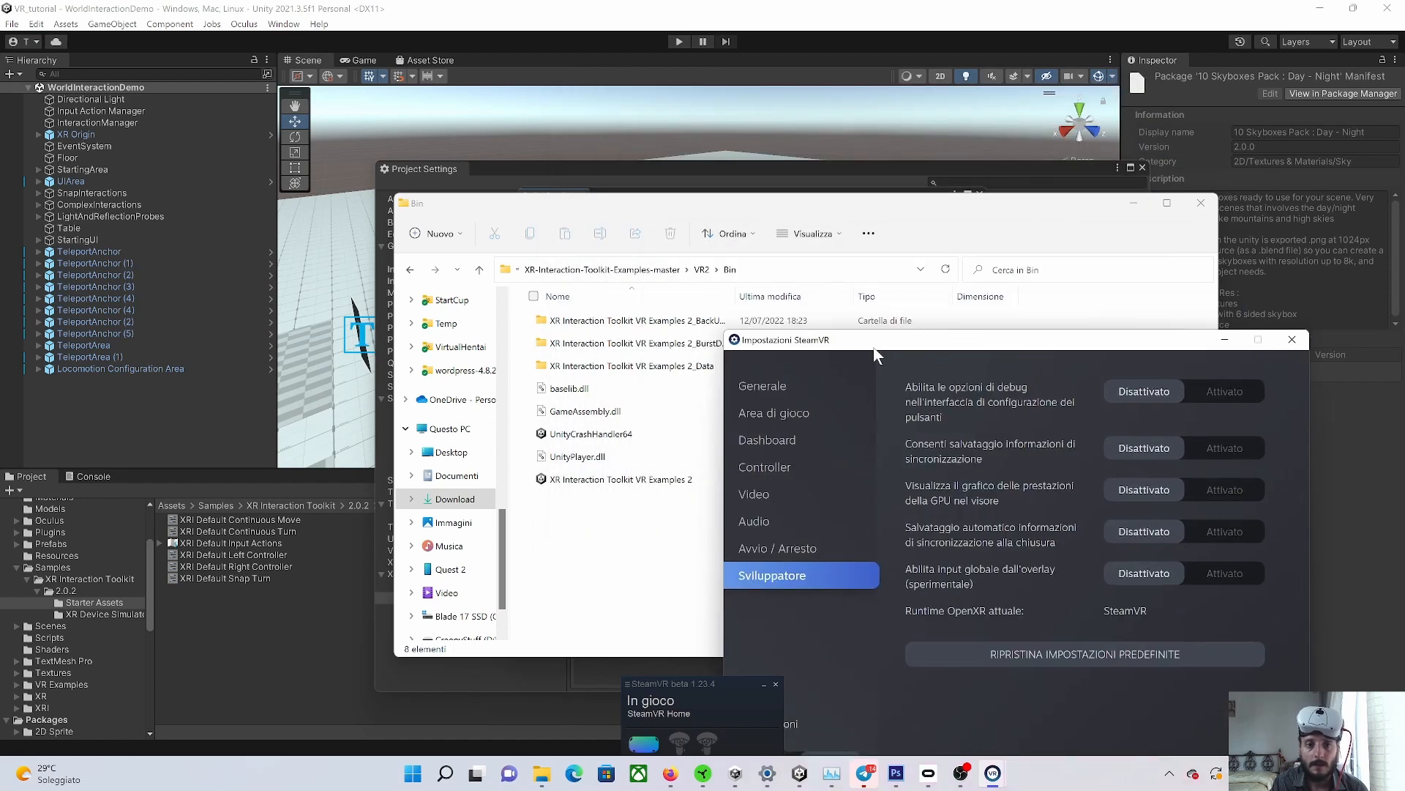
{"action": "double_click", "coordinate": [664, 479]}
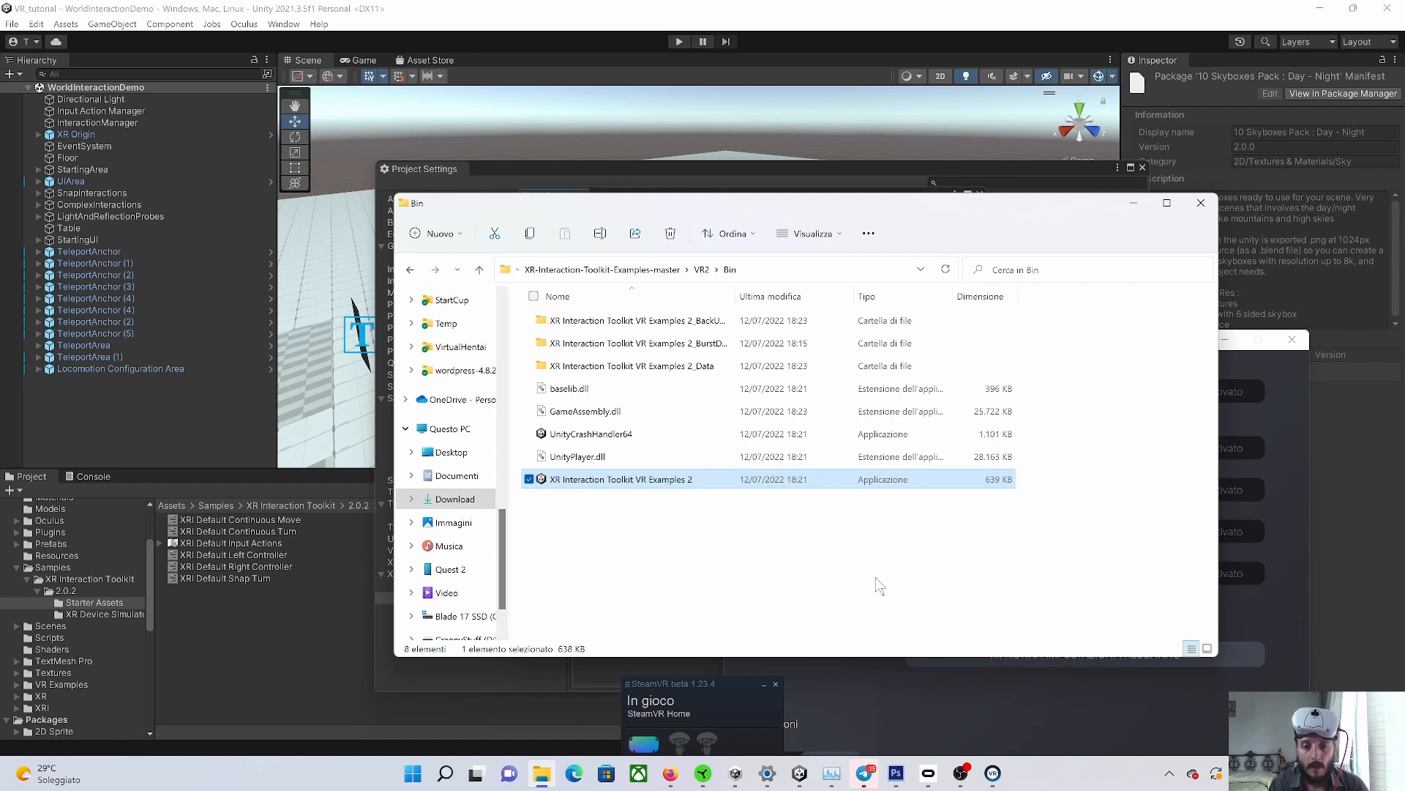
- Switch to the Oculus app, set Oculus as the active OpenXR runtime in the general settings, and close SteamVR
{"action": "left_click", "coordinate": [926, 772]}
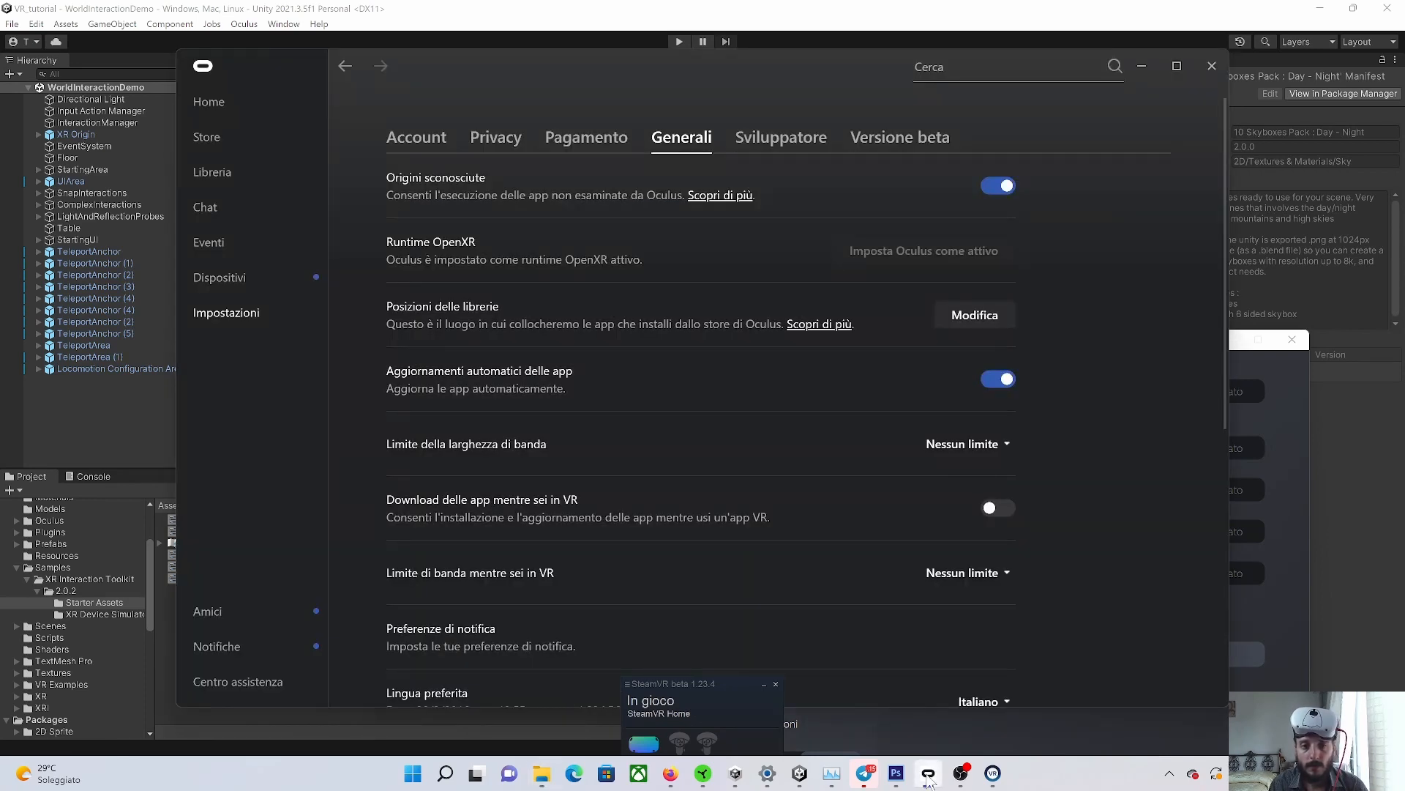
{"action": "left_click", "coordinate": [216, 326]}
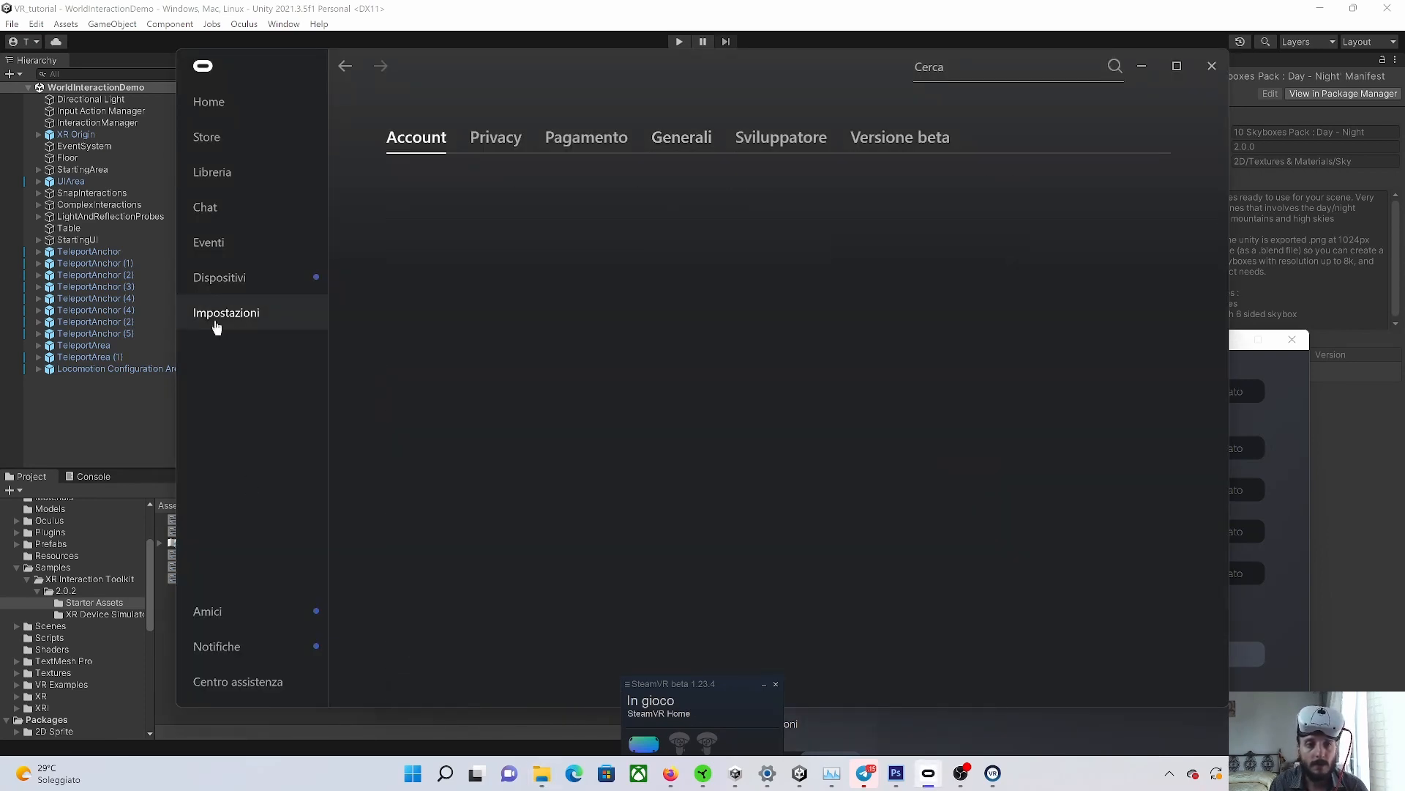
{"action": "left_click", "coordinate": [692, 139]}
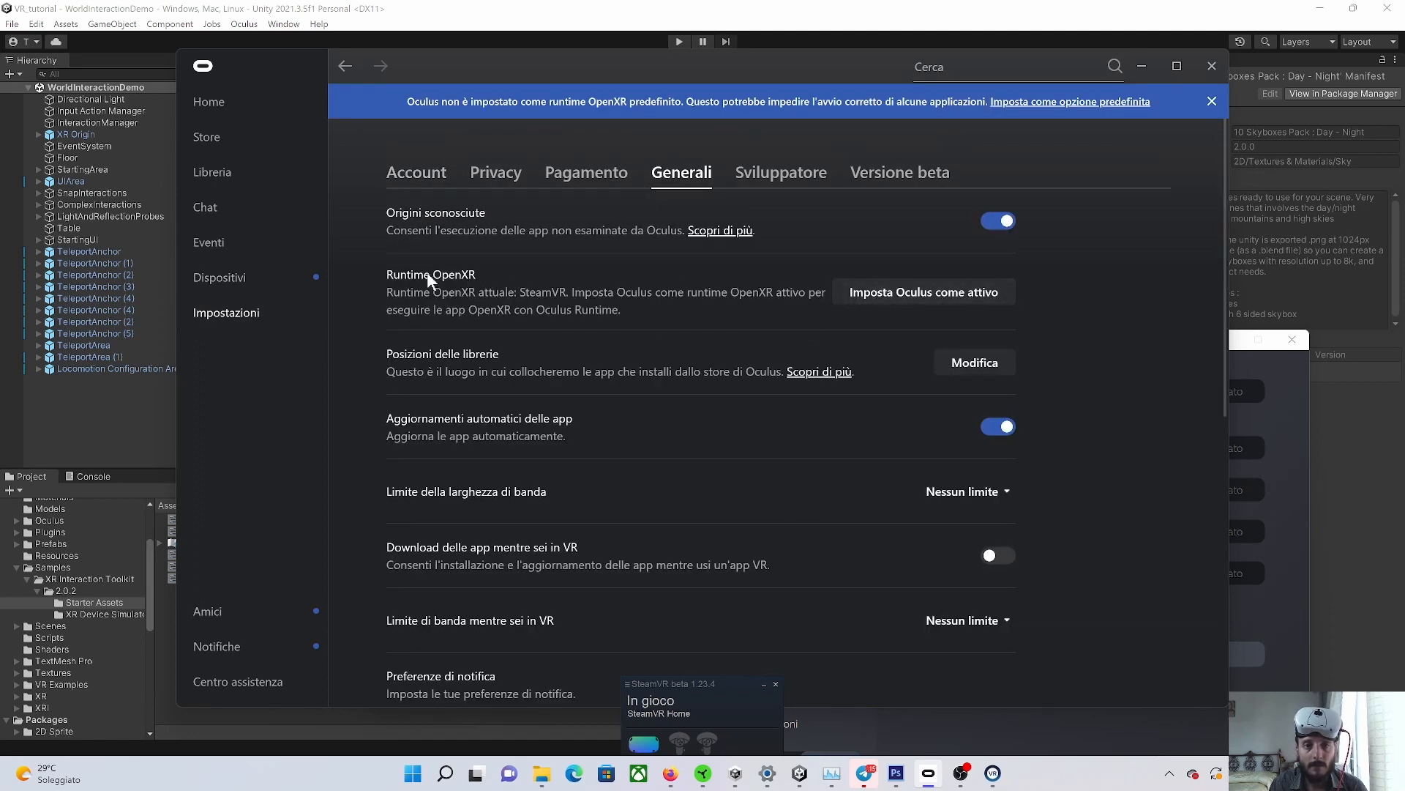
{"action": "left_click", "coordinate": [943, 301]}
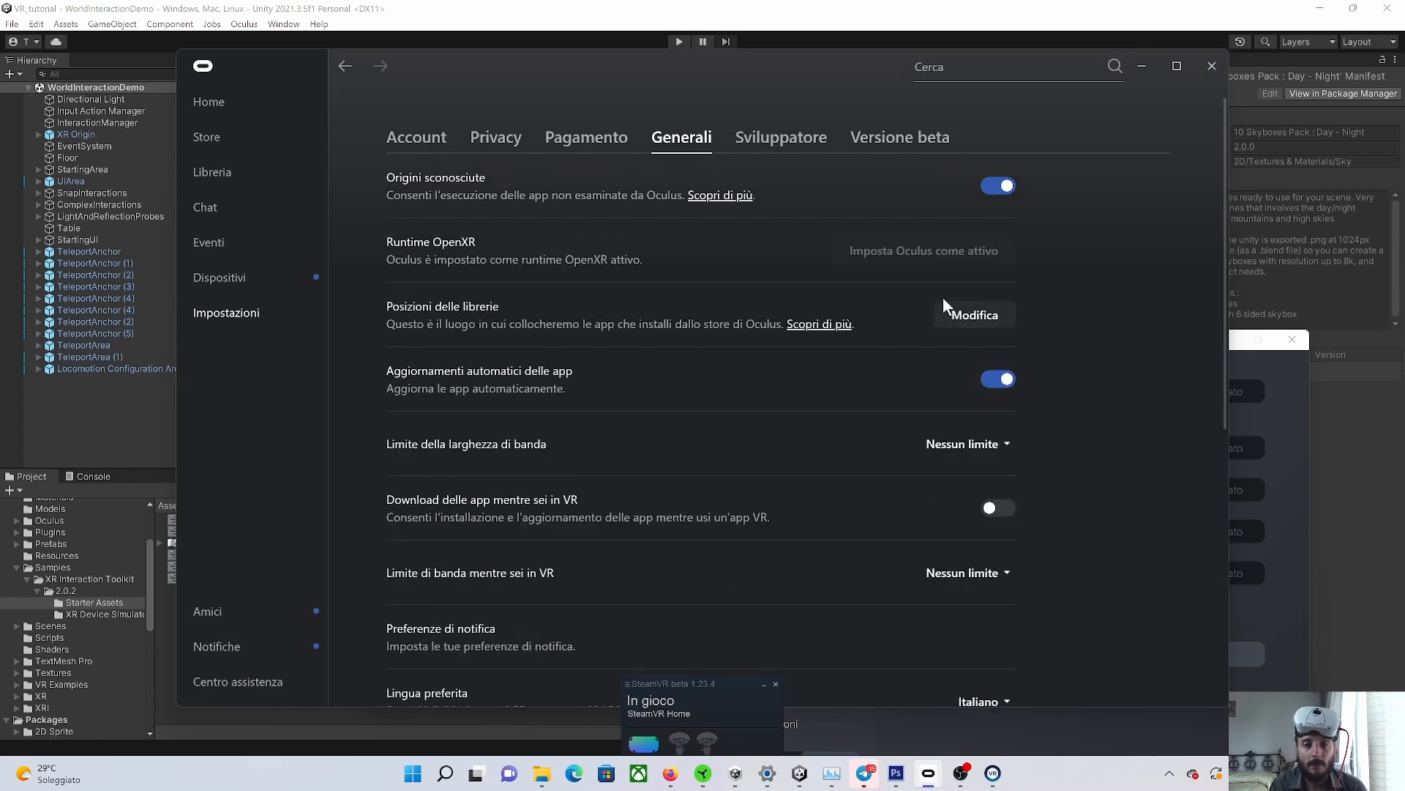
{"action": "left_click", "coordinate": [775, 687]}
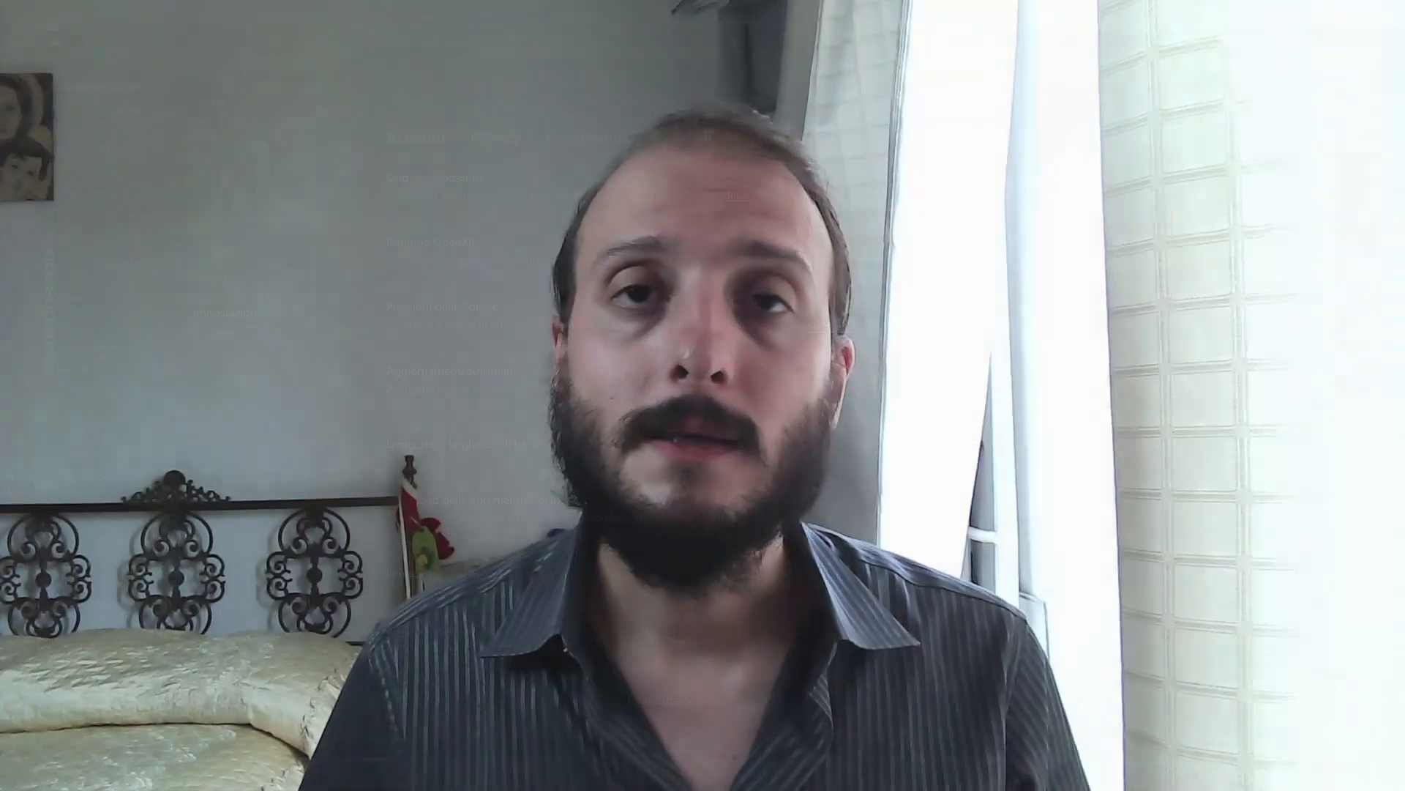